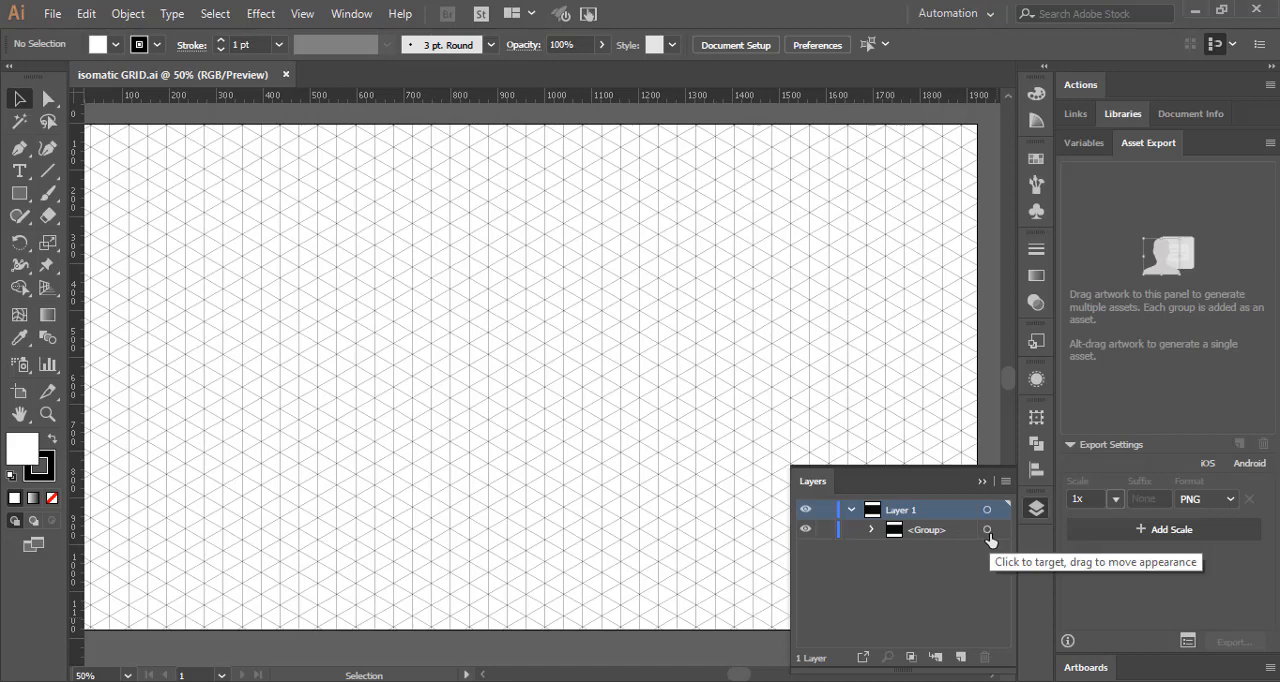
# Step: Using Shape Builder with black fill and no stroke, merge isometric grid cells into the left and upper bars of a hexagonal P
pyautogui.click(987, 531)
pyautogui.click(1036, 510)
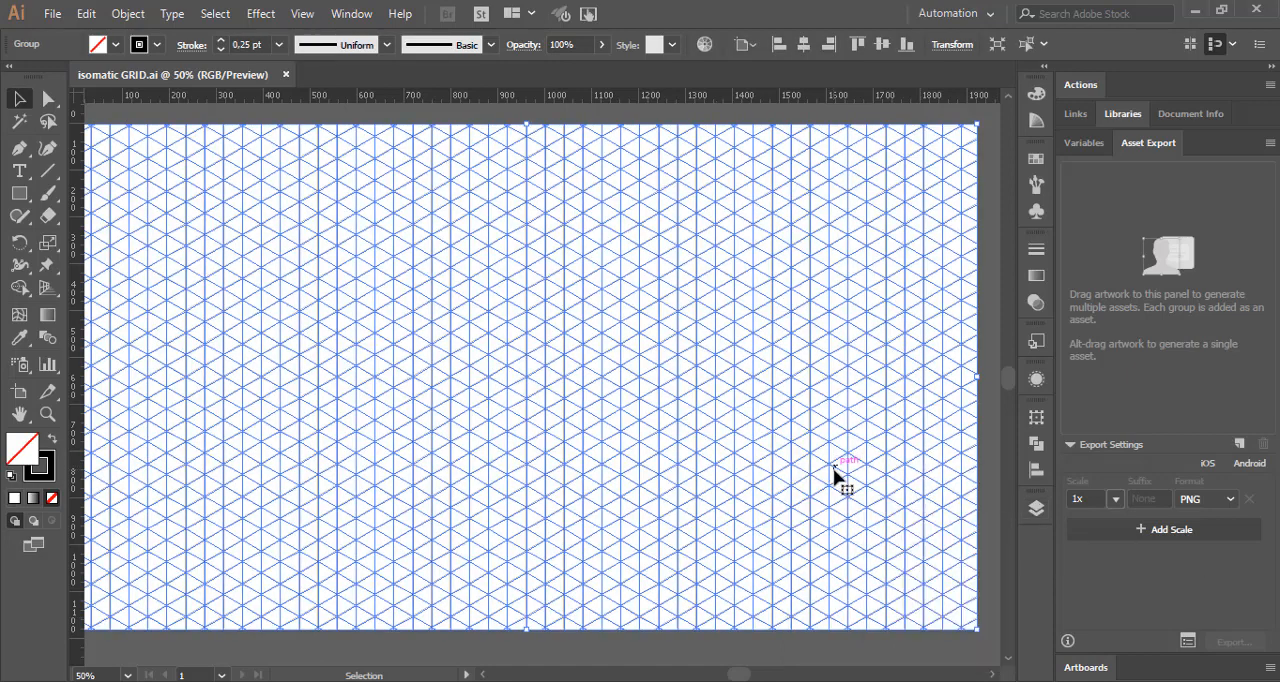
pyautogui.click(19, 288)
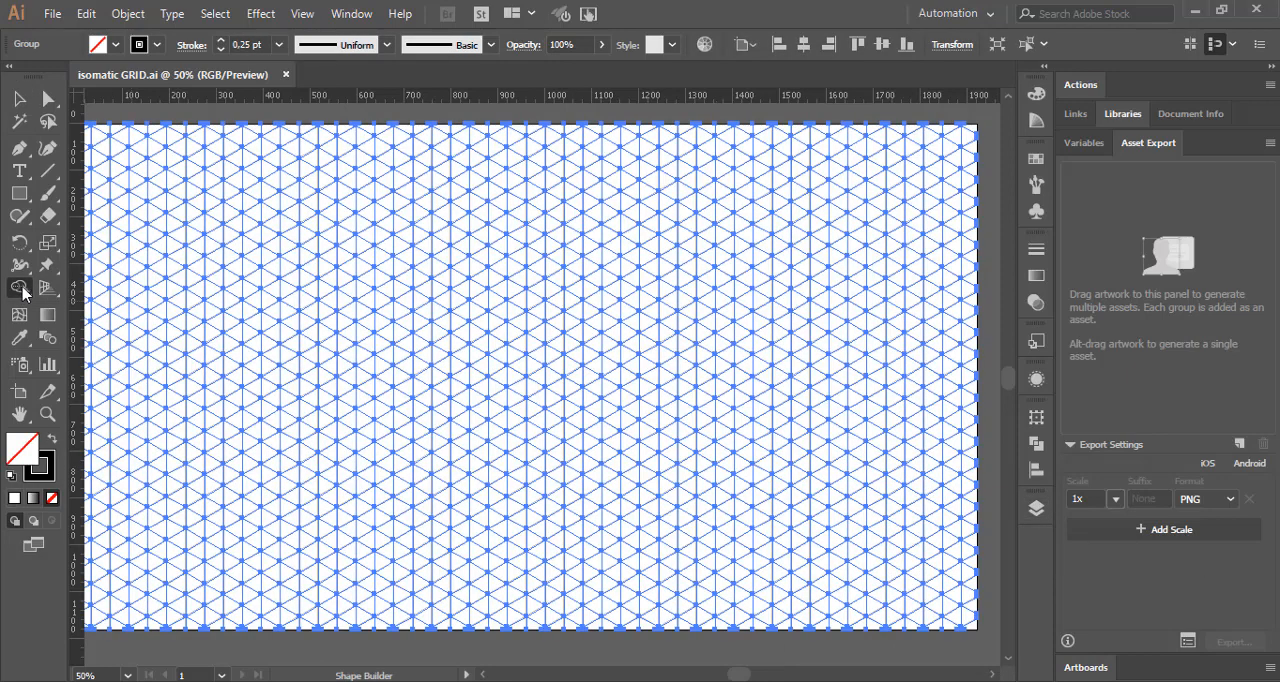
pyautogui.click(50, 439)
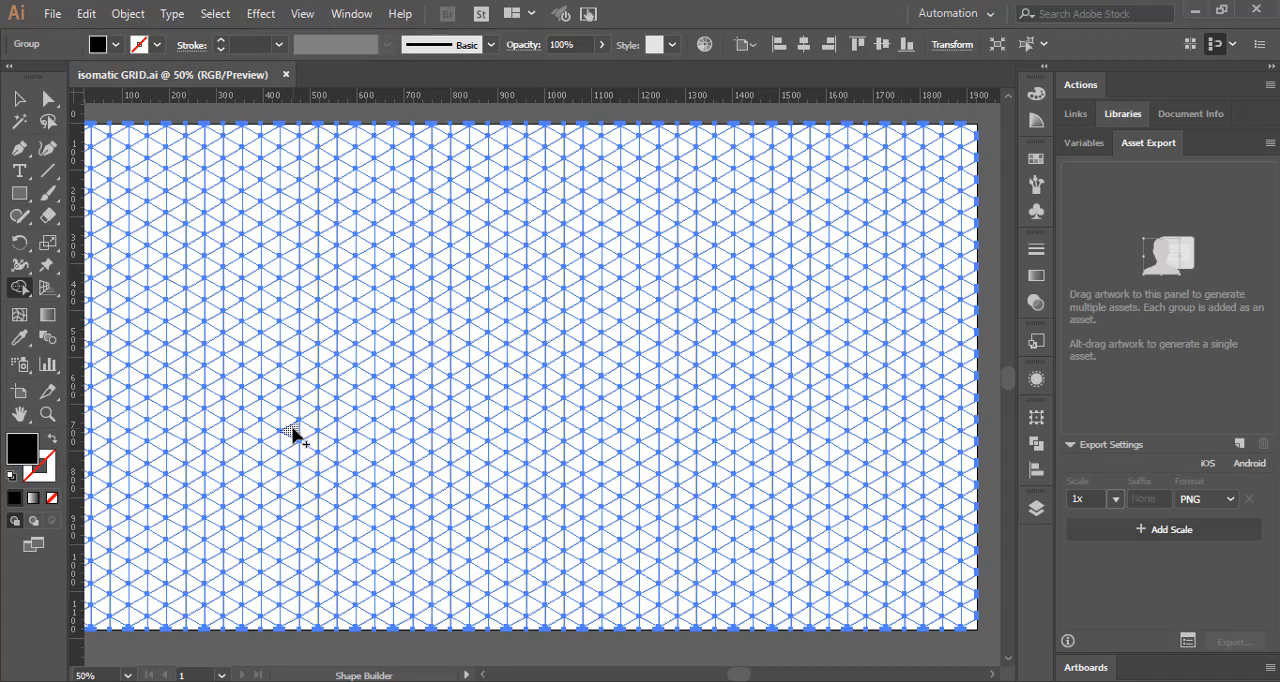
pyautogui.moveTo(293, 430)
pyautogui.mouseDown()
pyautogui.moveTo(287, 358)
pyautogui.moveTo(350, 318)
pyautogui.moveTo(416, 347)
pyautogui.moveTo(418, 366)
pyautogui.mouseUp()
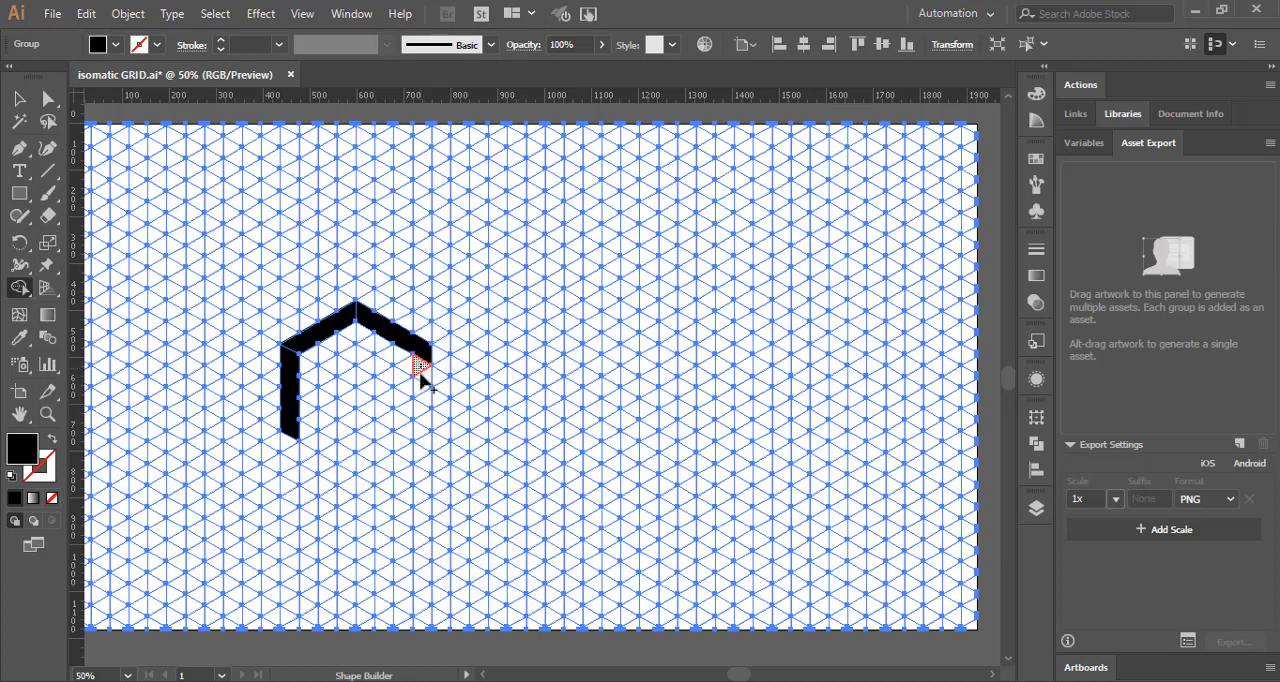
pyautogui.moveTo(420, 370); pyautogui.dragTo(419, 379)
pyautogui.moveTo(420, 393); pyautogui.dragTo(420, 415)
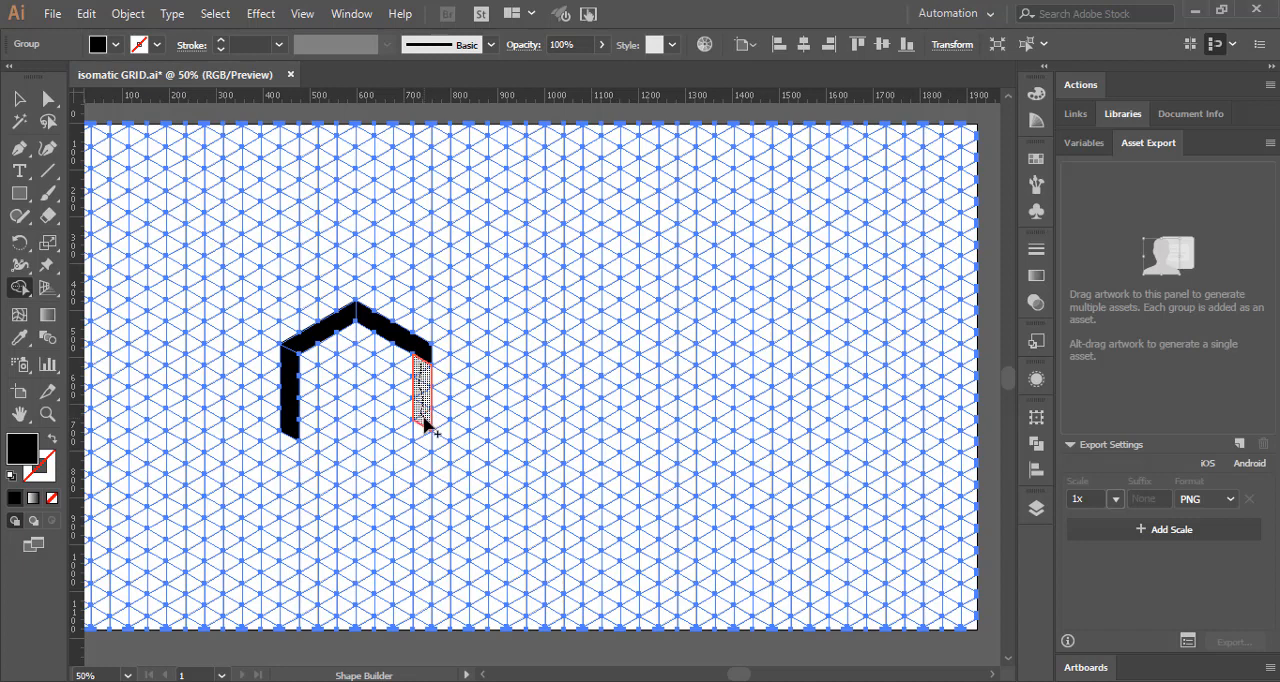
pyautogui.moveTo(424, 419); pyautogui.dragTo(424, 421)
pyautogui.rightClick(457, 346)
pyautogui.click(468, 355)
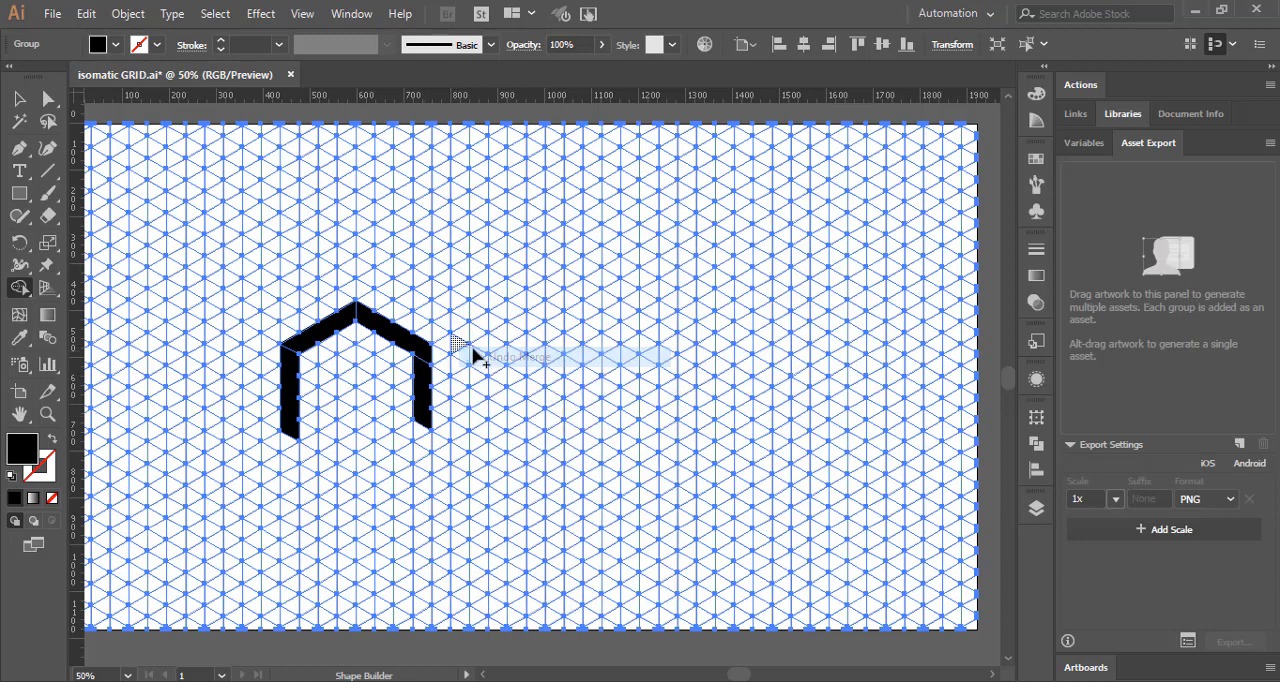
pyautogui.rightClick(457, 346)
pyautogui.click(470, 354)
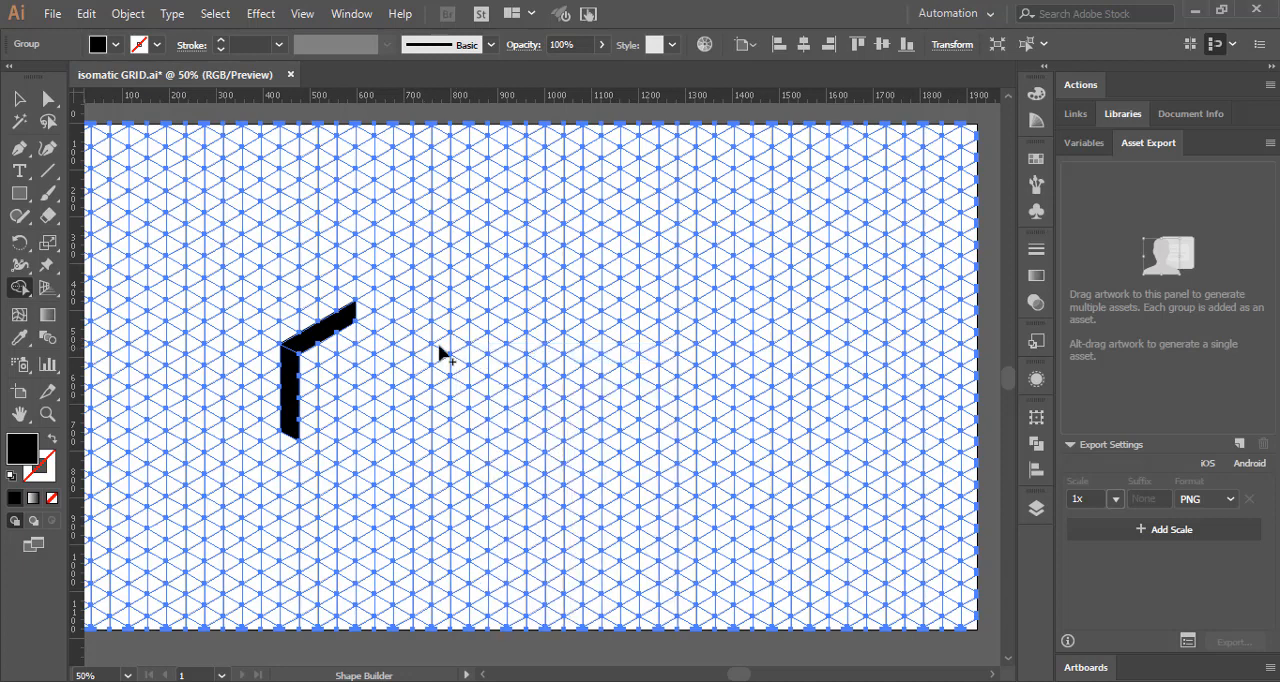
# Step: Merge grid cells into the hexagonal P's upper-right, right and lower-right bars plus the short bottom-left end, leaving a gap at lower left
pyautogui.moveTo(362, 316)
pyautogui.mouseDown()
pyautogui.moveTo(417, 343)
pyautogui.moveTo(424, 430)
pyautogui.mouseUp()
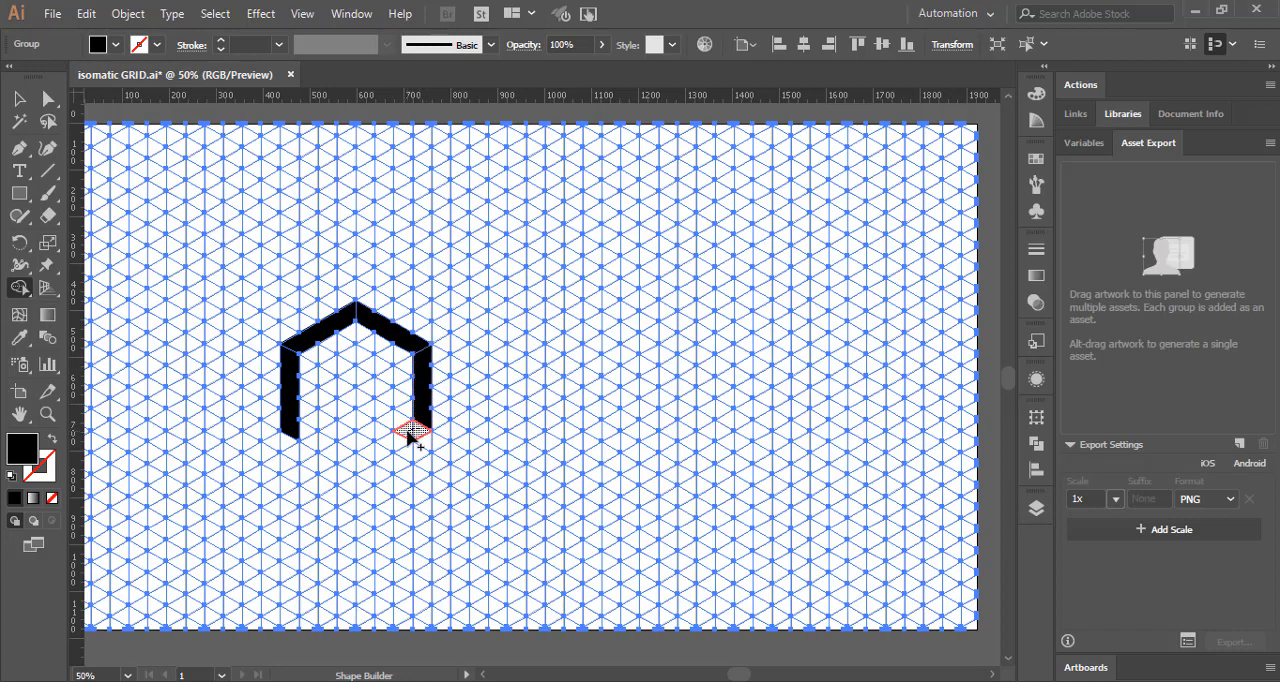
pyautogui.moveTo(403, 436); pyautogui.dragTo(381, 450)
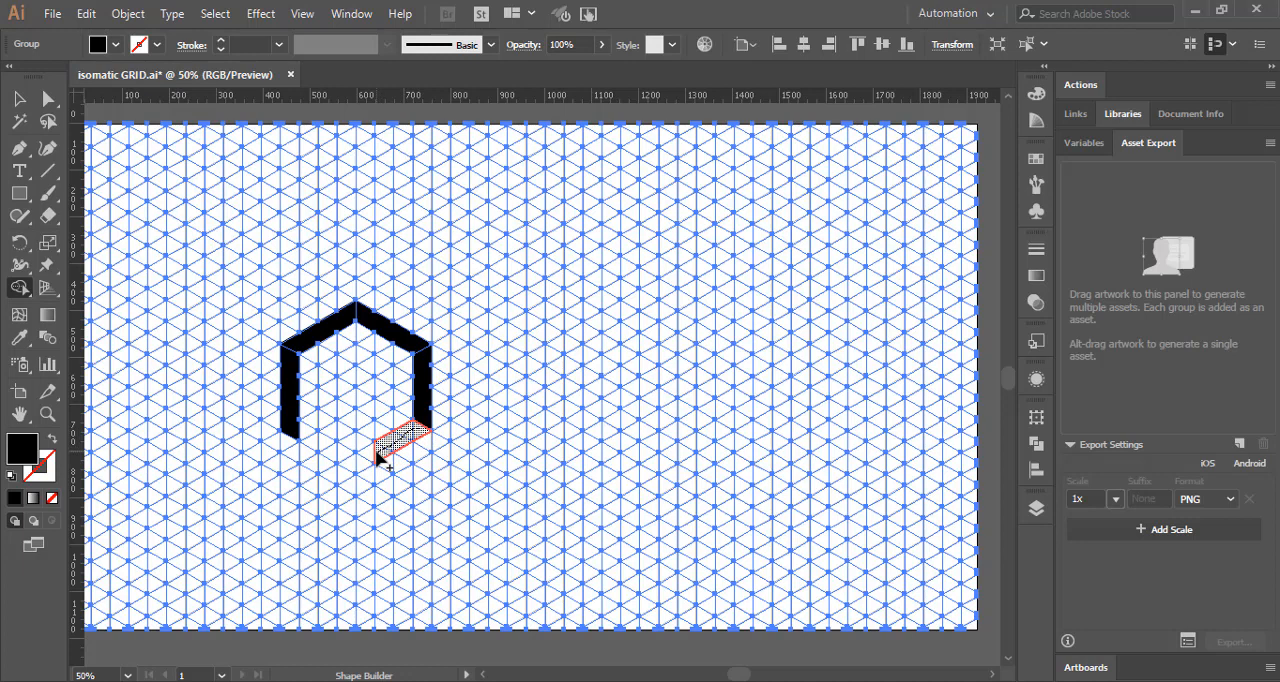
pyautogui.moveTo(377, 456); pyautogui.dragTo(360, 465)
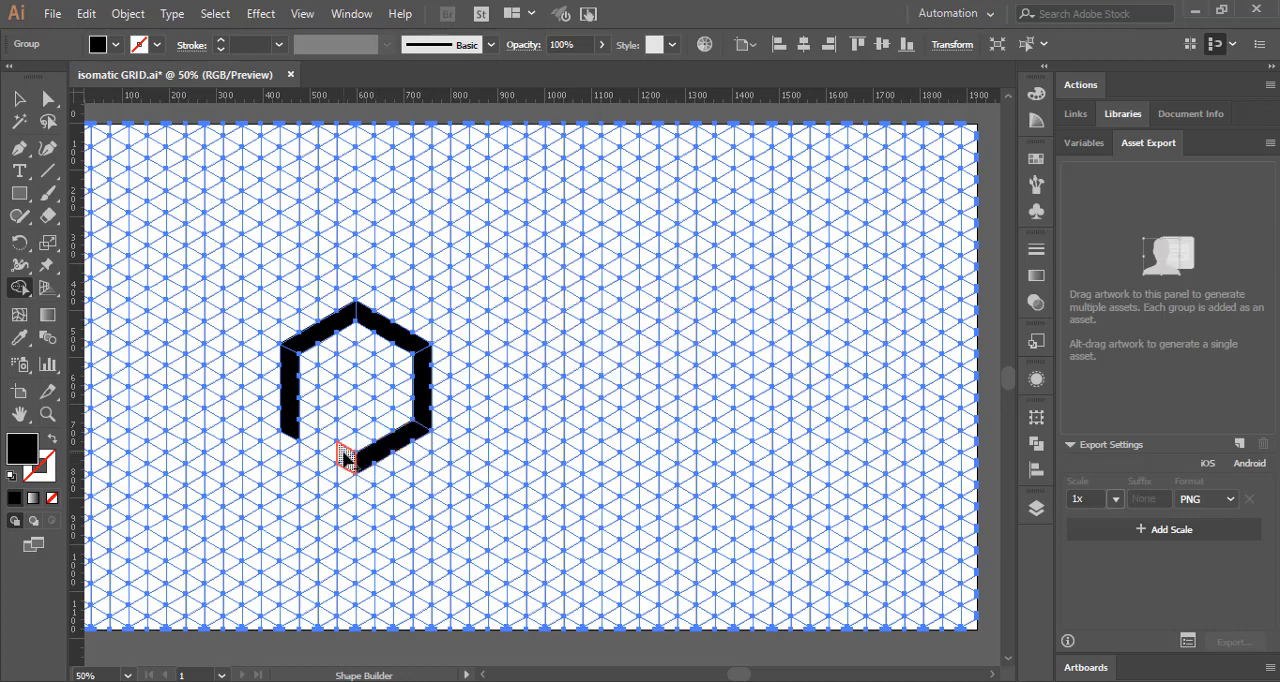
# Step: Merge grid cells into the top, right and left faces of a small black cube at the hexagon's center
pyautogui.click(368, 386)
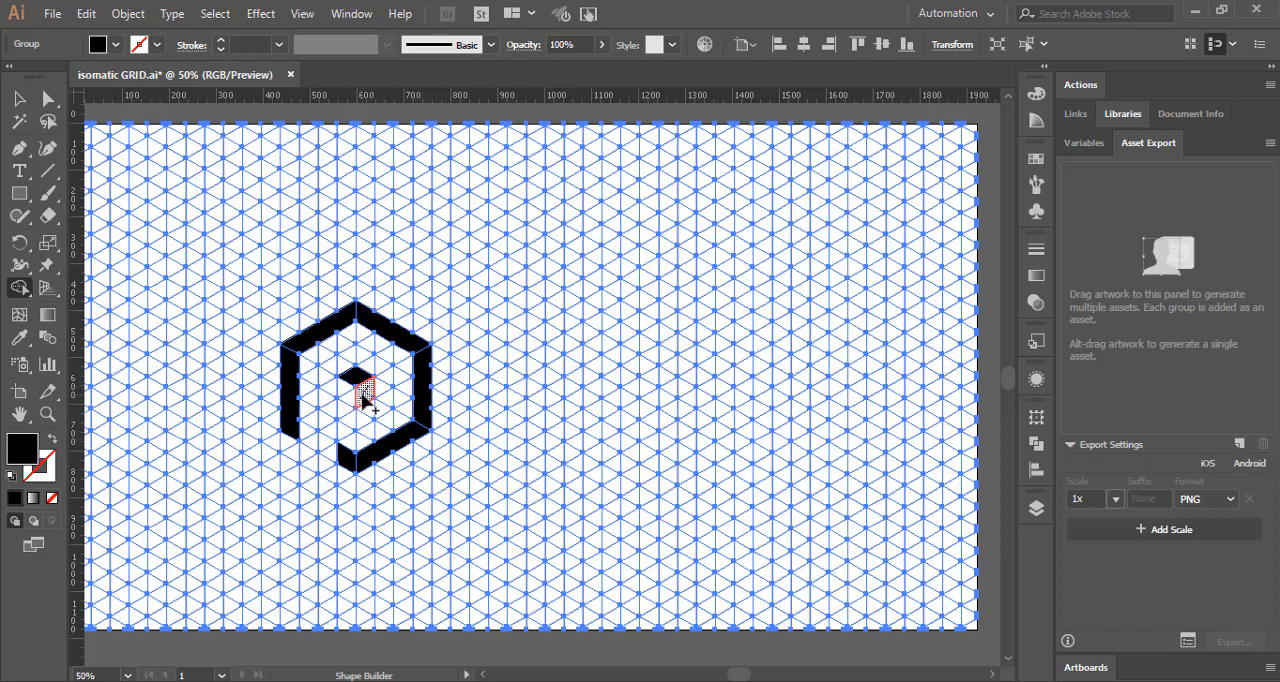
pyautogui.click(364, 392)
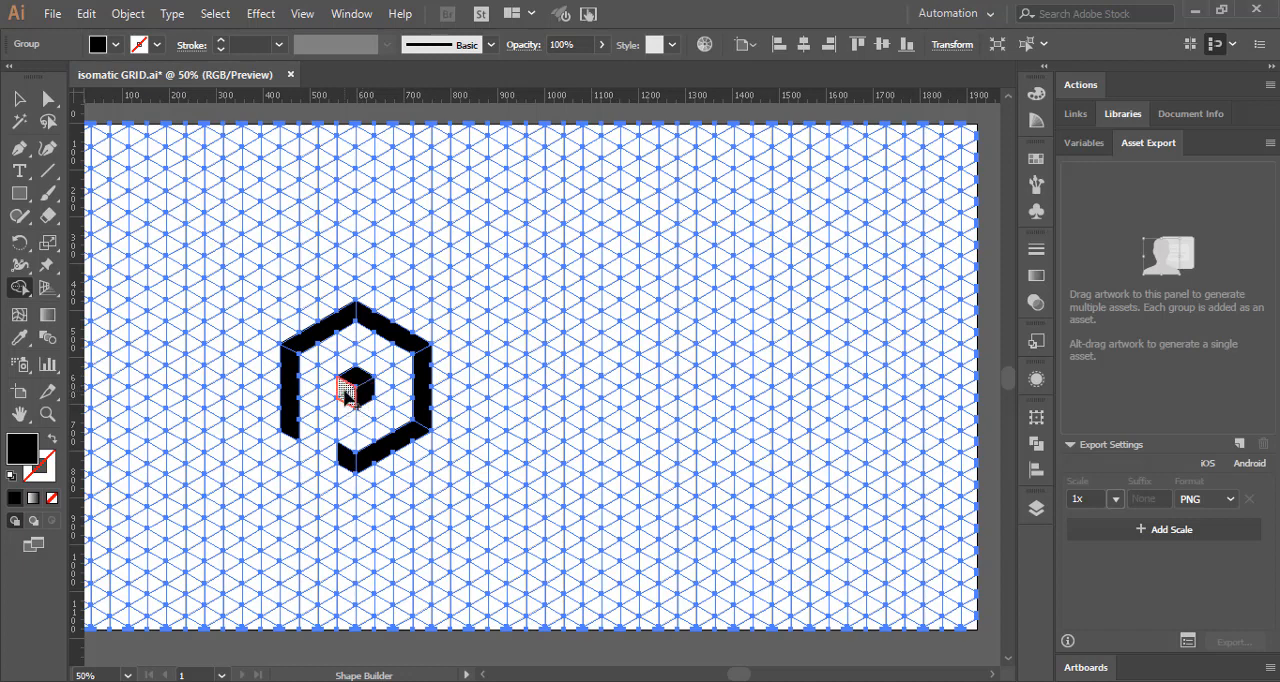
pyautogui.click(345, 390)
# Step: Select all the black bars and cube faces with Direct Selection and group them
pyautogui.click(45, 100)
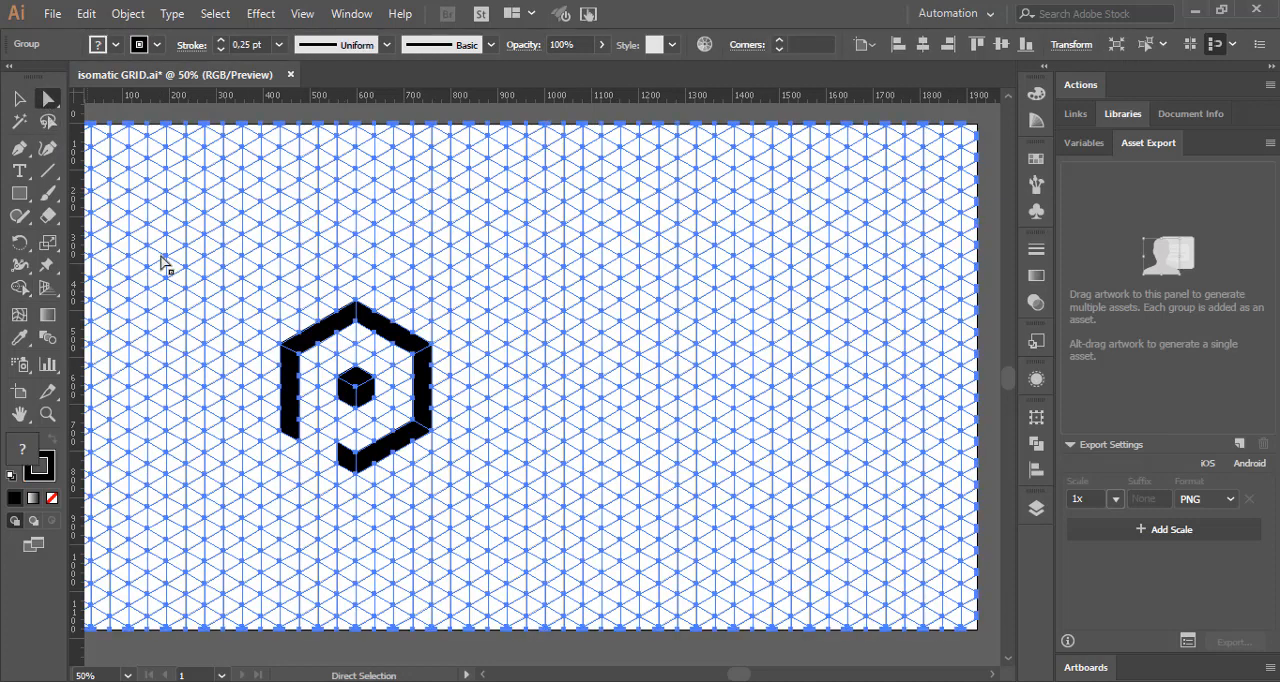
pyautogui.click(286, 316)
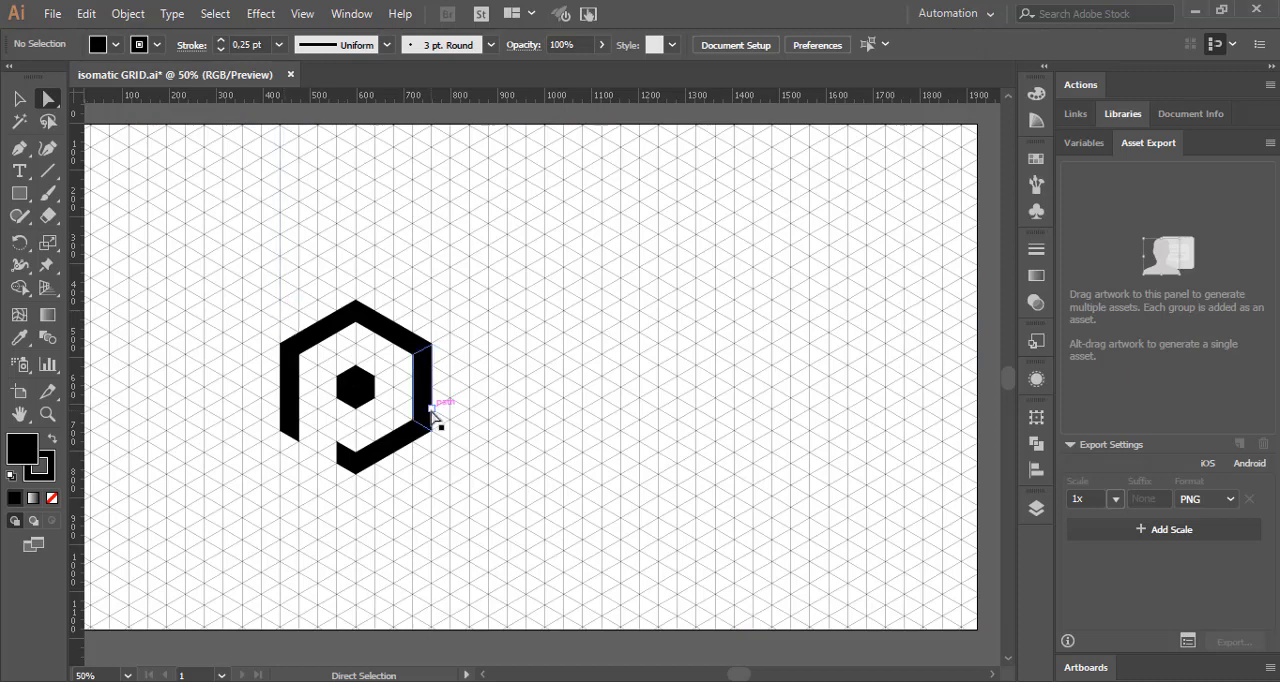
pyautogui.click(343, 332)
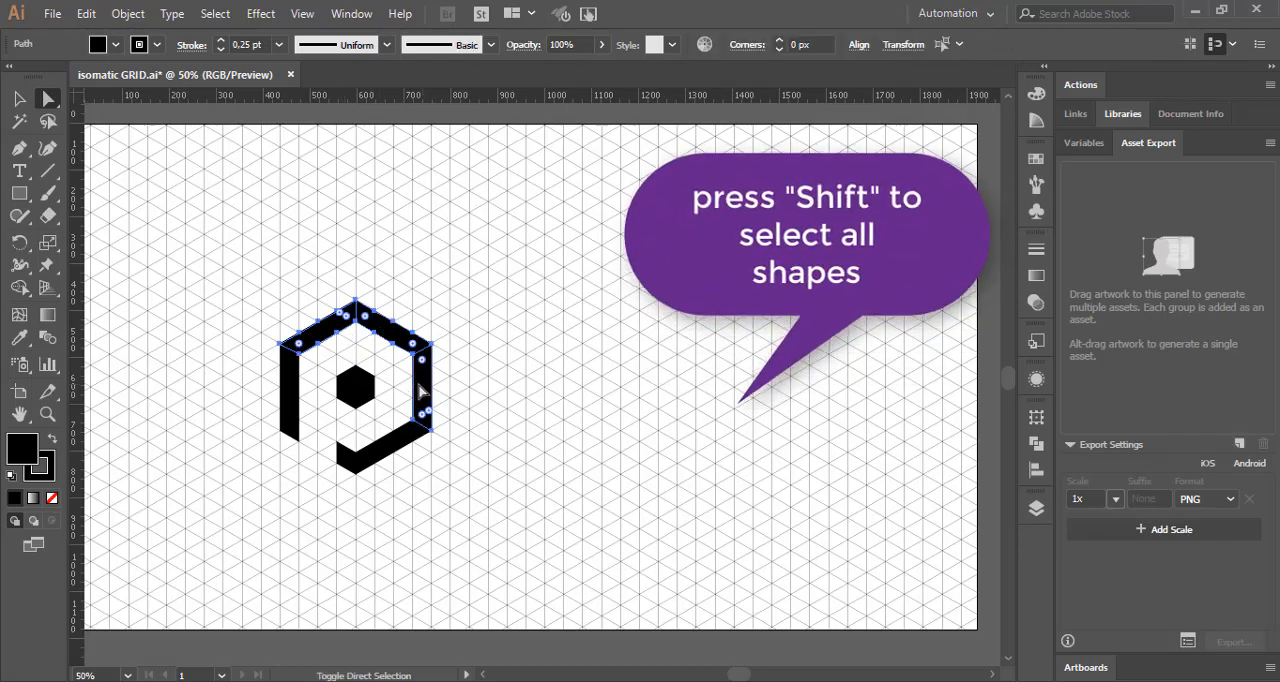
pyautogui.keyDown('shift'); pyautogui.click(360, 386); pyautogui.keyUp('shift')
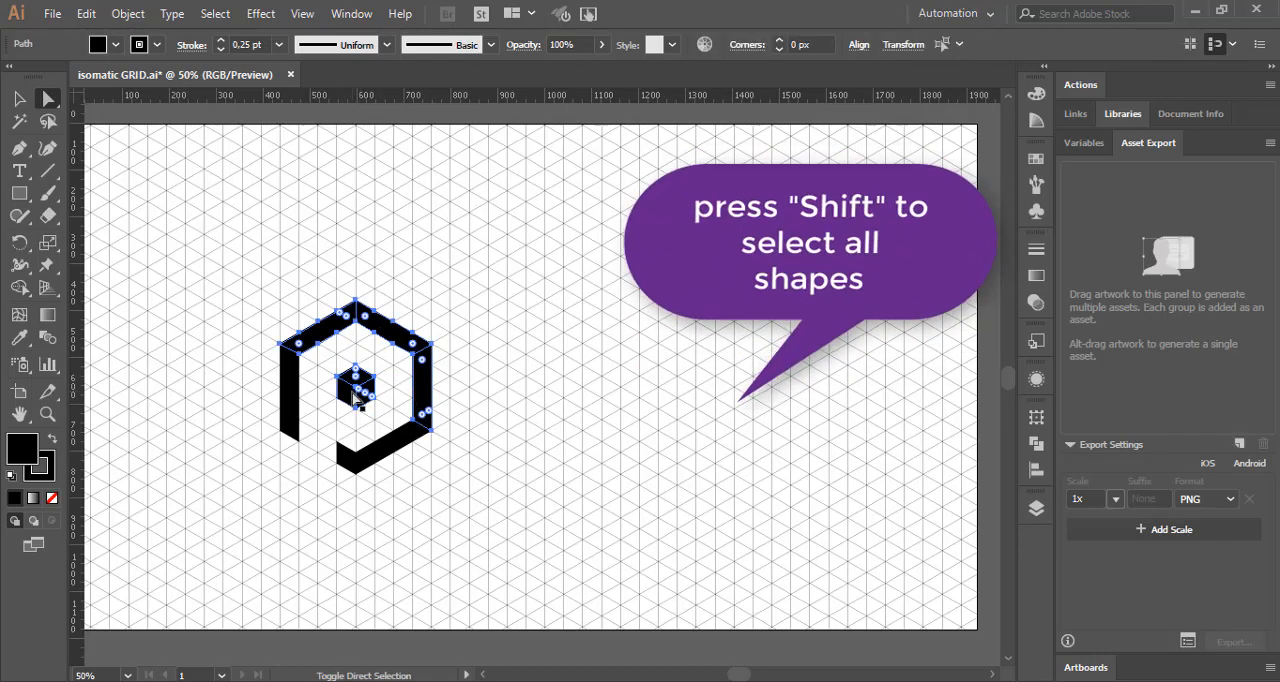
pyautogui.keyDown('shift'); pyautogui.click(308, 418); pyautogui.keyUp('shift')
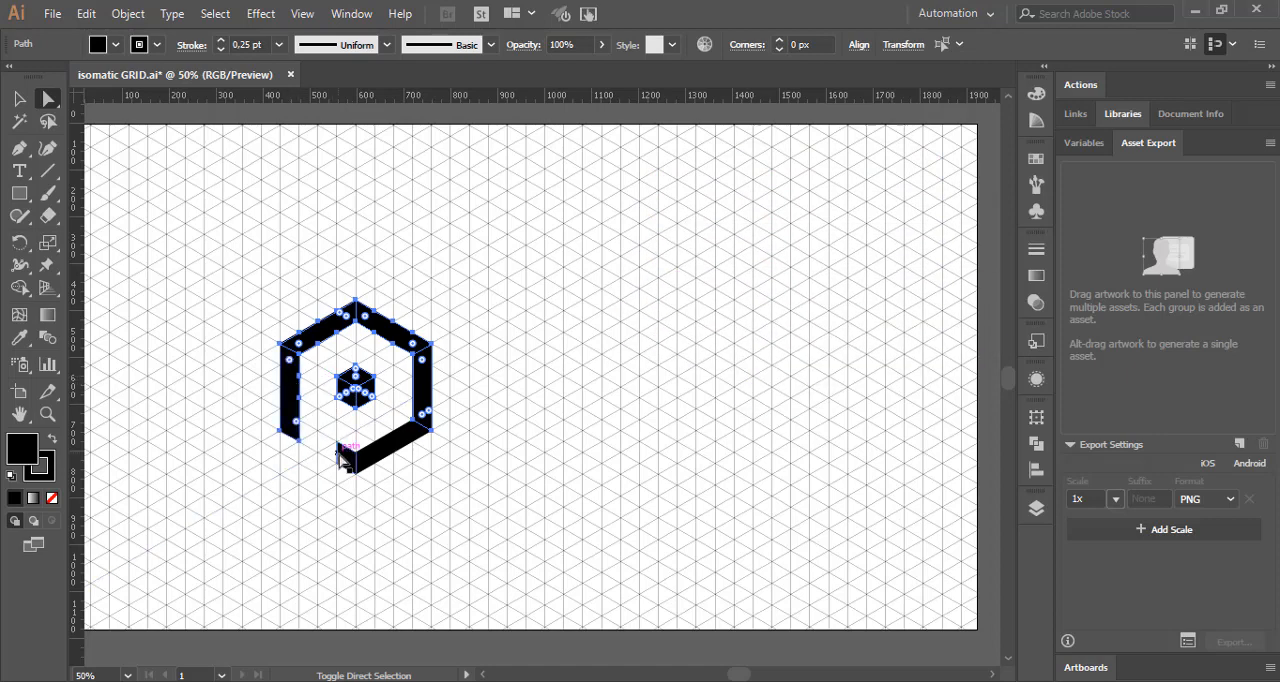
pyautogui.keyDown('shift'); pyautogui.click(345, 458); pyautogui.keyUp('shift')
pyautogui.keyDown('shift'); pyautogui.click(383, 455); pyautogui.keyUp('shift')
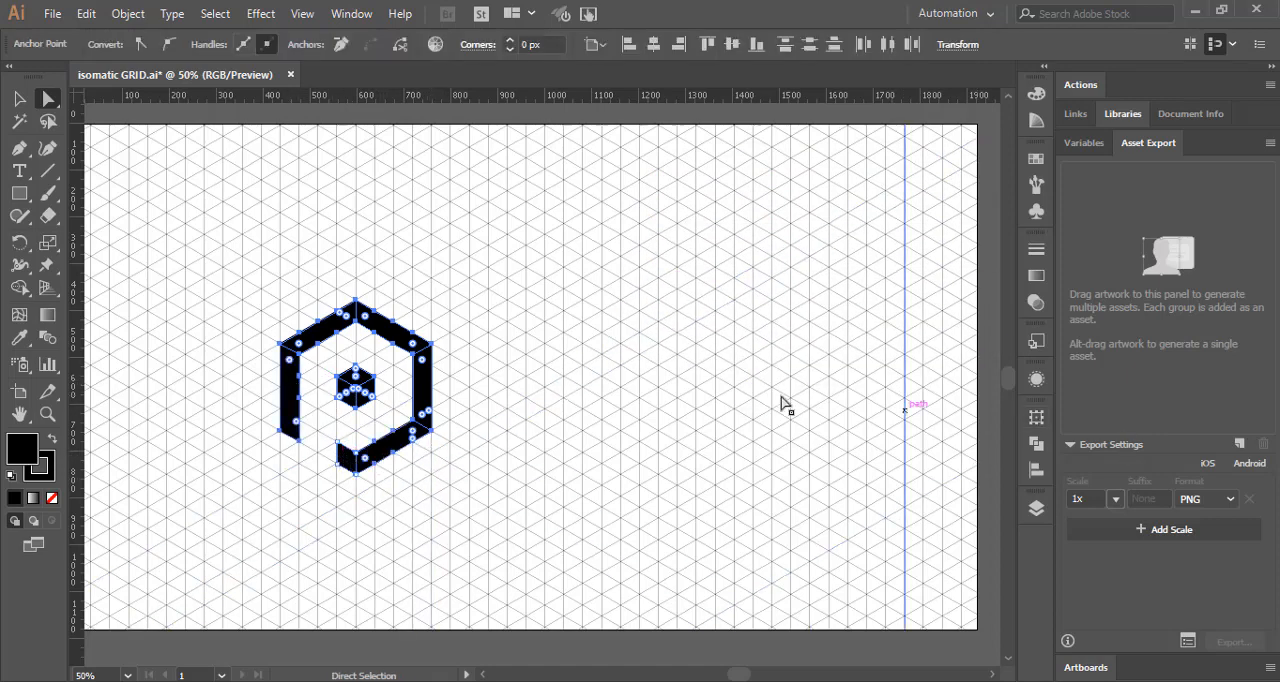
pyautogui.rightClick(428, 390)
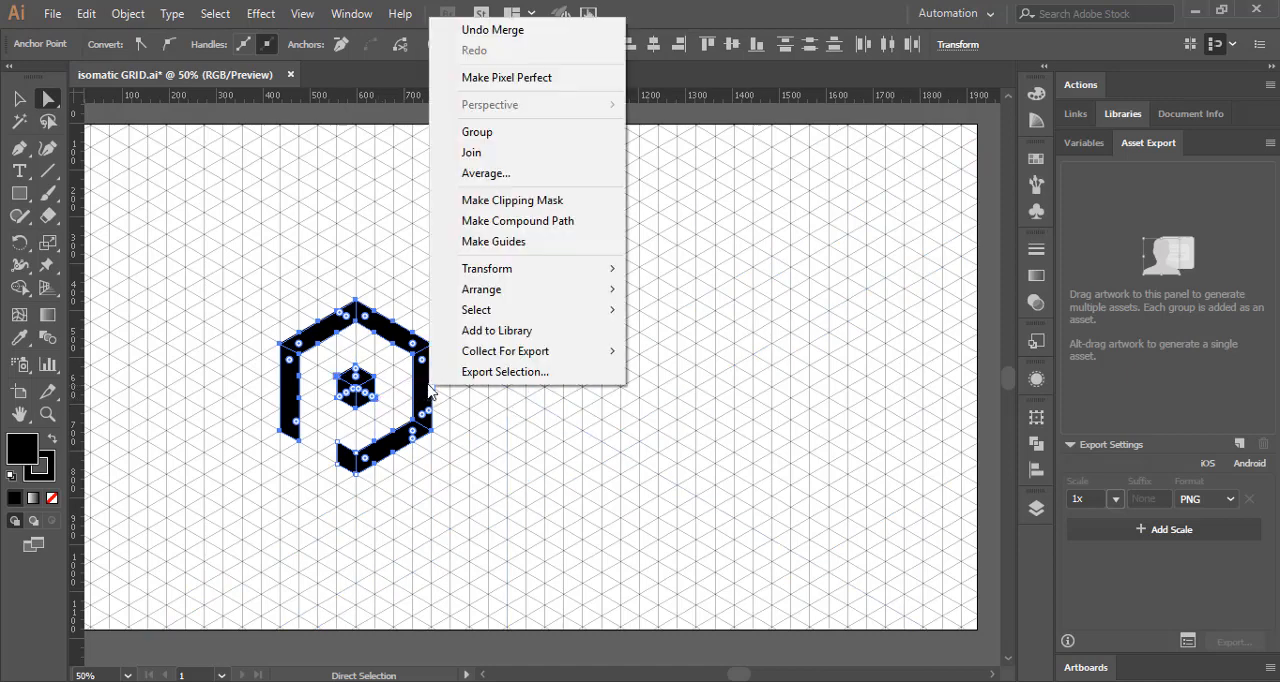
pyautogui.click(434, 132)
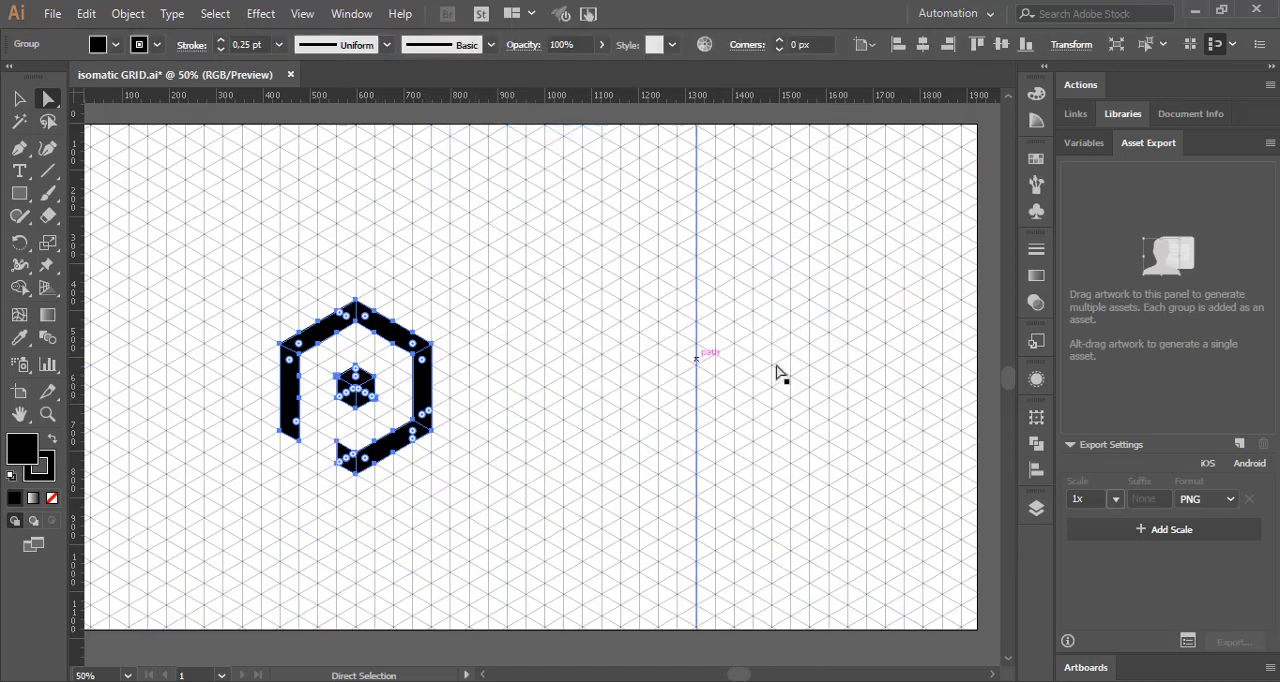
# Step: Move the P logo group out of the grid group and place it above the grid group in Layer 1
pyautogui.click(1036, 509)
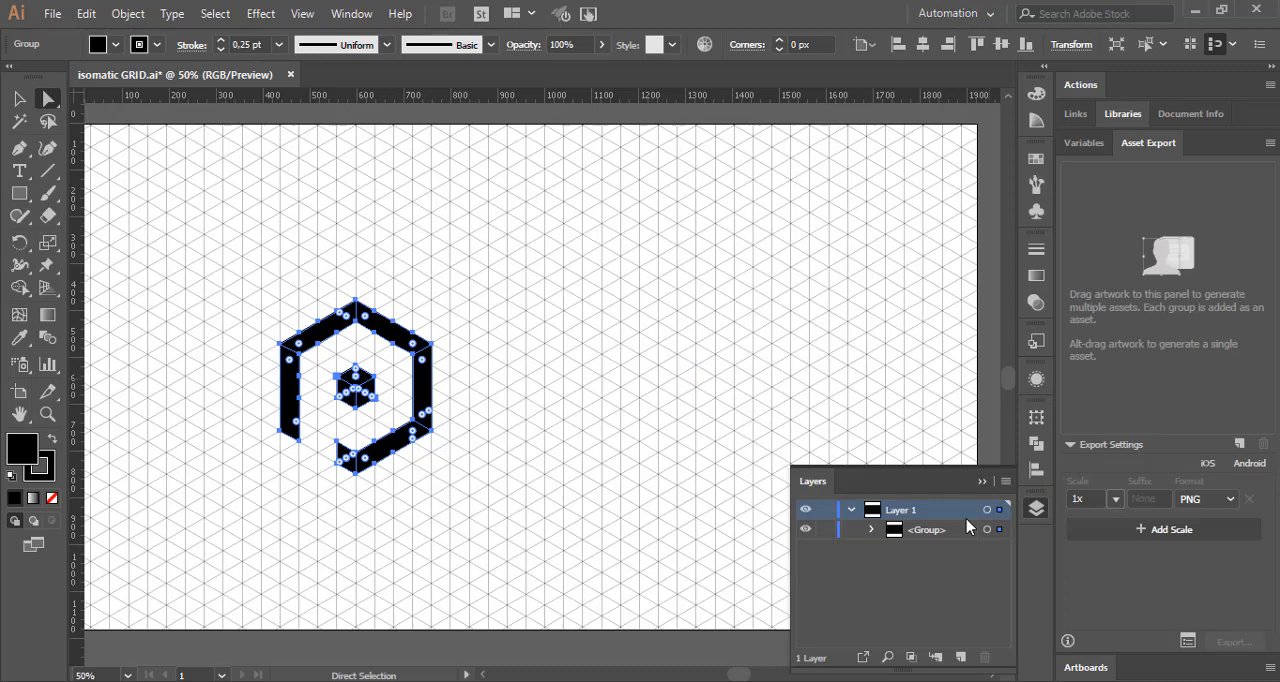
pyautogui.click(871, 530)
pyautogui.scroll(-2, 962, 587)
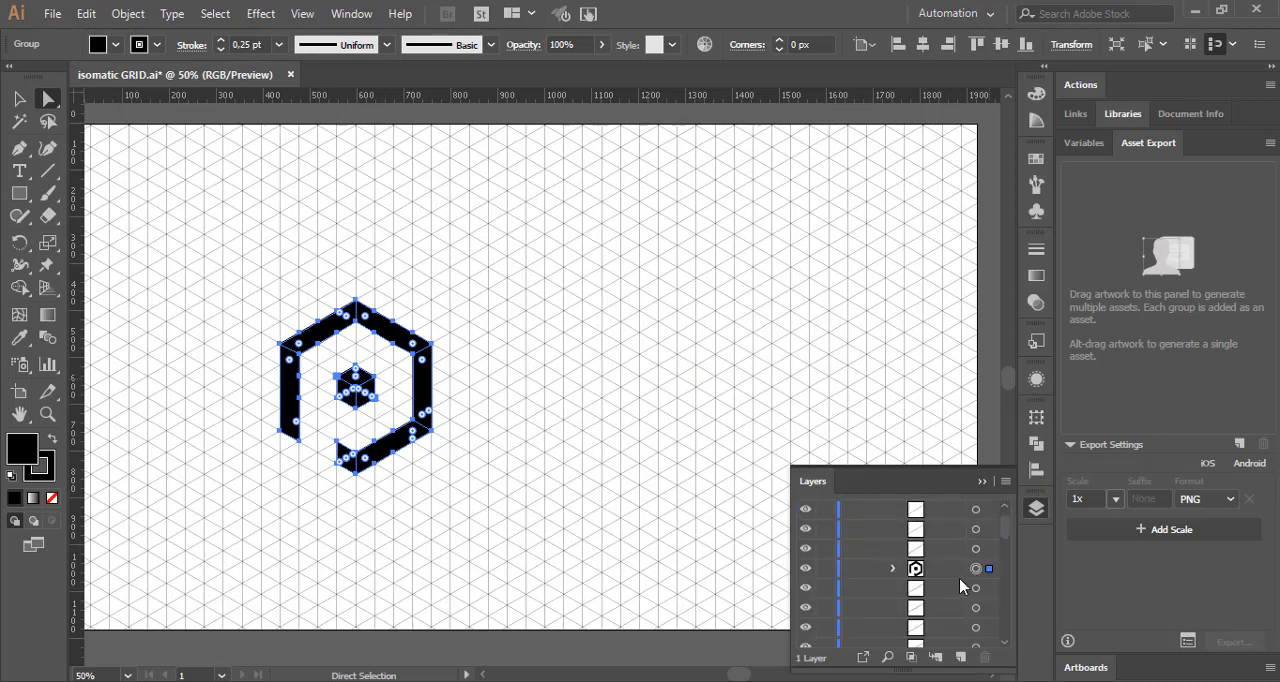
pyautogui.moveTo(940, 570); pyautogui.dragTo(941, 527)
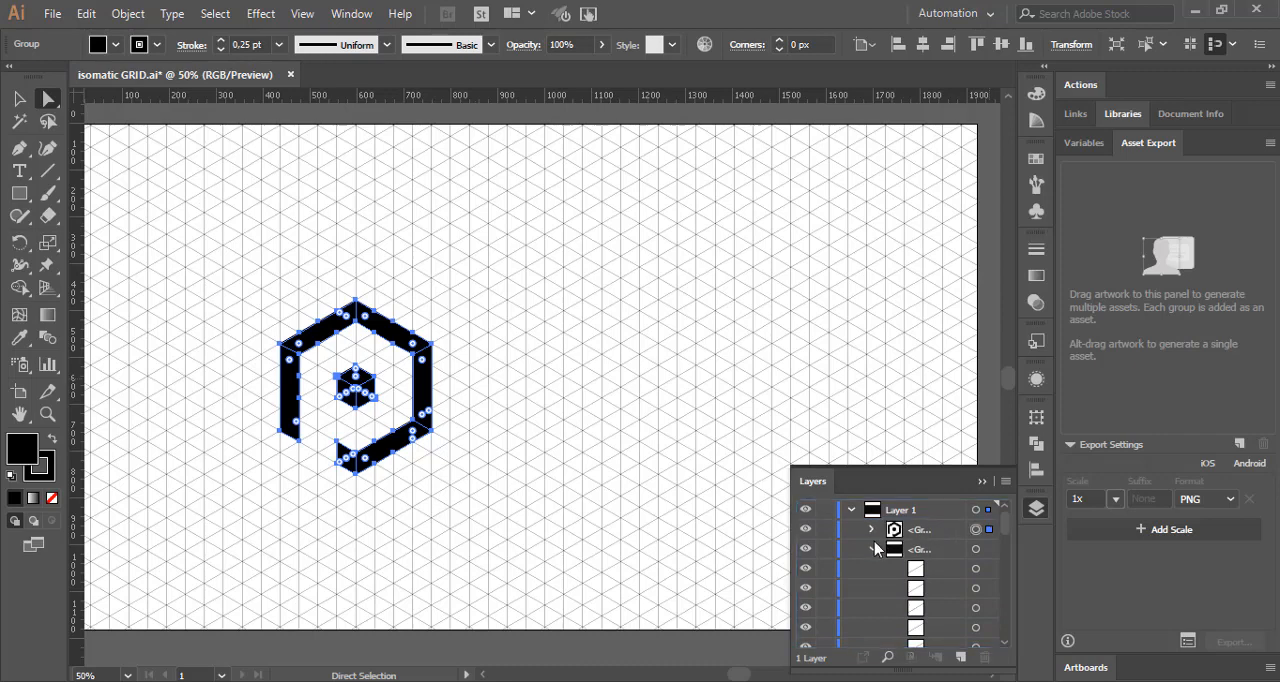
# Step: Collapse and hide the isometric grid group so only the logo is shown, and clear the selection
pyautogui.click(872, 549)
pyautogui.click(806, 552)
pyautogui.click(936, 556)
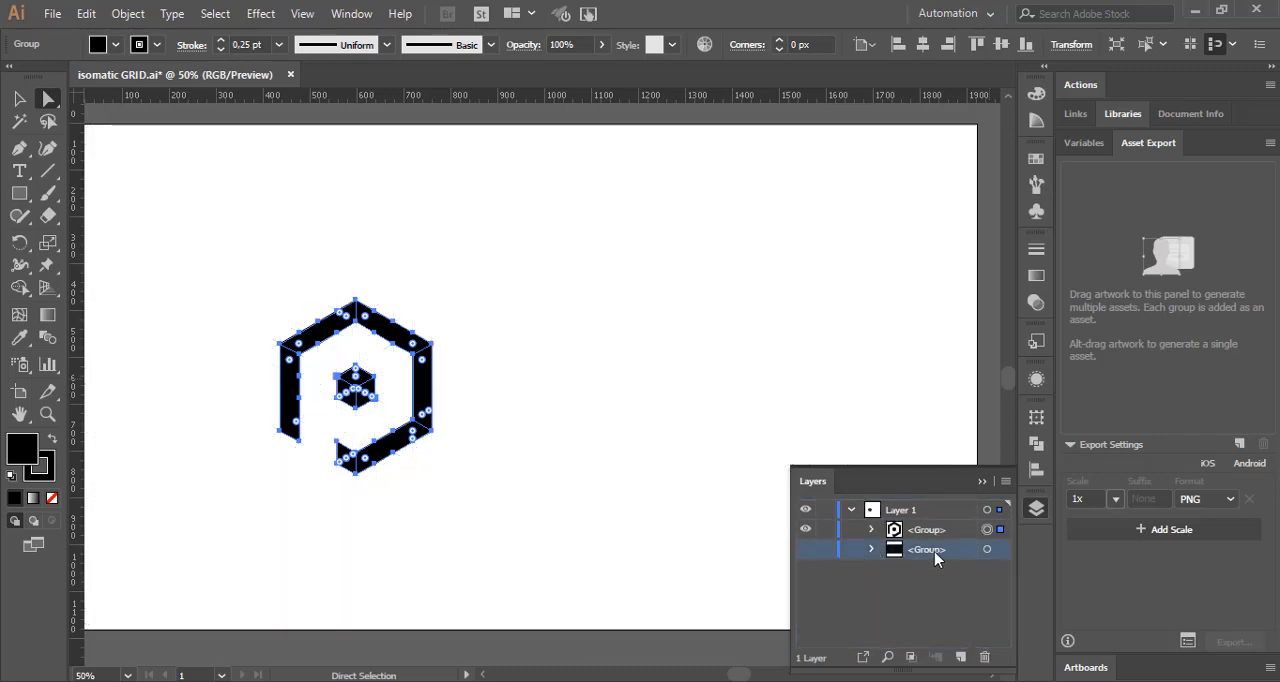
pyautogui.click(510, 360)
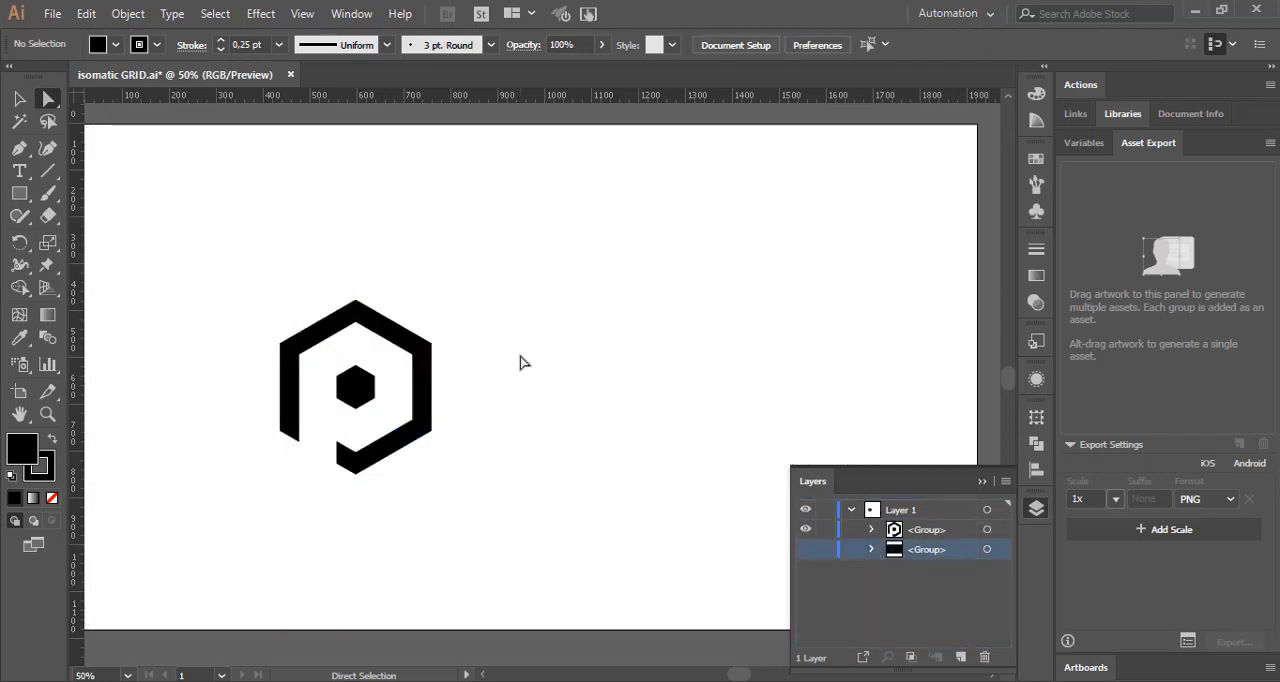
pyautogui.click(1036, 510)
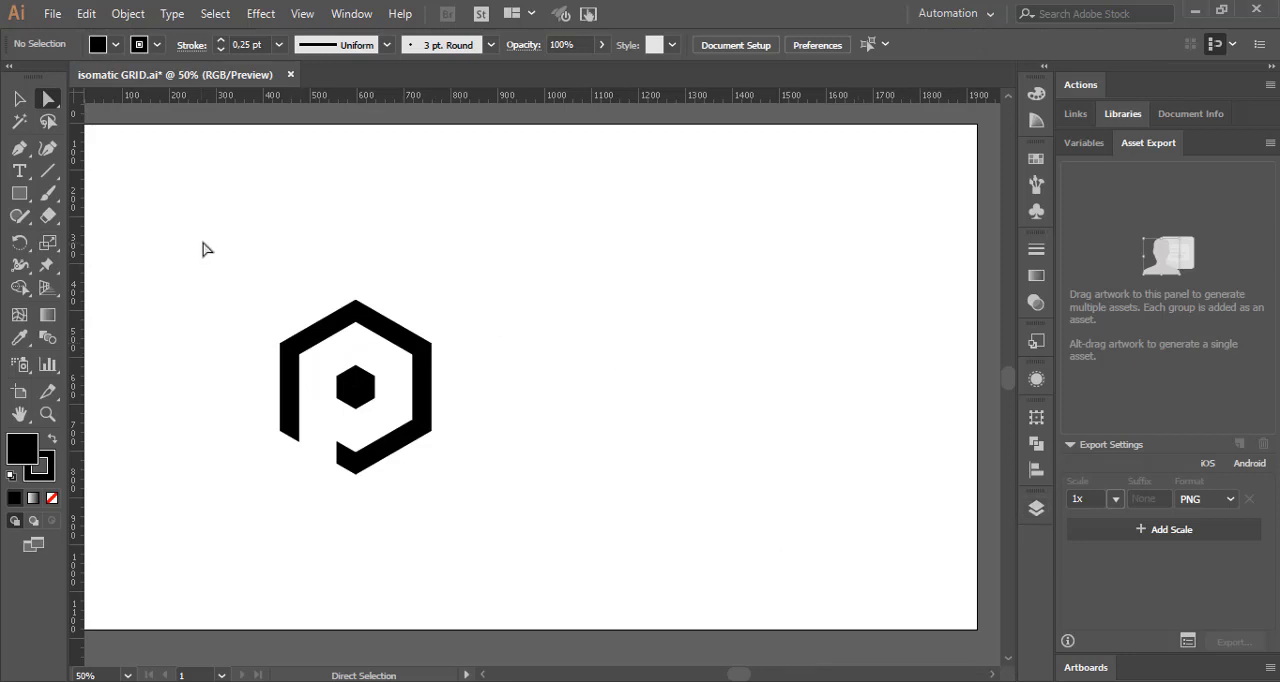
# Step: Ungroup the P logo and move all its pieces toward the artboard's left edge
pyautogui.click(27, 100)
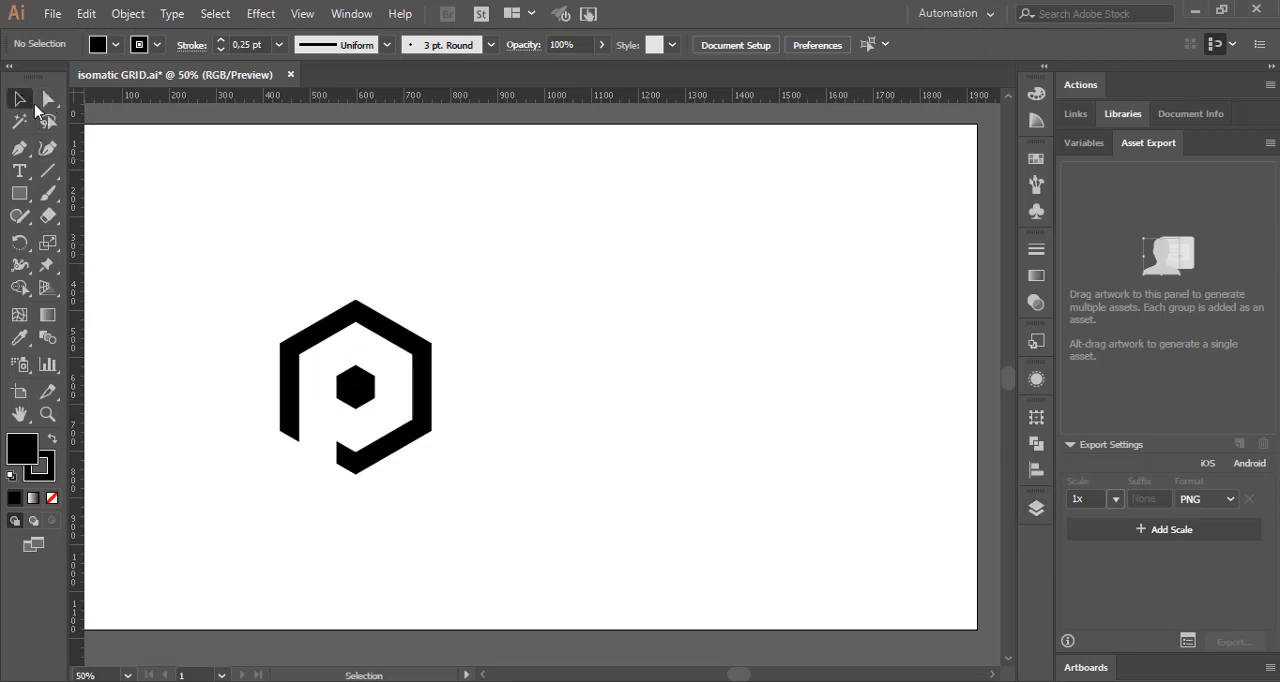
pyautogui.moveTo(207, 236); pyautogui.dragTo(484, 528)
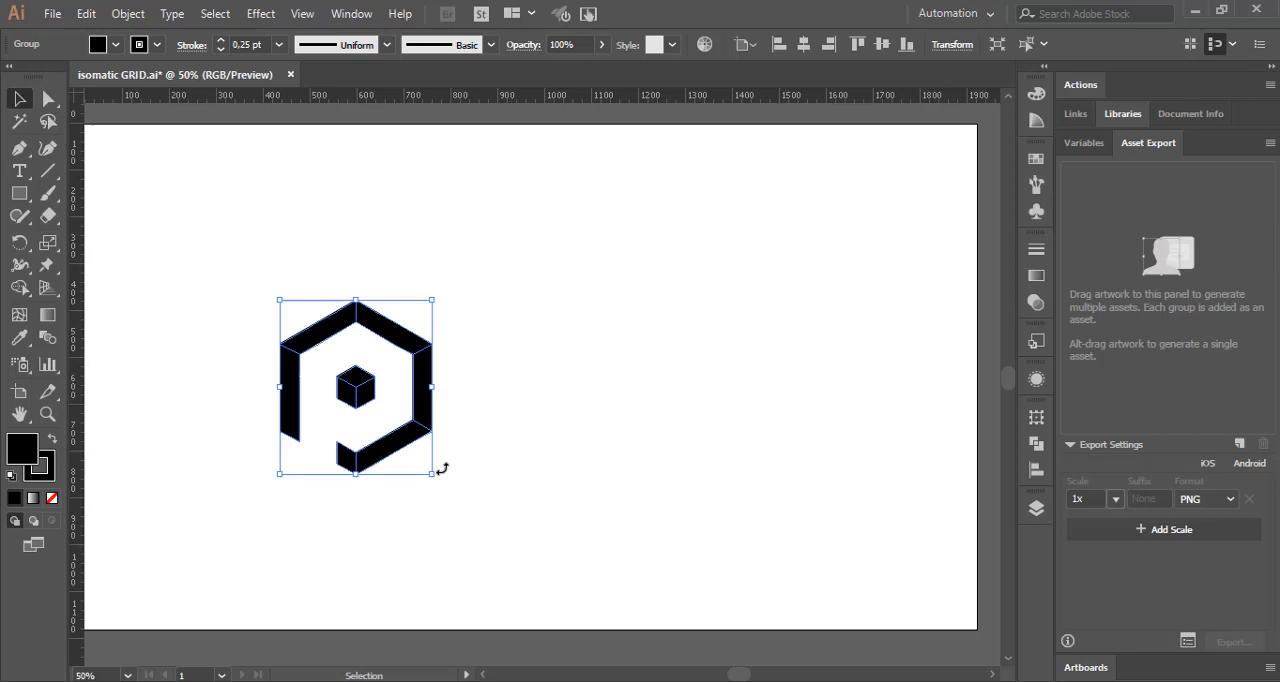
pyautogui.rightClick(422, 368)
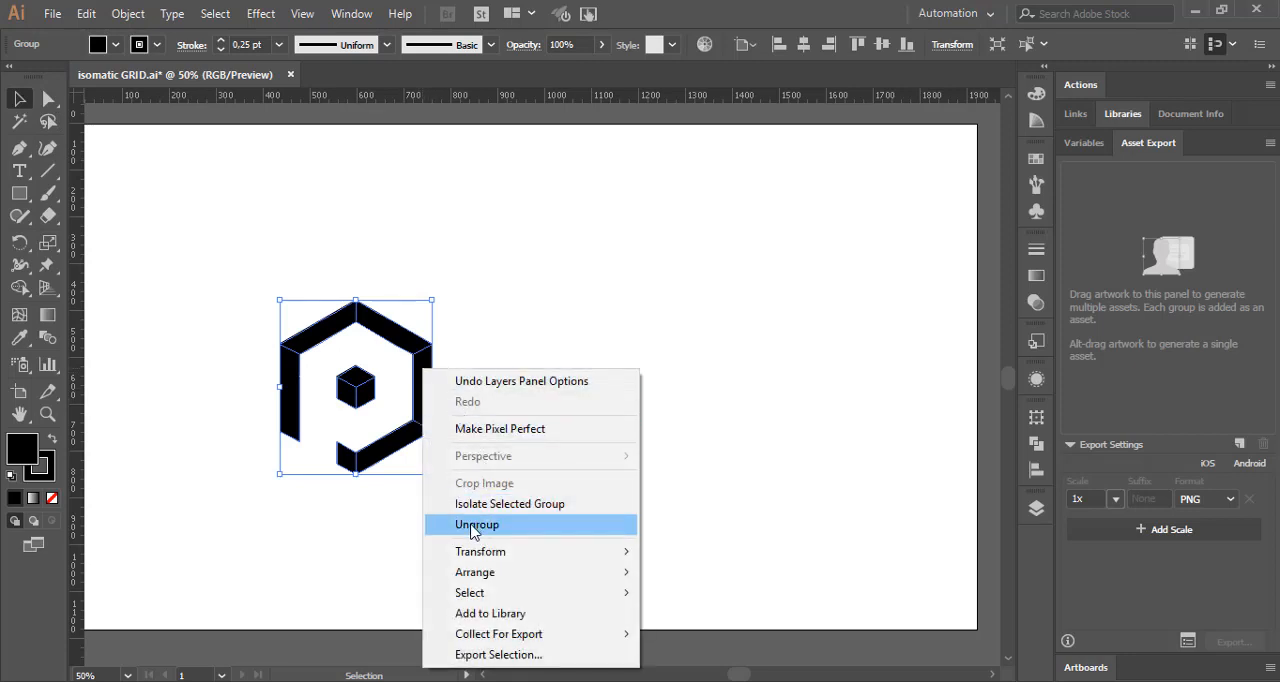
pyautogui.click(474, 526)
pyautogui.moveTo(424, 388); pyautogui.dragTo(314, 356)
pyautogui.click(447, 350)
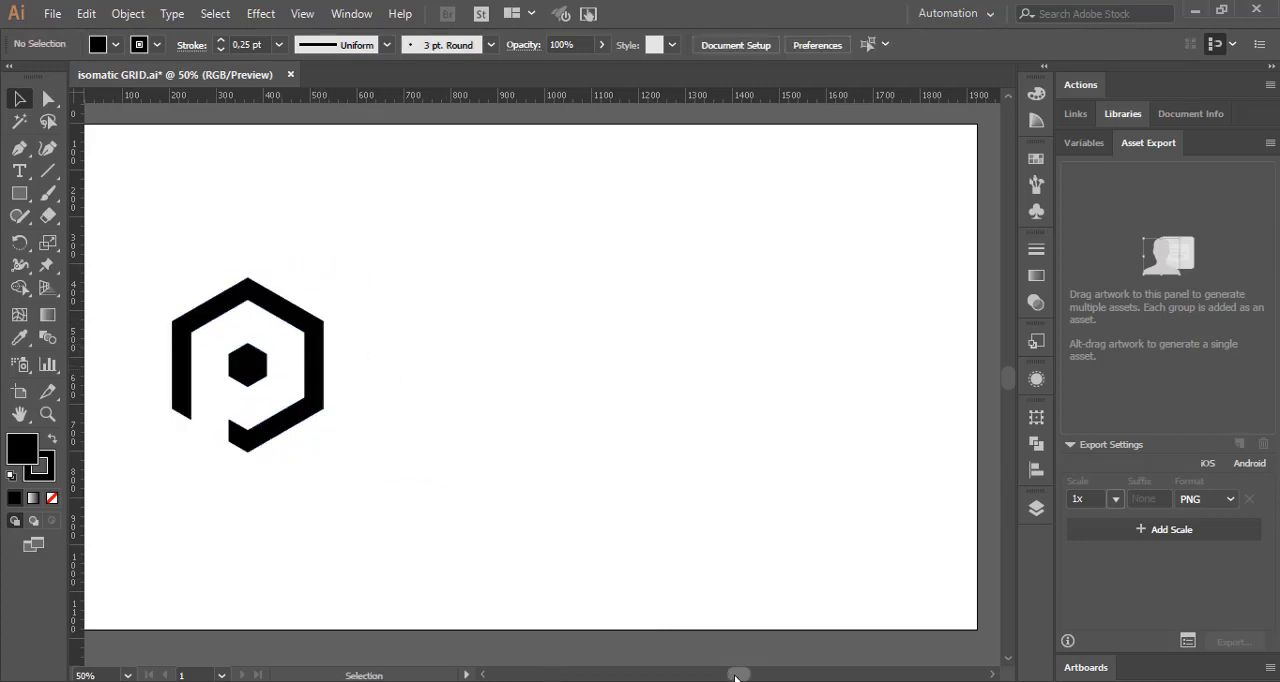
# Step: Select all the logo pieces and set their stroke to None
pyautogui.moveTo(735, 678); pyautogui.dragTo(730, 678)
pyautogui.scroll(1, 350, 380)
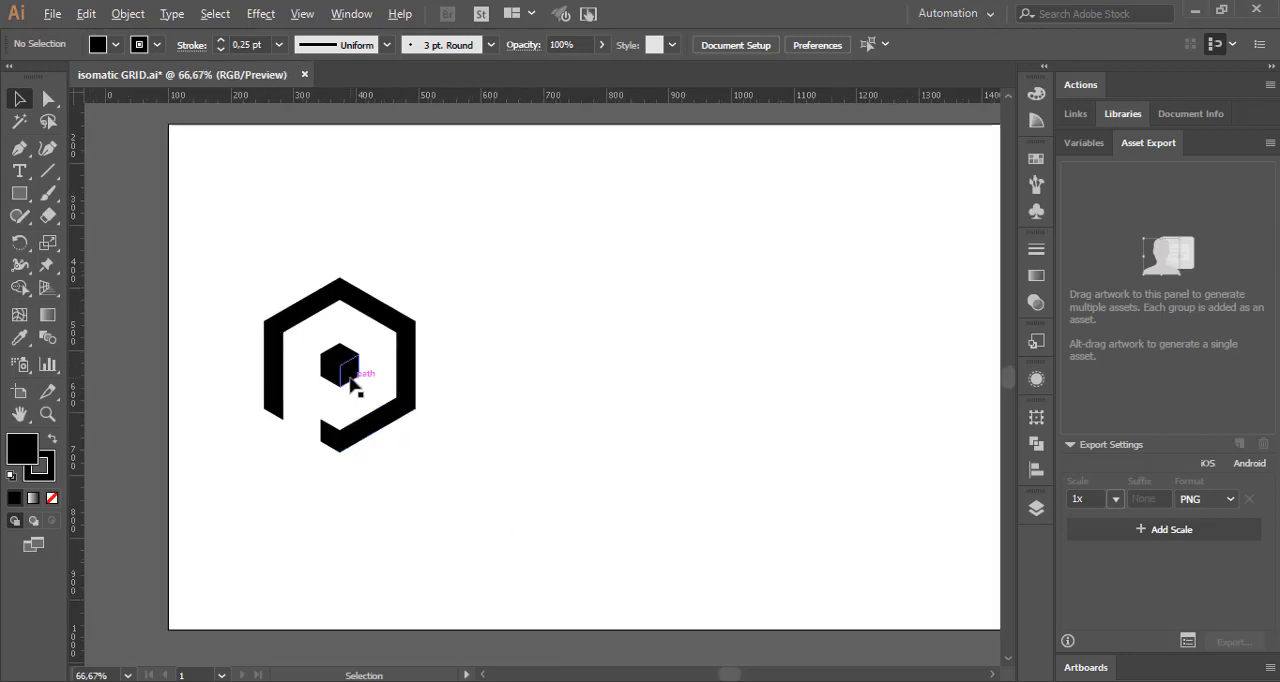
pyautogui.scroll(1, 353, 382)
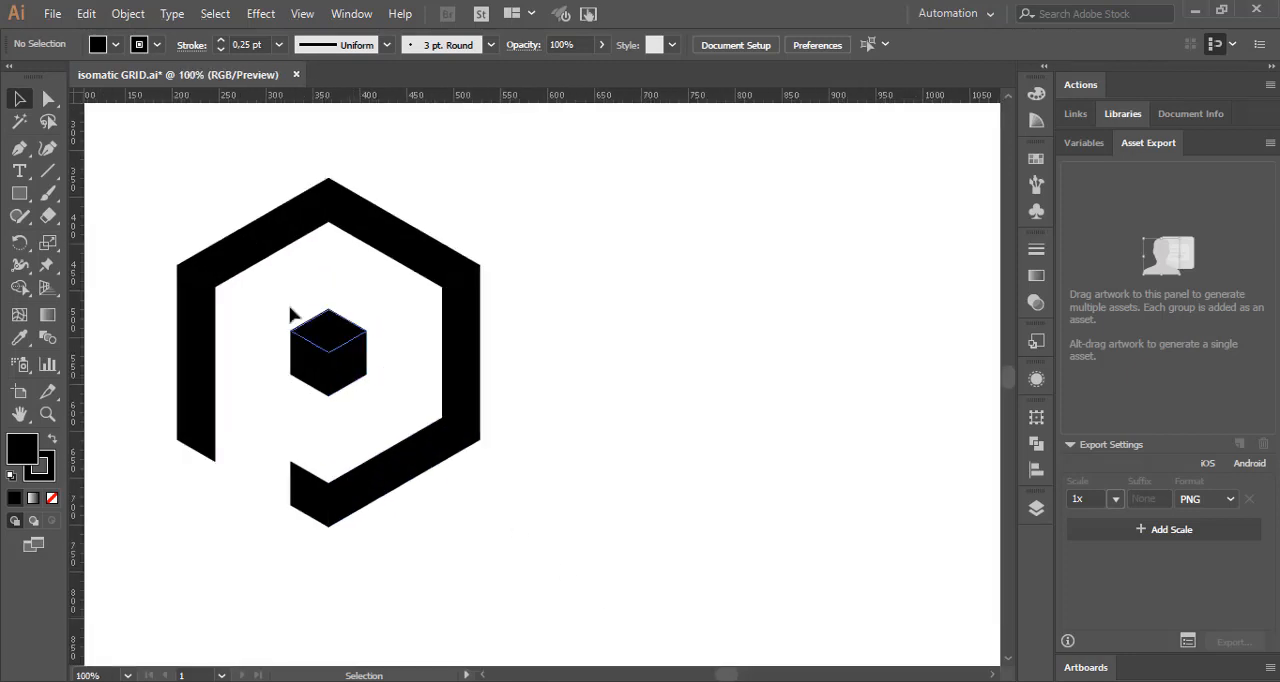
pyautogui.moveTo(141, 152); pyautogui.dragTo(534, 572)
pyautogui.click(157, 44)
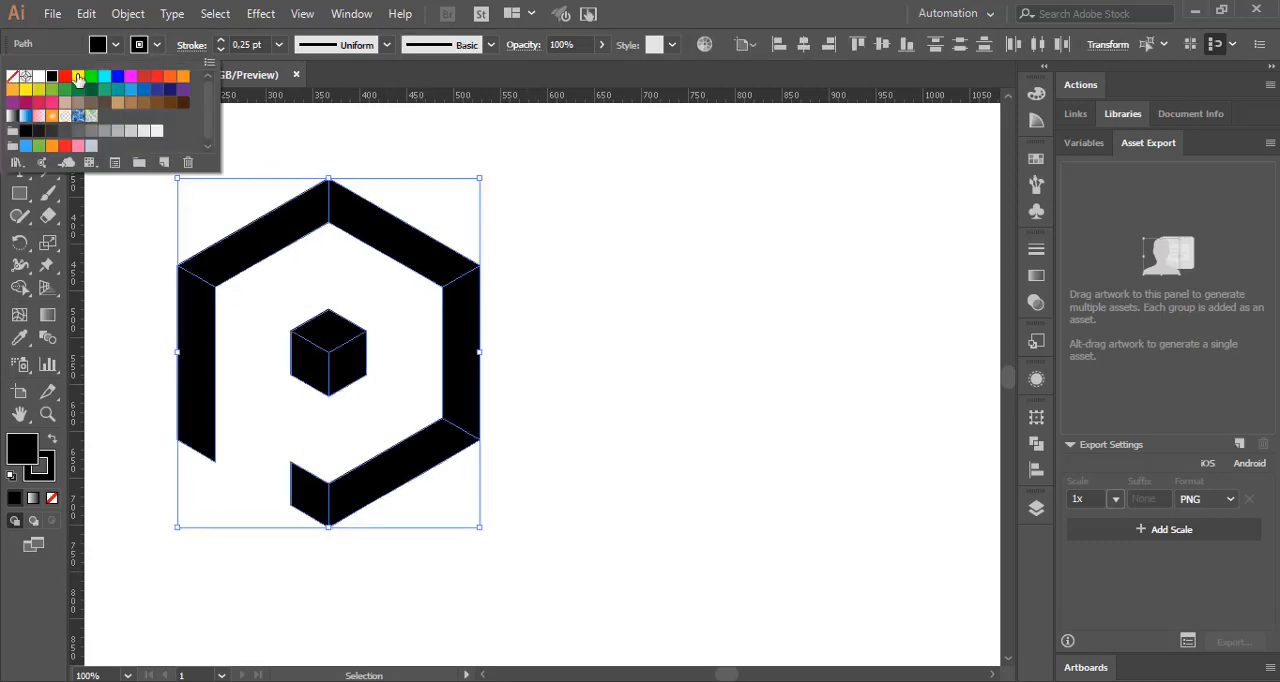
pyautogui.click(19, 80)
pyautogui.click(584, 242)
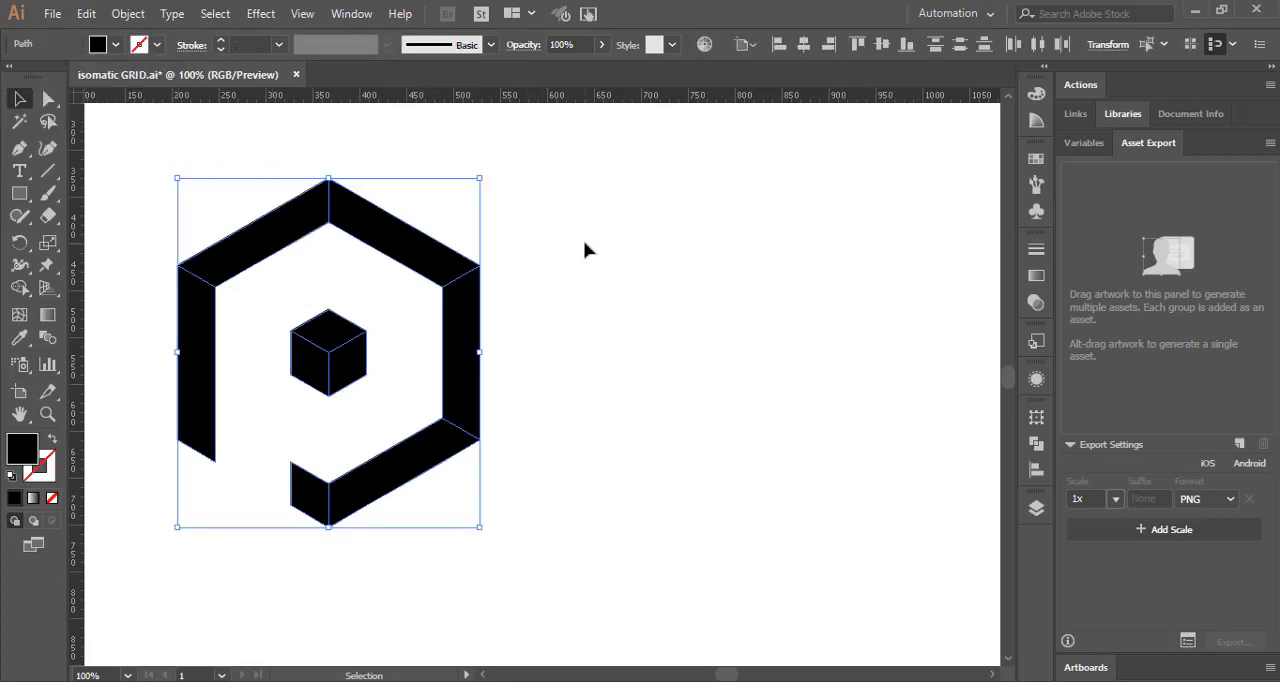
# Step: Fill the center cube's top face with the orange hex code copied from the Color Hunt palette in the browser
pyautogui.click(356, 282)
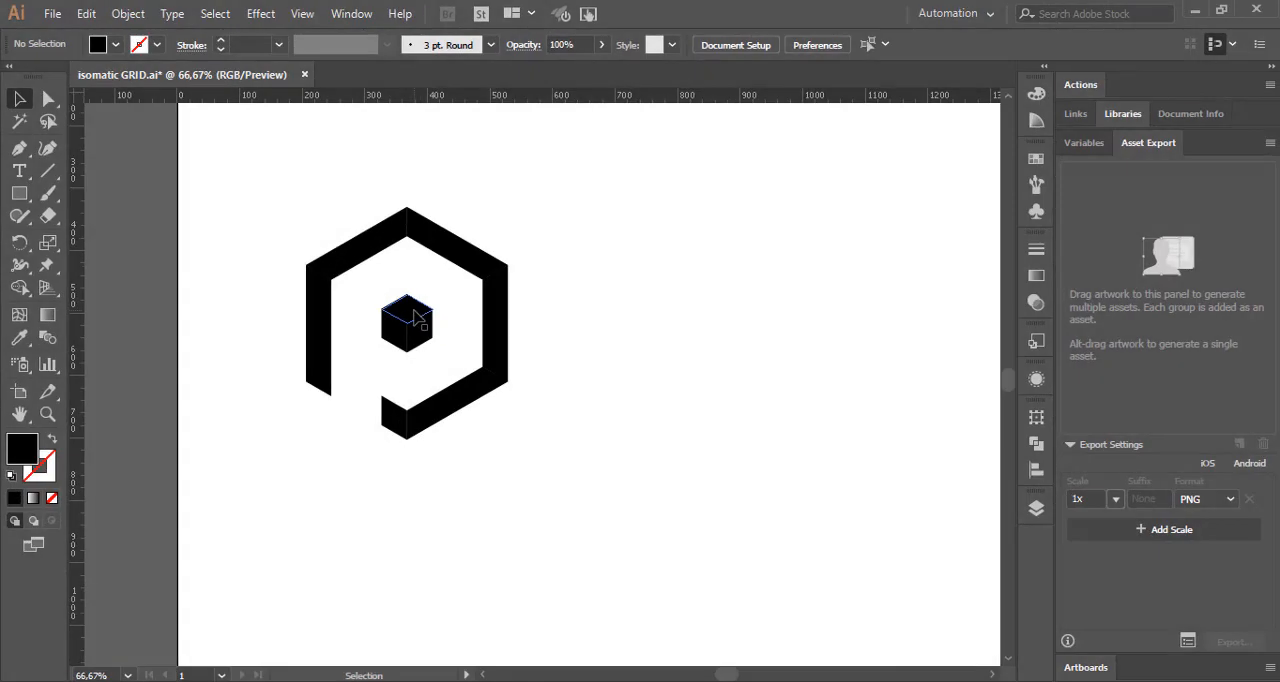
pyautogui.click(412, 313)
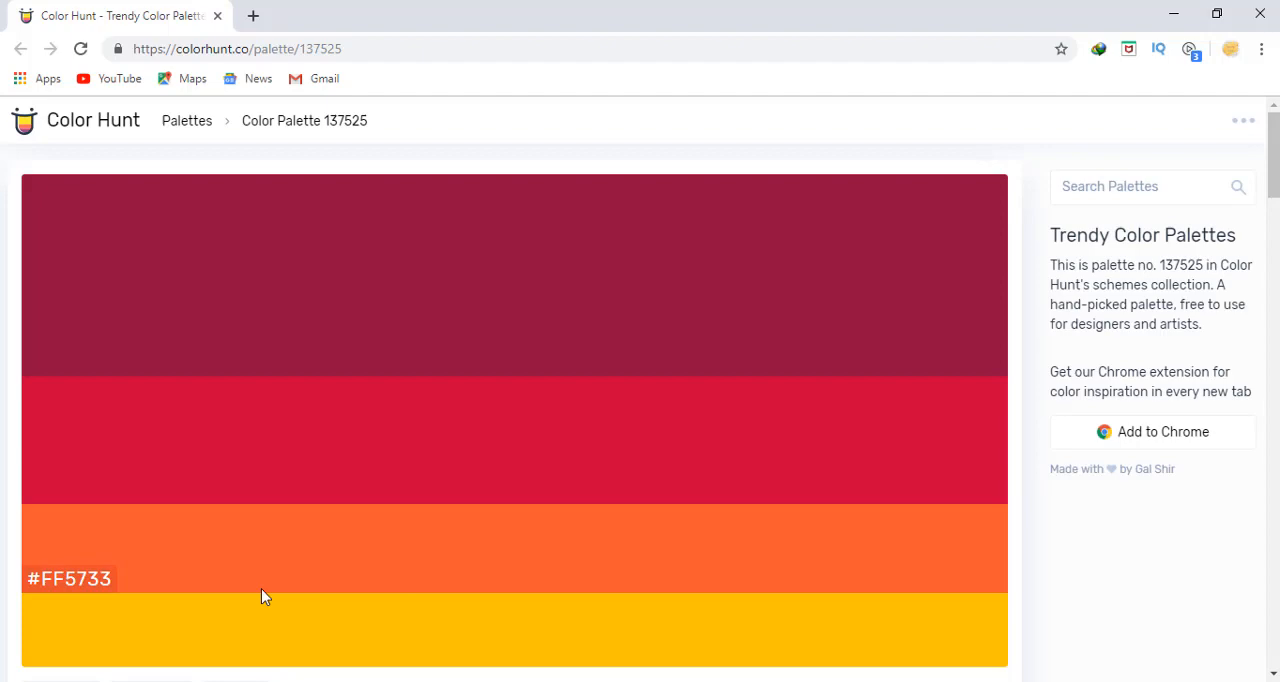
pyautogui.moveTo(74, 634)
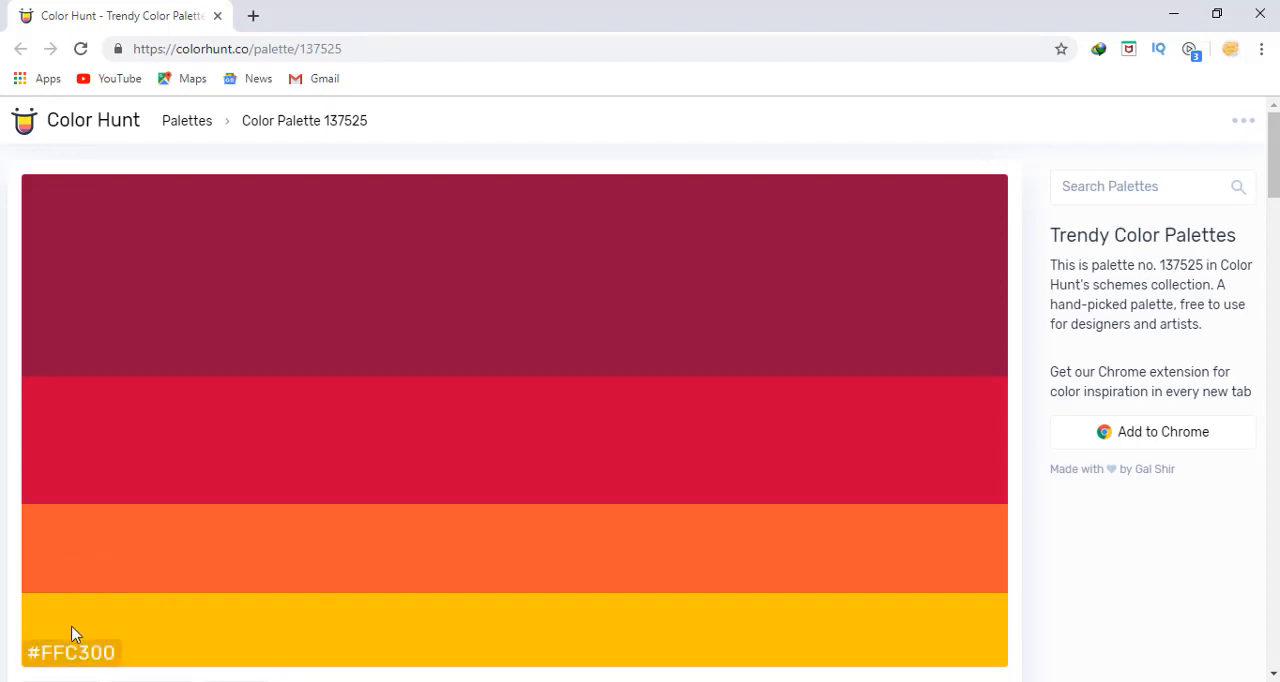
pyautogui.click(71, 584)
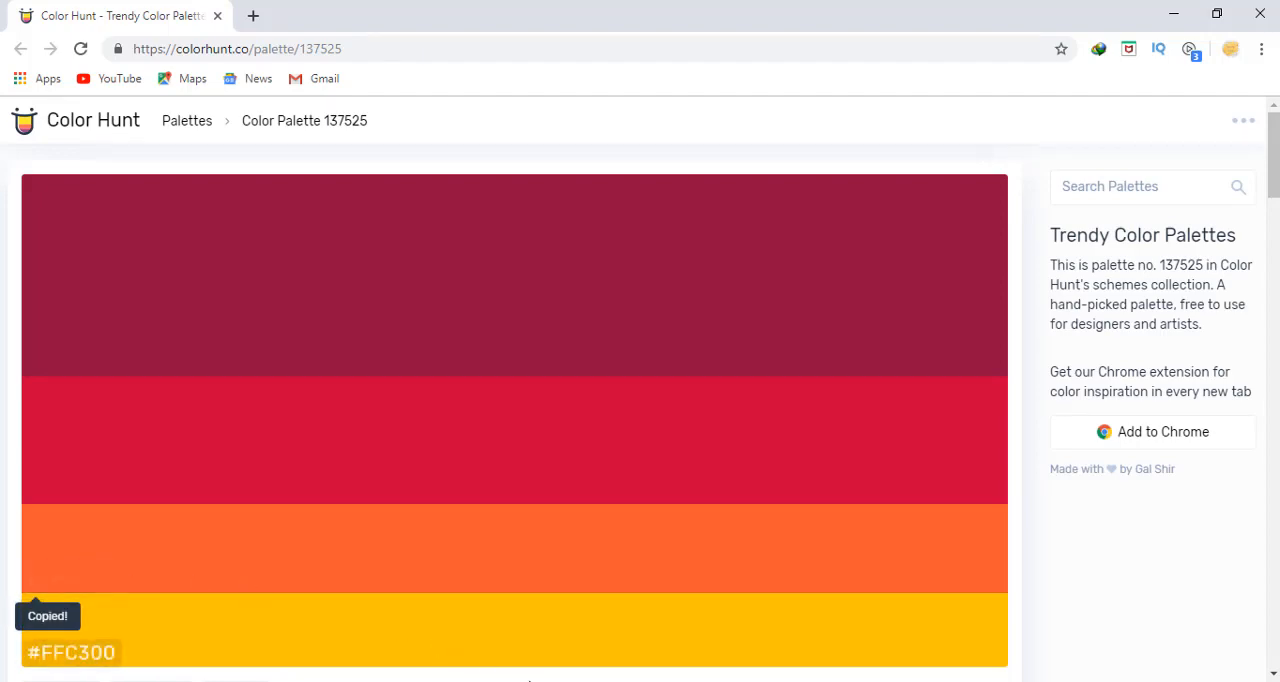
pyautogui.click(573, 615)
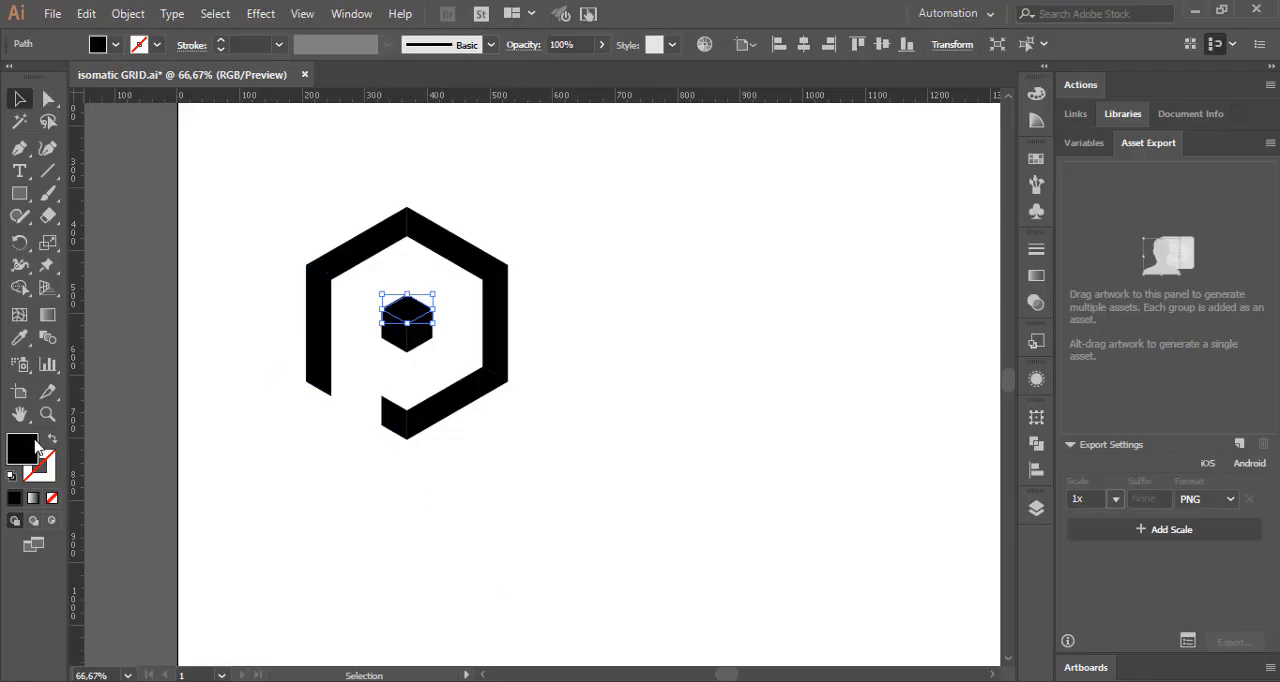
pyautogui.doubleClick(37, 447)
pyautogui.rightClick(1045, 498)
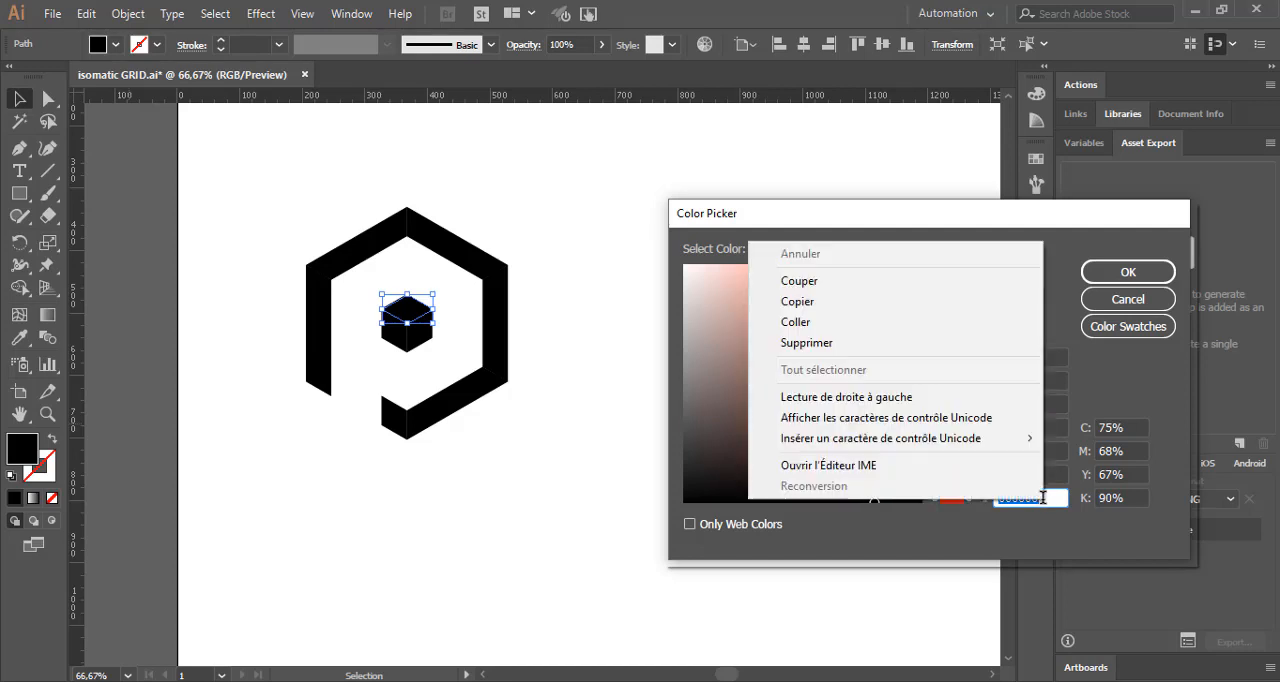
pyautogui.click(780, 323)
pyautogui.click(1090, 284)
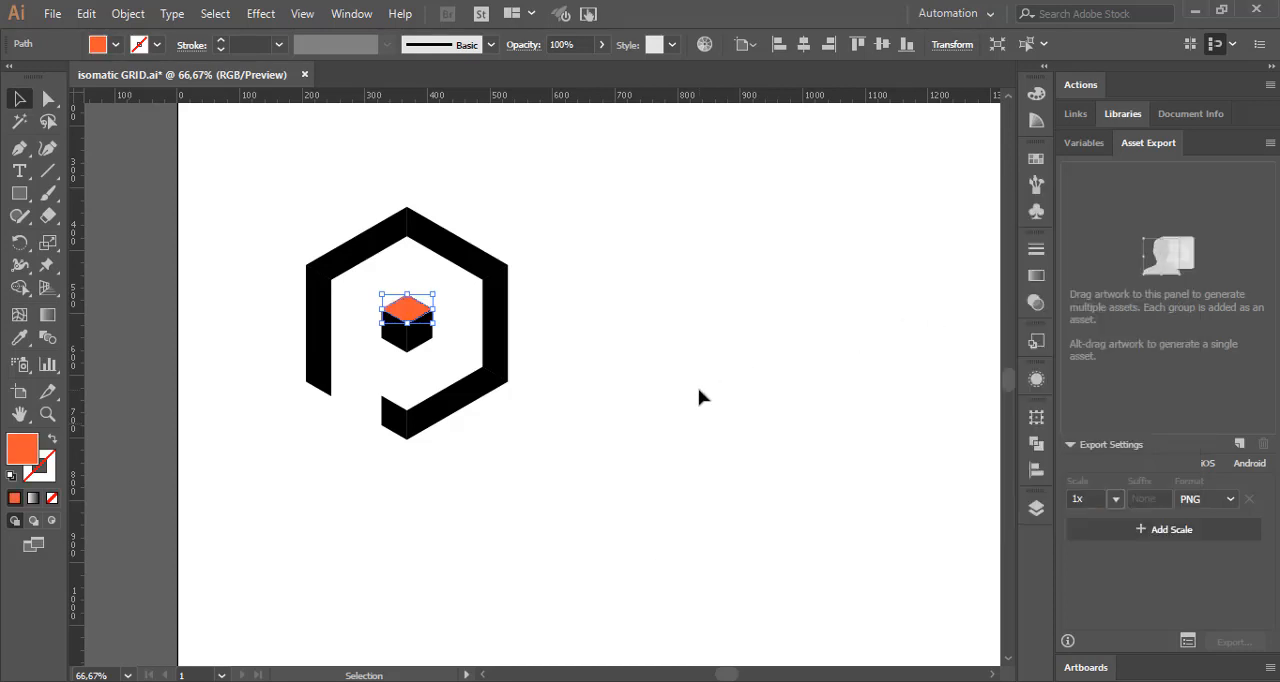
pyautogui.click(699, 394)
# Step: Fill the center cube's left face with the red #C70039 copied from the Color Hunt palette in the browser
pyautogui.click(405, 343)
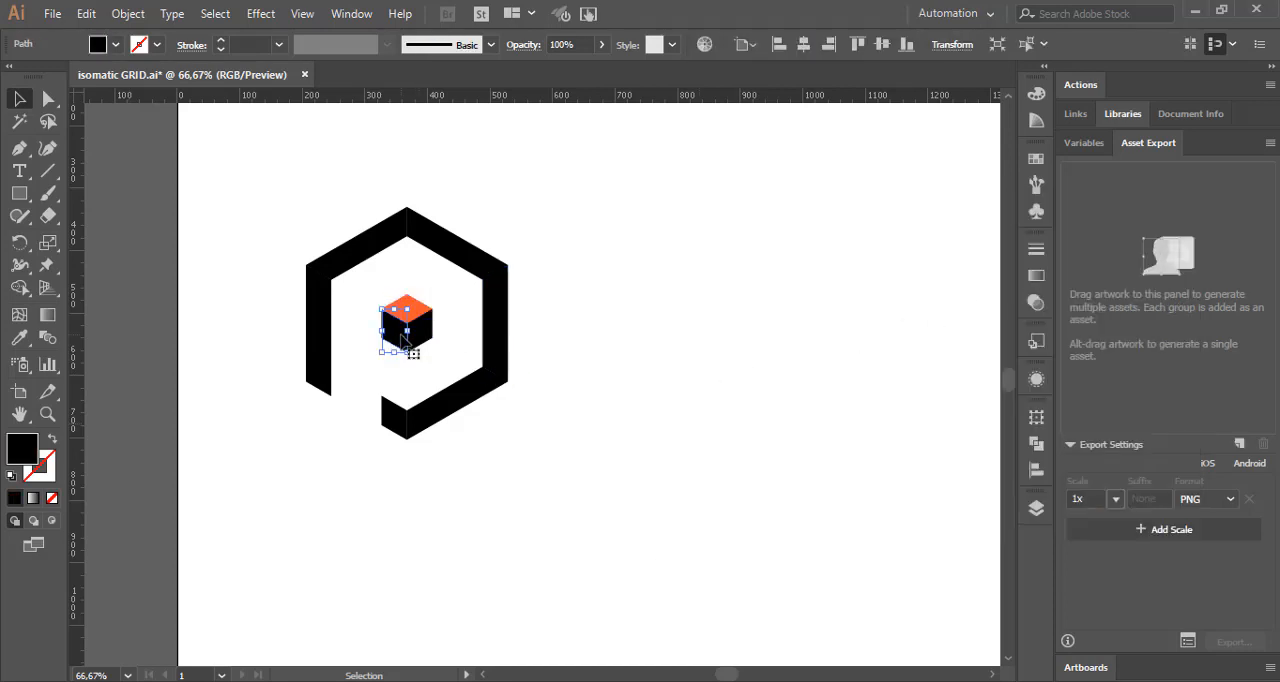
pyautogui.click(420, 654)
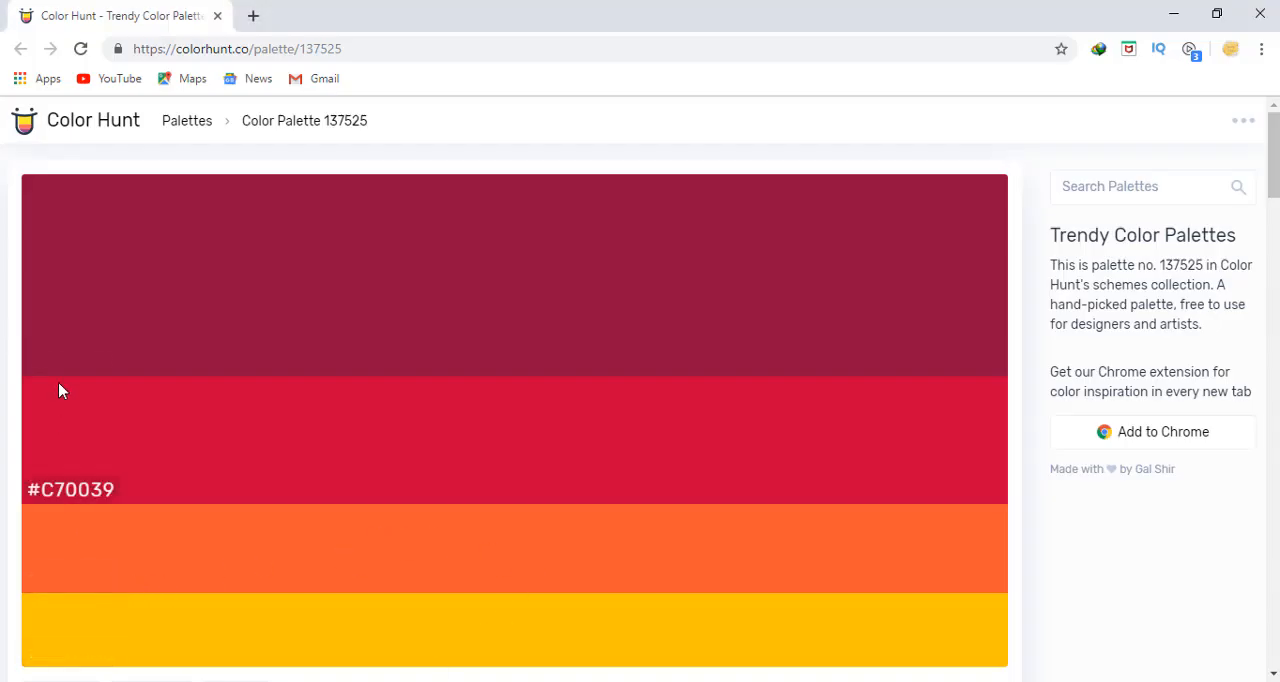
pyautogui.click(68, 491)
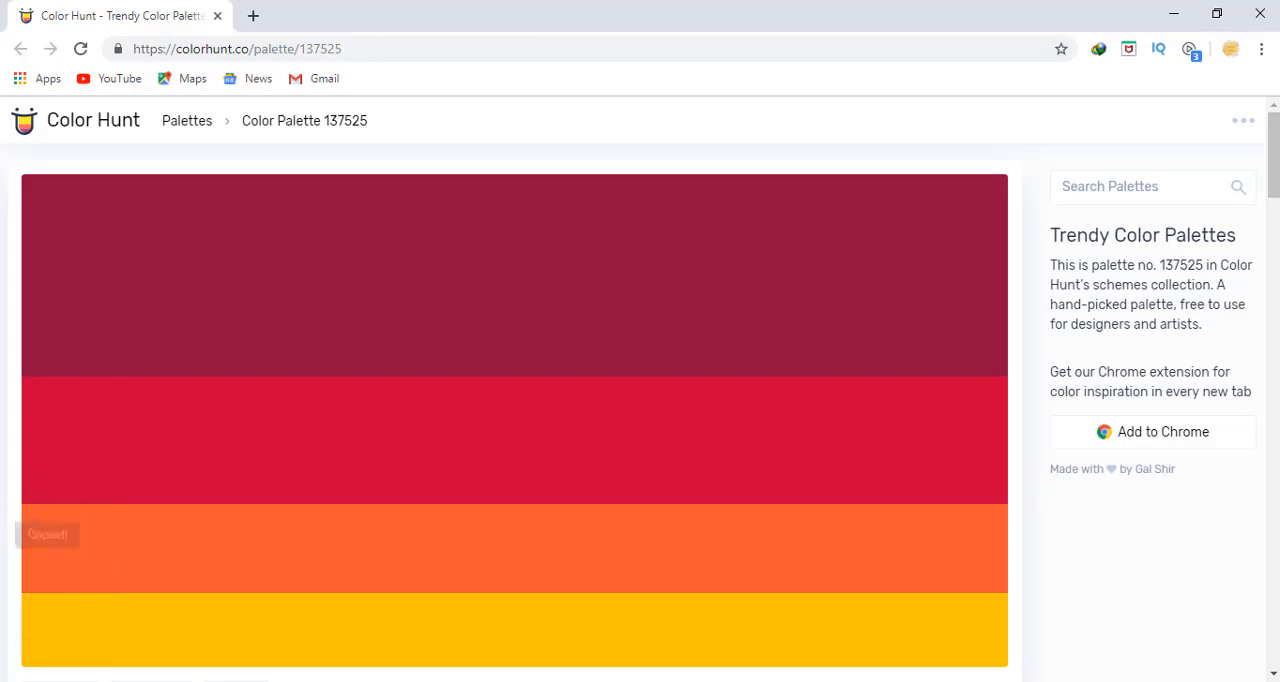
pyautogui.click(430, 680)
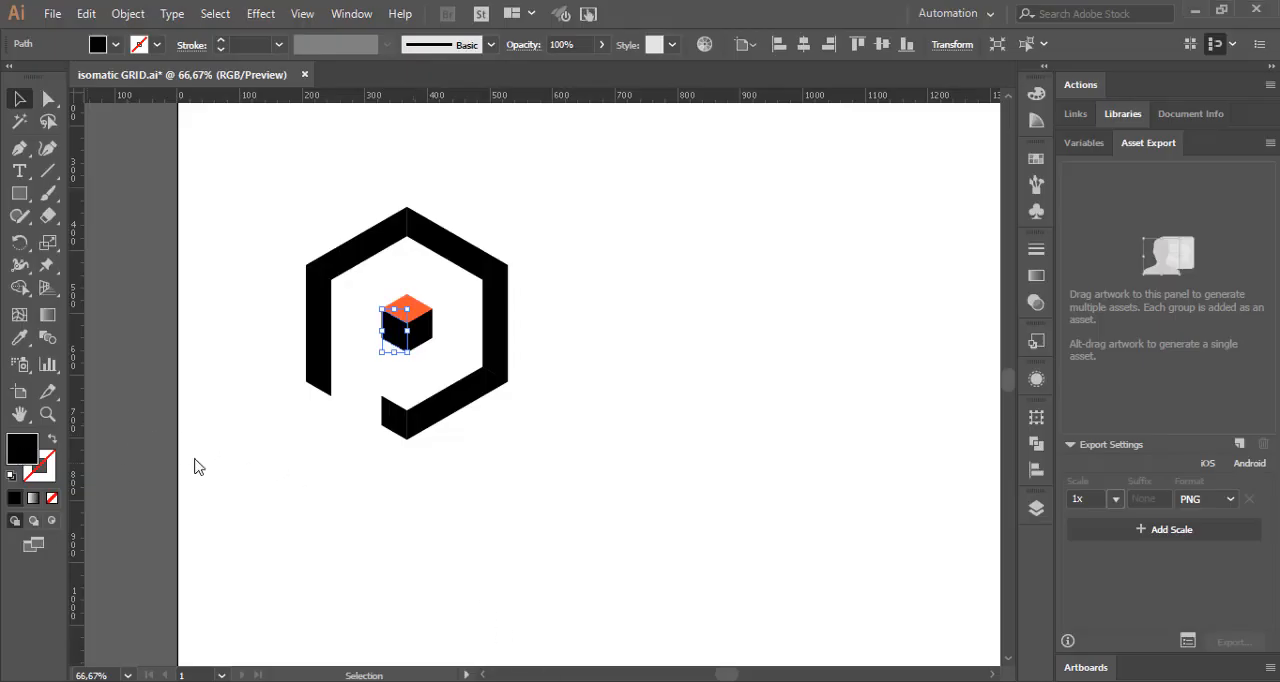
pyautogui.rightClick(1022, 500)
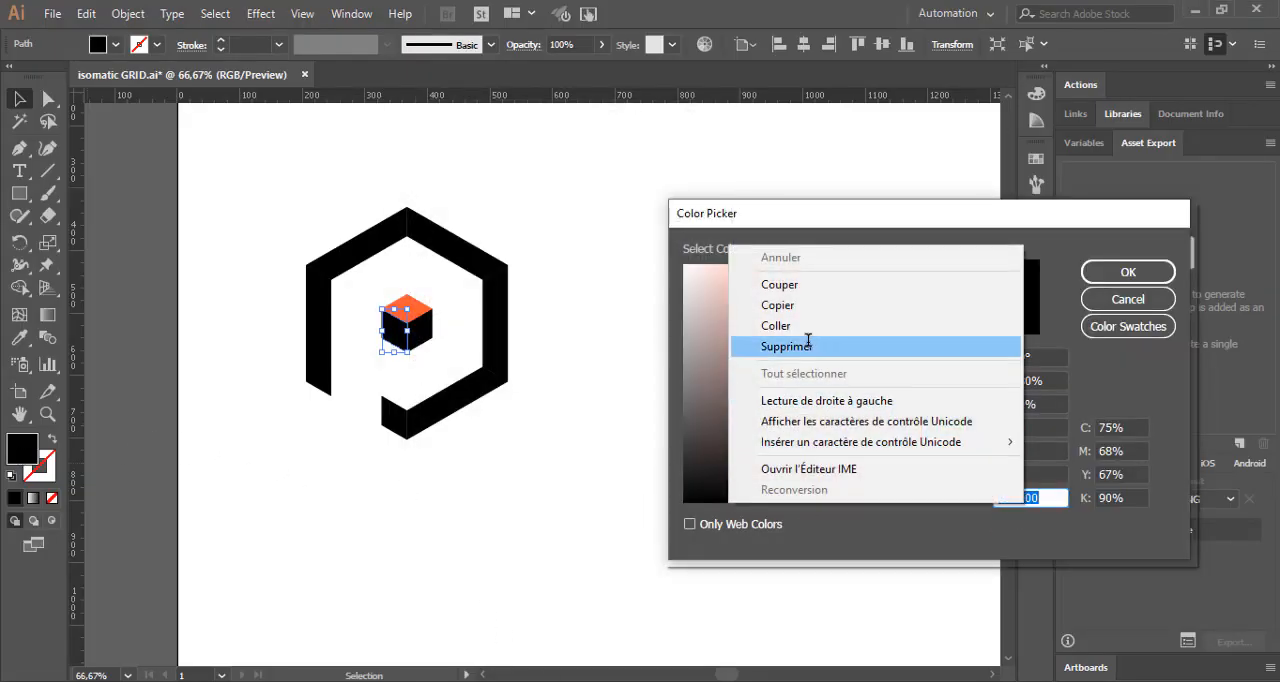
pyautogui.click(846, 342)
pyautogui.click(1097, 283)
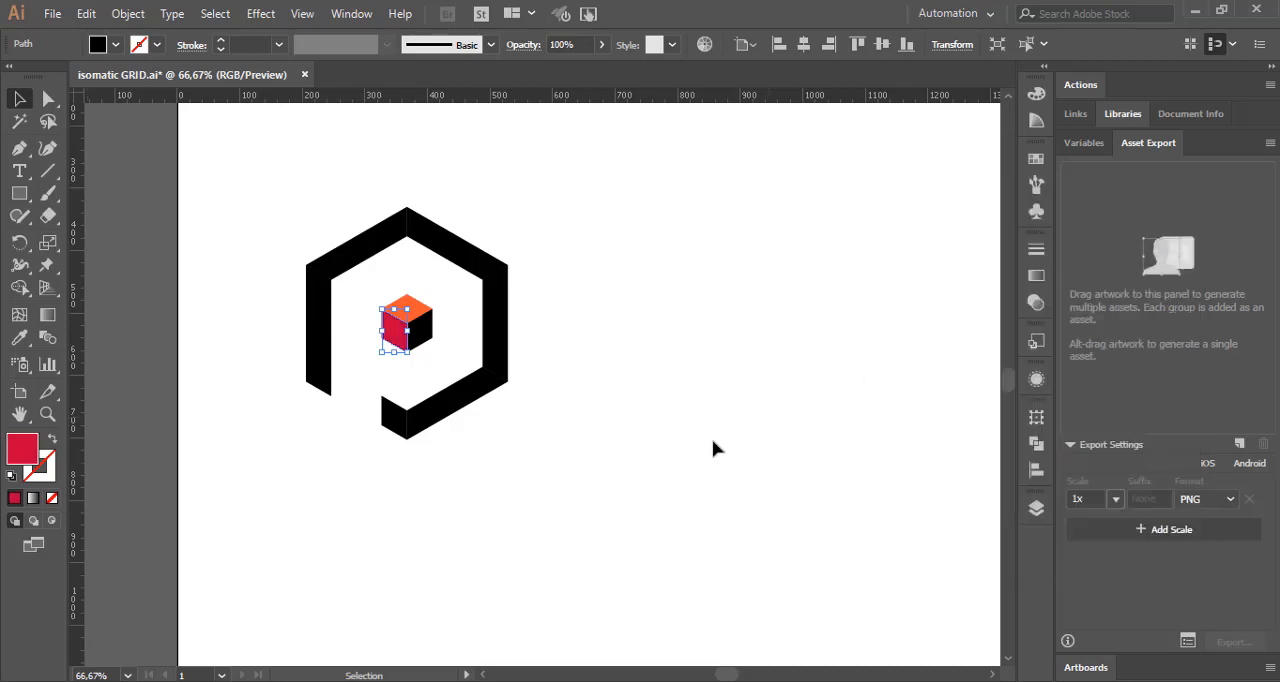
# Step: Fill the center cube's right face with the yellow #FFC300 copied from the Color Hunt palette and clear the selection
pyautogui.click(425, 331)
pyautogui.click(388, 681)
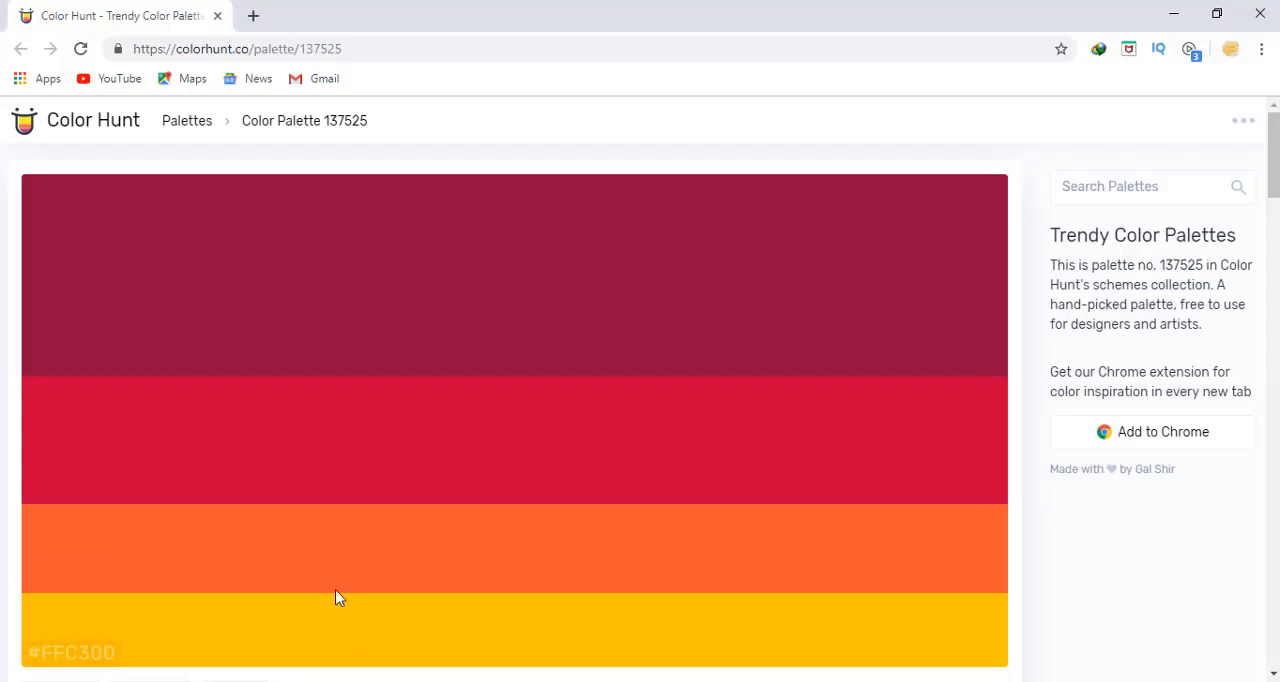
pyautogui.click(57, 655)
pyautogui.click(390, 681)
pyautogui.doubleClick(27, 458)
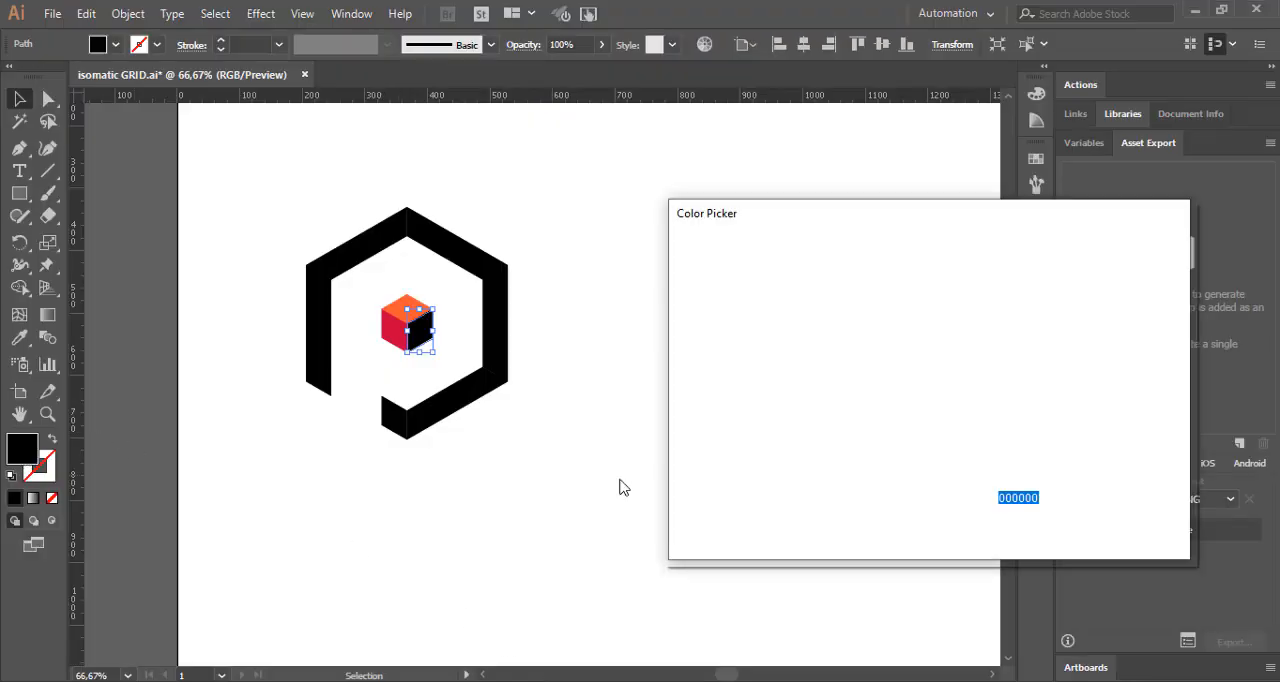
pyautogui.rightClick(1017, 497)
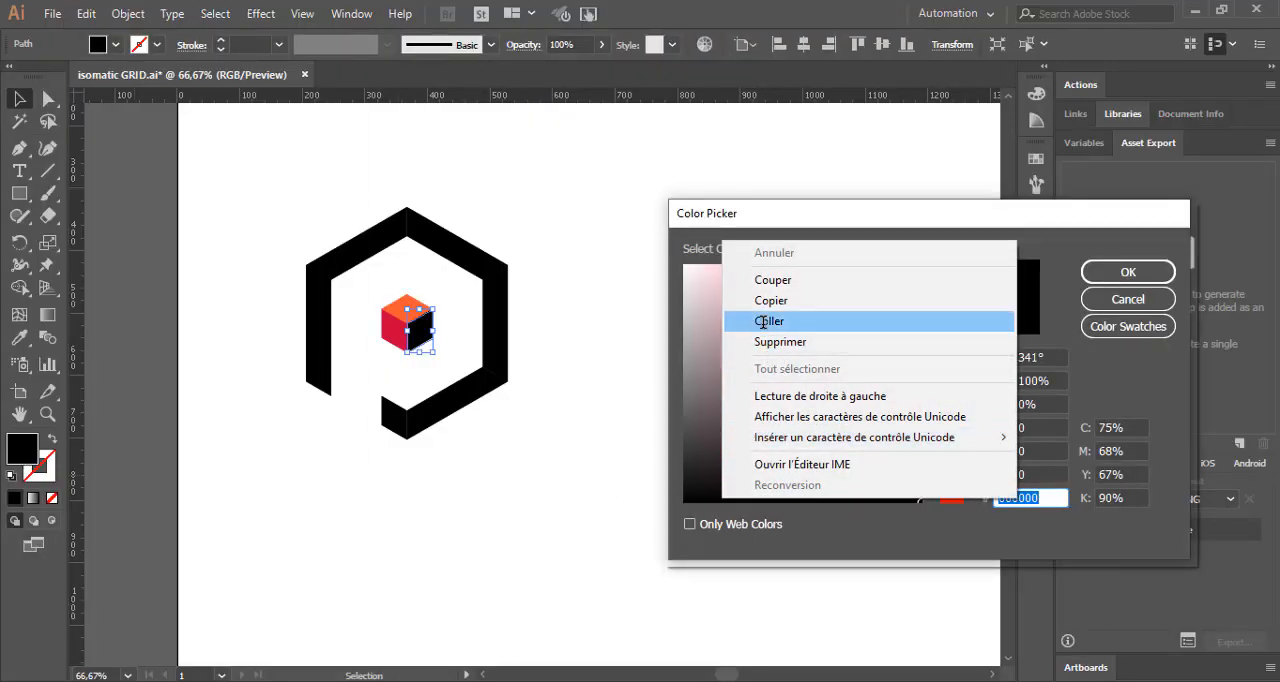
pyautogui.click(764, 318)
pyautogui.click(1086, 280)
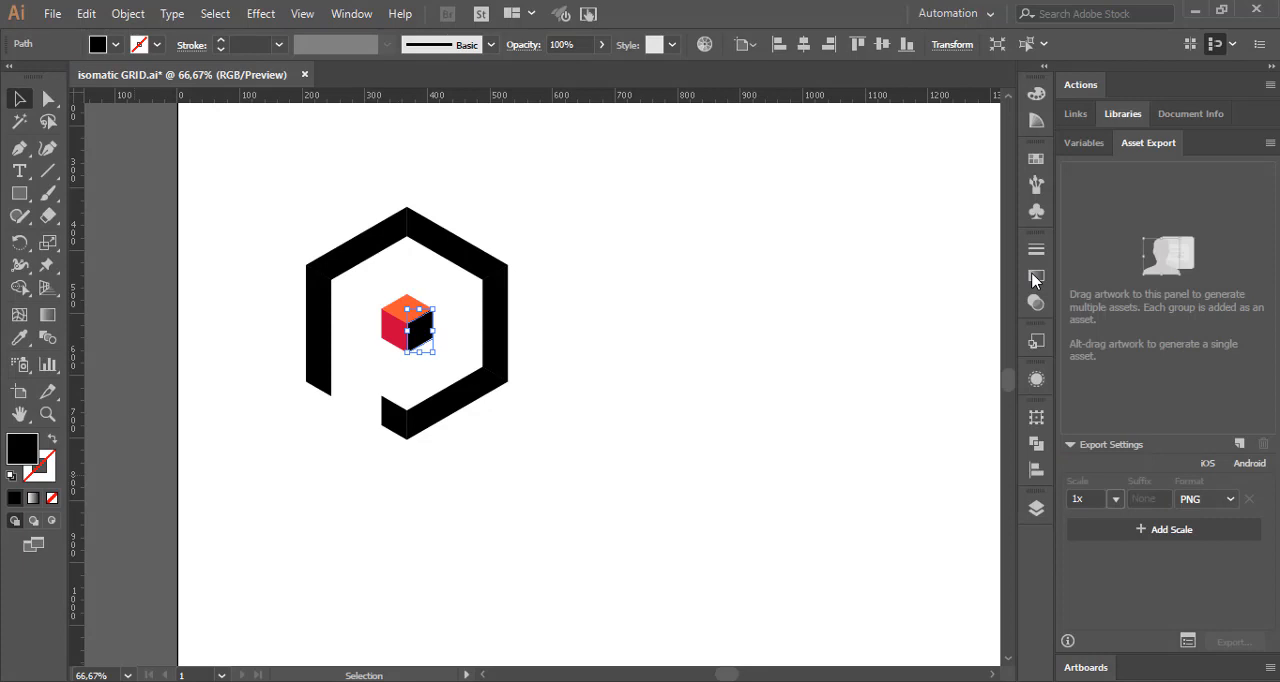
pyautogui.click(687, 313)
# Step: Fill the P's left vertical bar with a linear gradient and set its starting stop to the teal swatch
pyautogui.scroll(1, 679, 347)
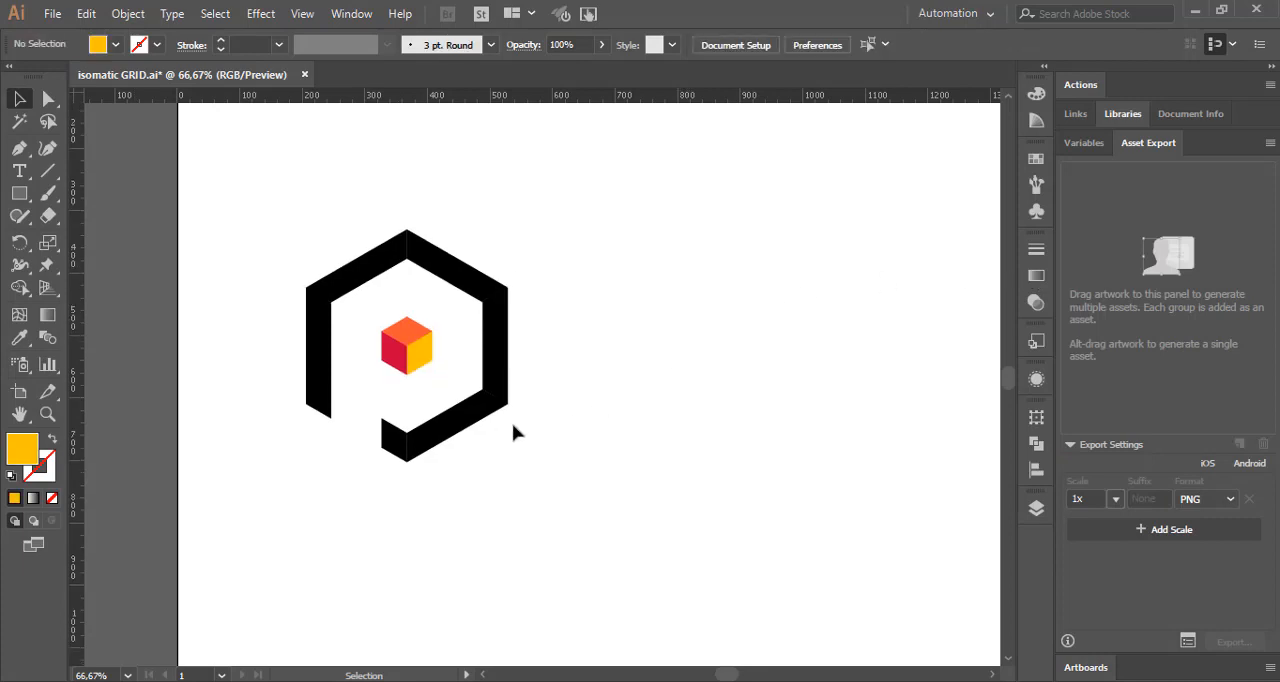
pyautogui.click(317, 380)
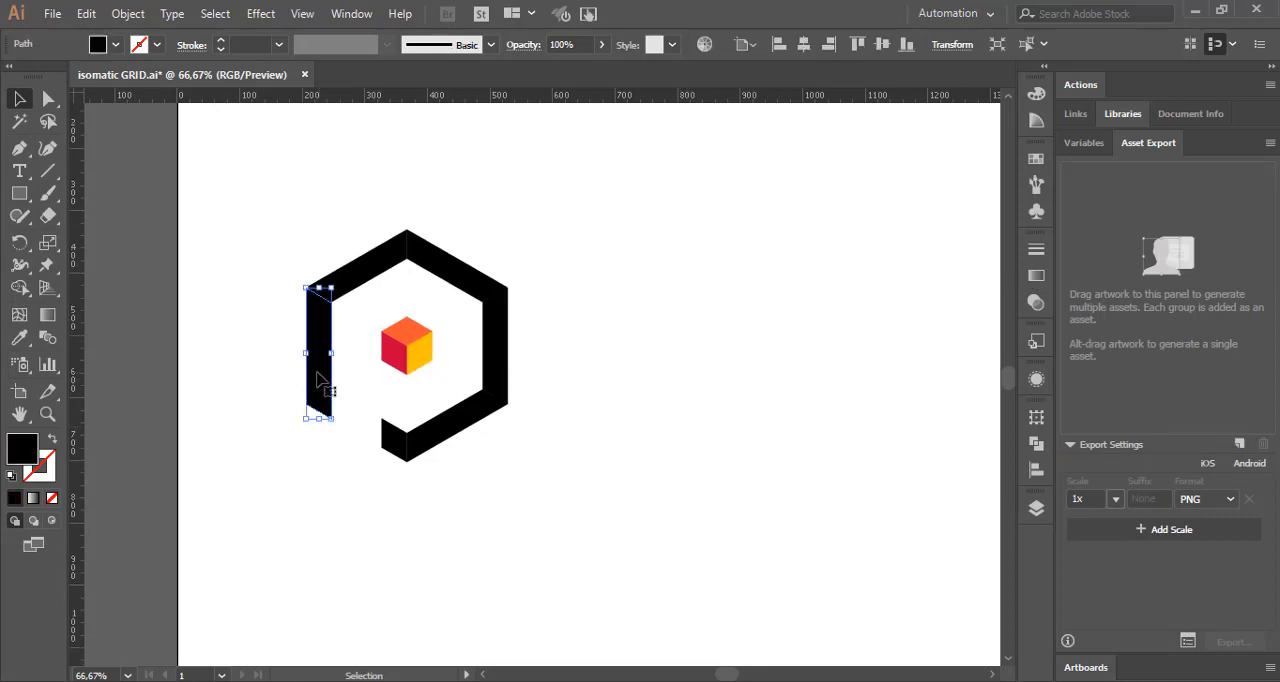
pyautogui.click(33, 497)
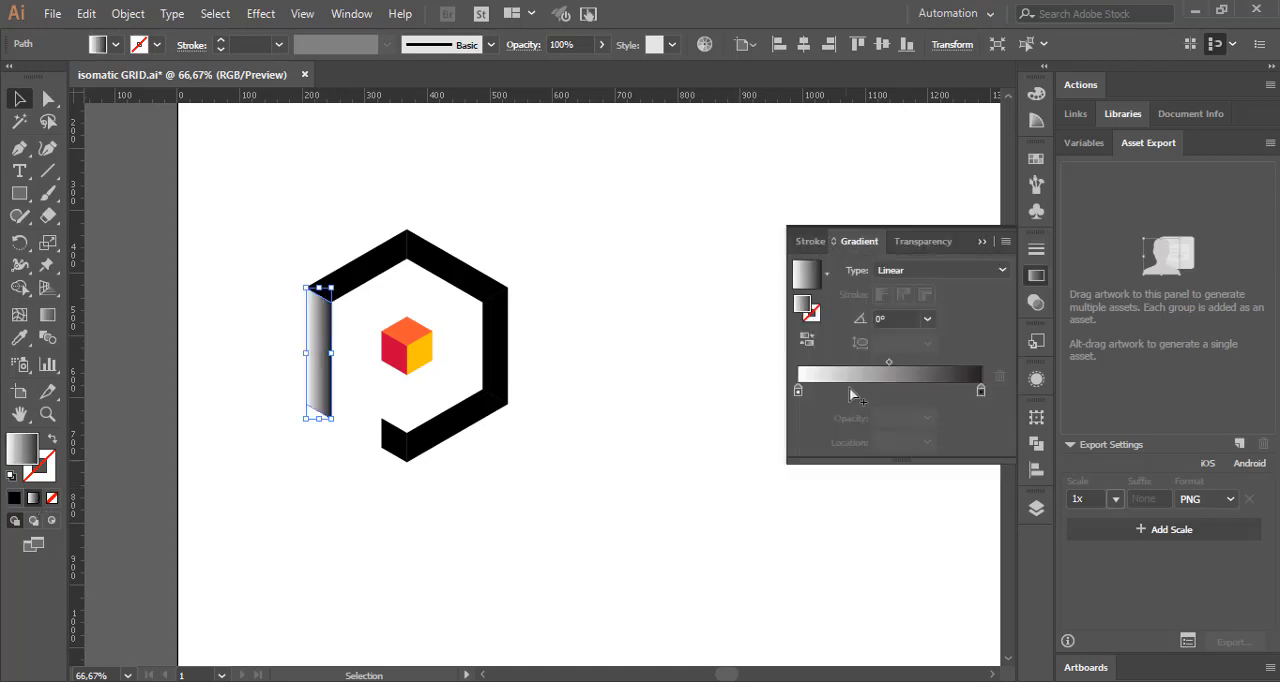
pyautogui.click(799, 392)
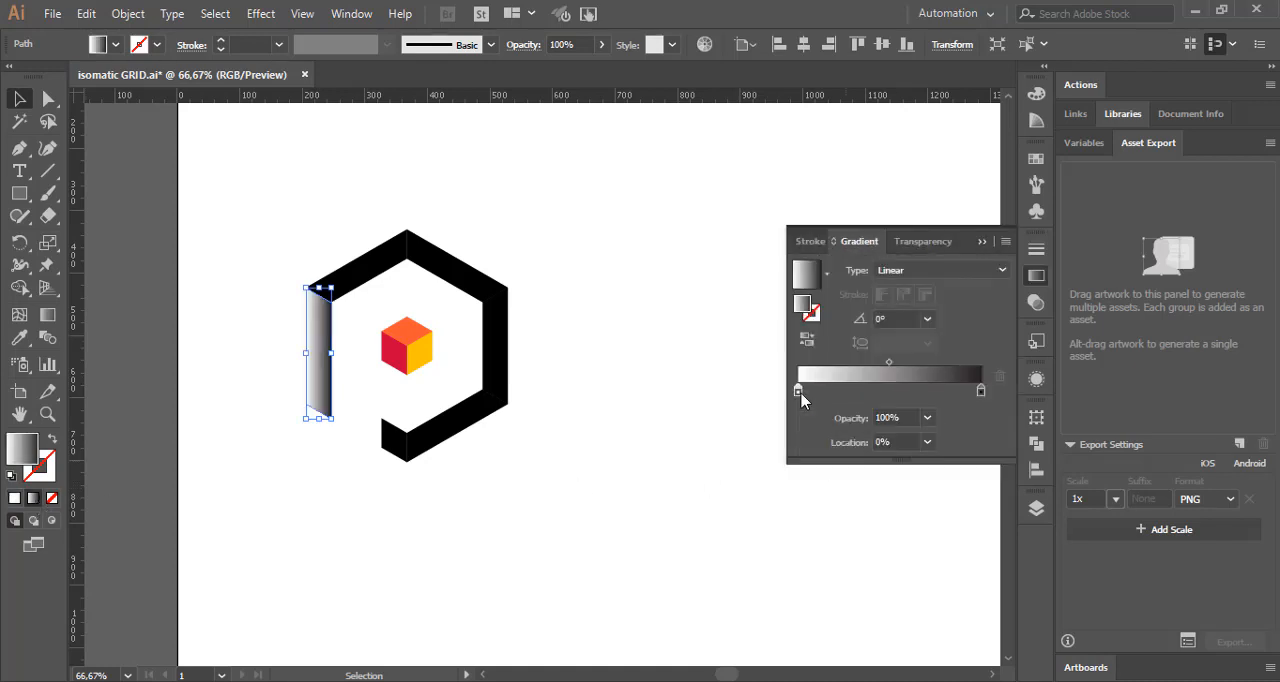
pyautogui.doubleClick(799, 391)
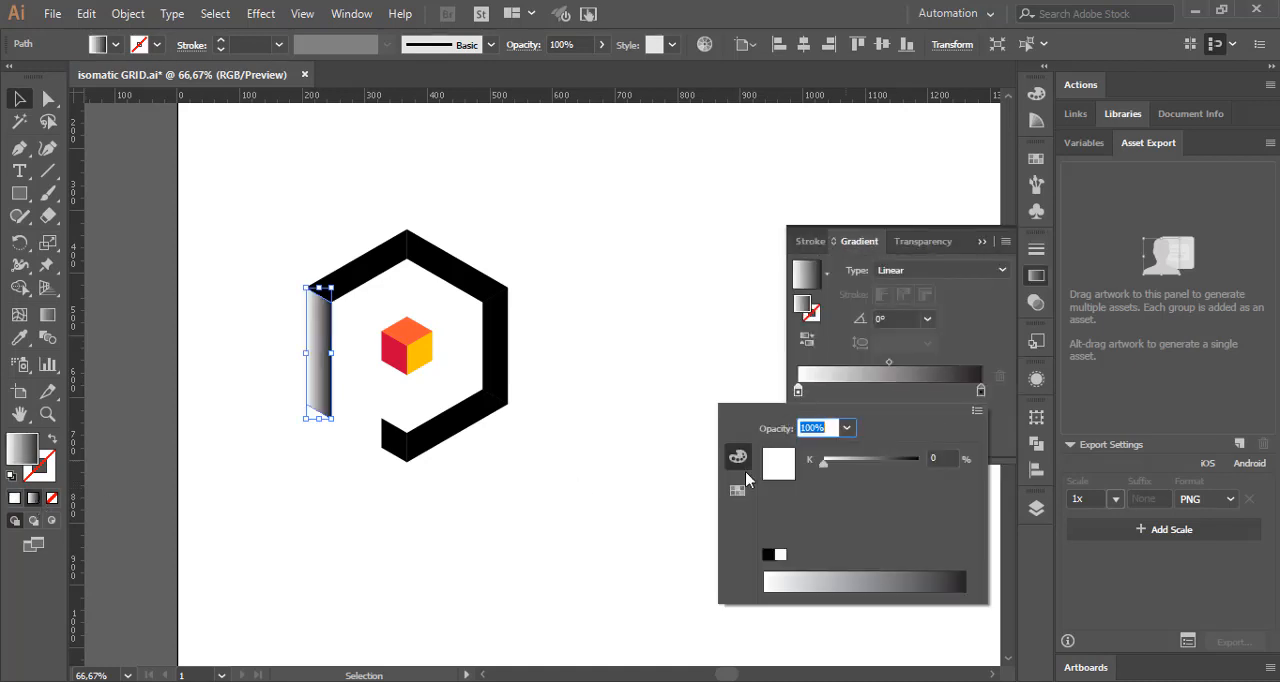
pyautogui.click(737, 490)
pyautogui.click(817, 462)
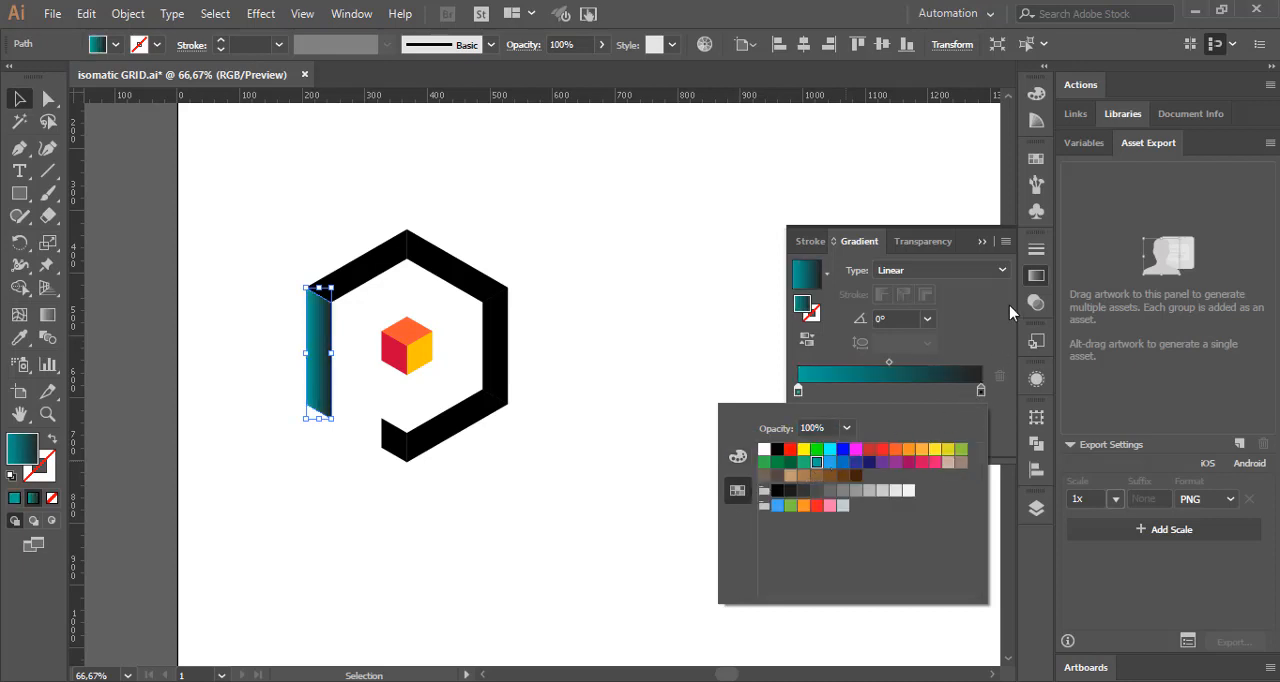
# Step: Show the starting gradient stop's RGB color values, and copy the dark maroon hex code 900c3f from the Color Hunt palette in the browser
pyautogui.click(1040, 280)
pyautogui.click(1040, 280)
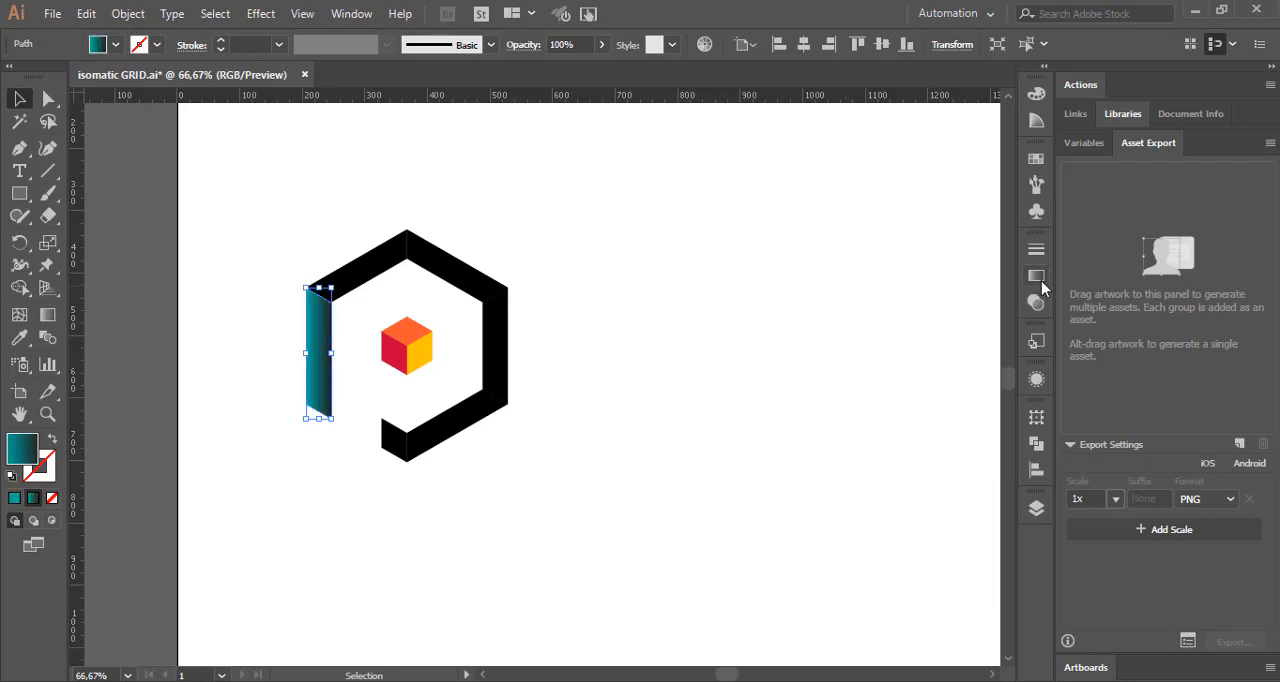
pyautogui.click(1040, 280)
pyautogui.doubleClick(797, 391)
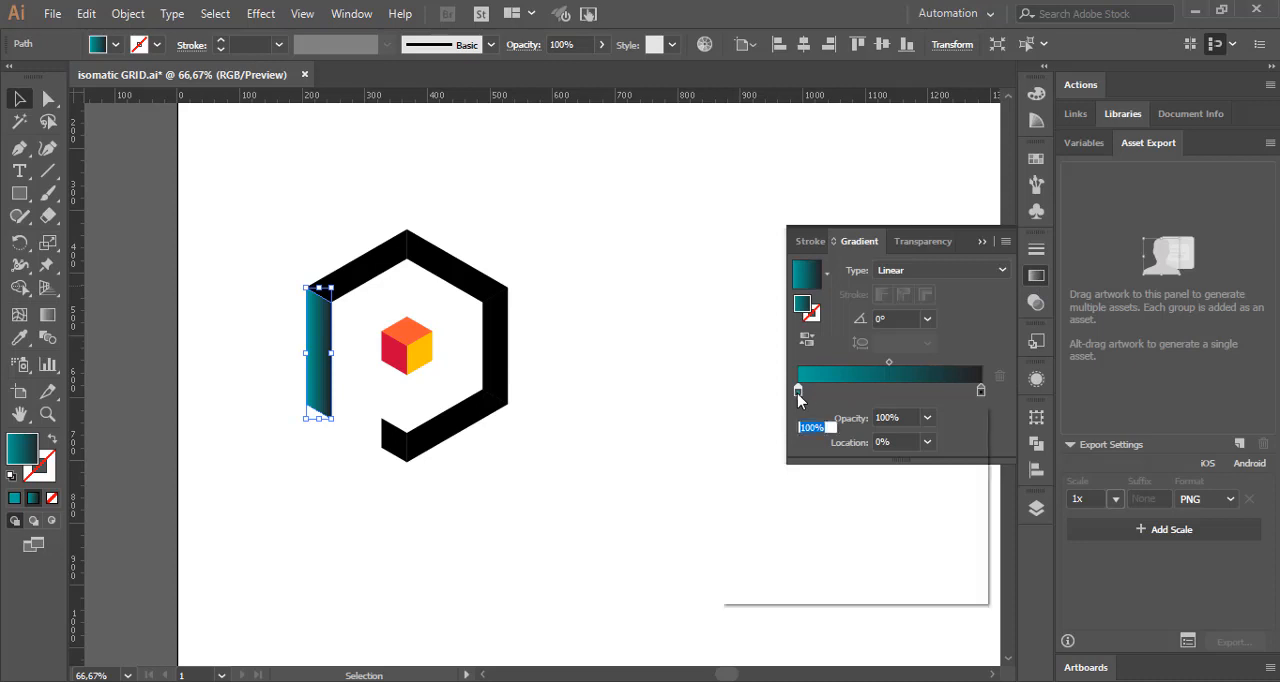
pyautogui.click(750, 455)
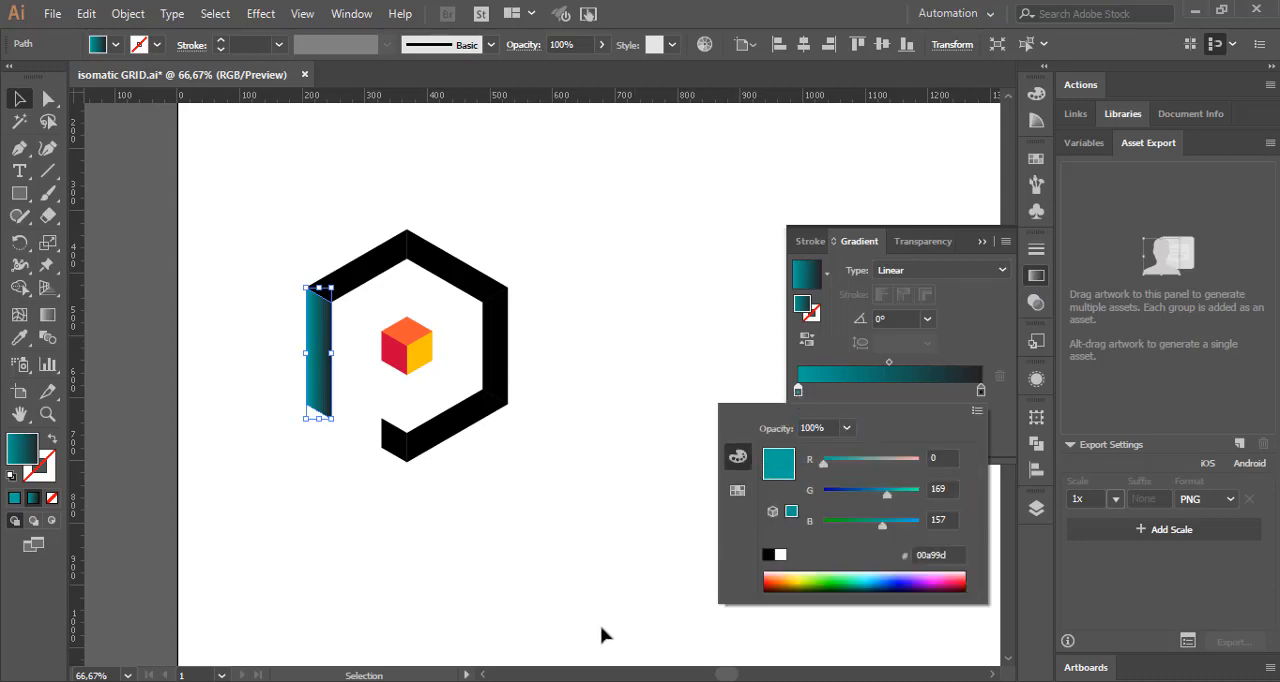
pyautogui.hotkey('alt', 'Tab')
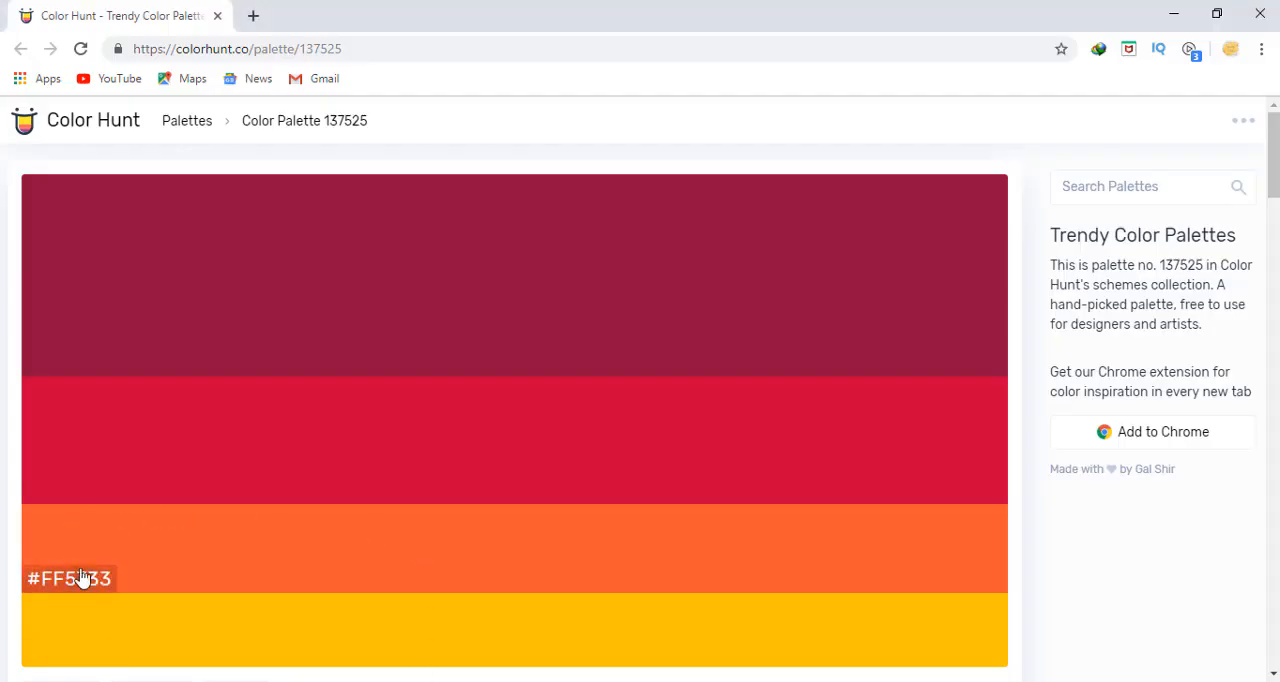
pyautogui.click(70, 364)
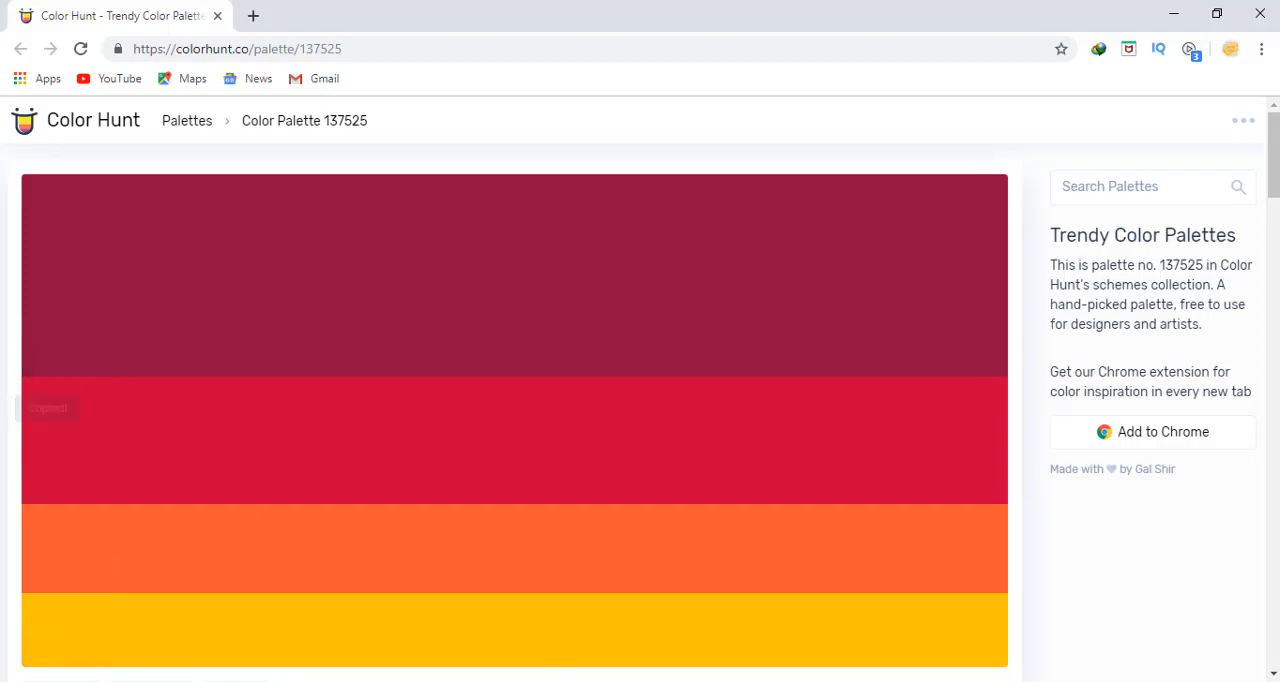
pyautogui.hotkey('alt', 'Tab')
pyautogui.doubleClick(801, 390)
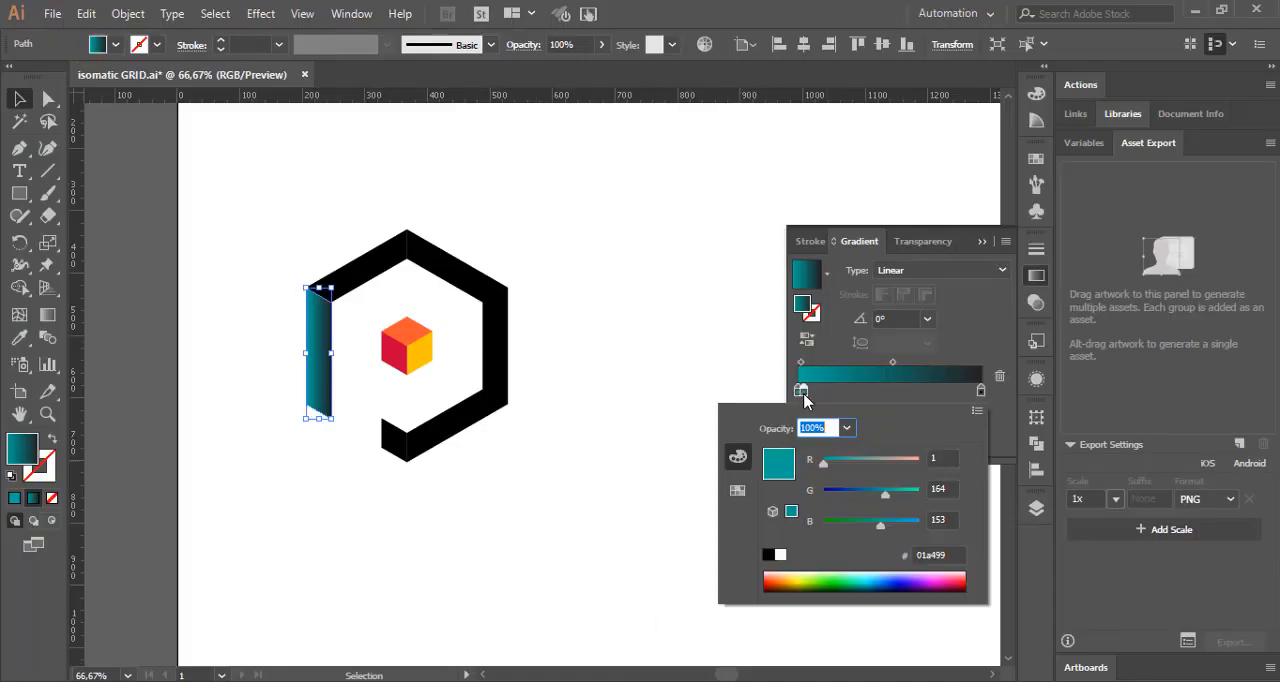
pyautogui.click(858, 396)
pyautogui.moveTo(804, 391); pyautogui.dragTo(804, 415)
pyautogui.click(798, 392)
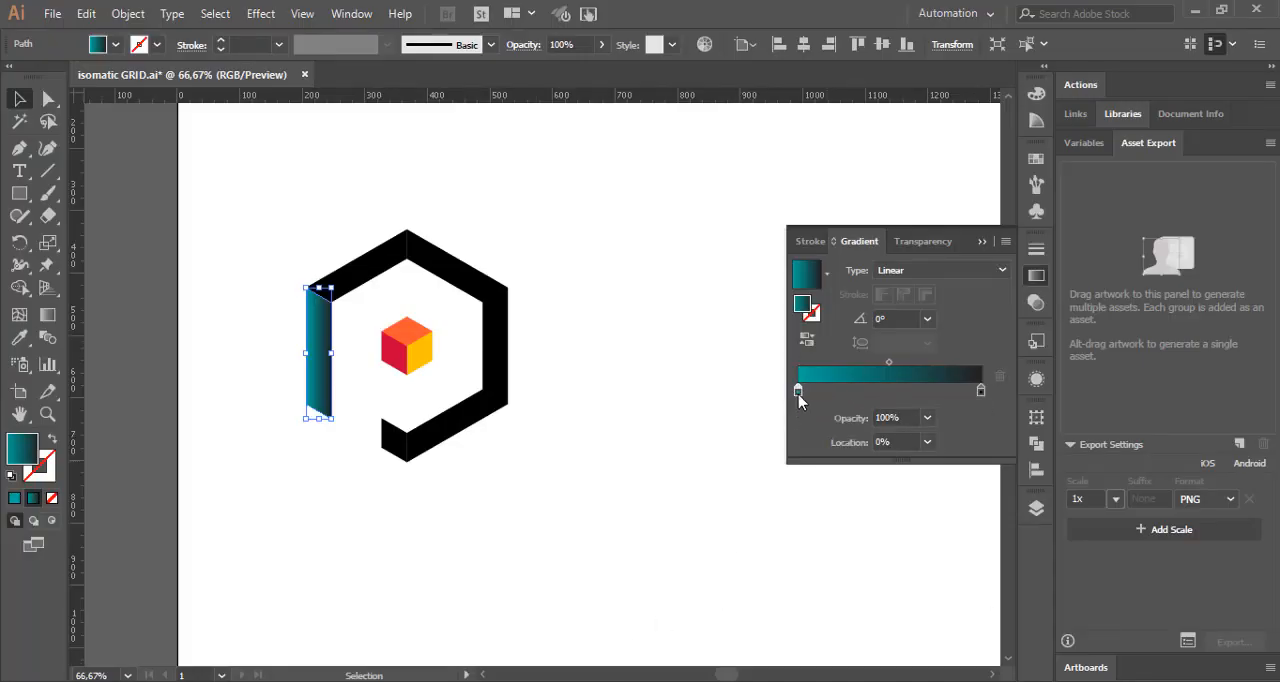
# Step: Set the starting gradient stop of the left vertical bar to hex 900c3f
pyautogui.doubleClick(798, 392)
pyautogui.click(950, 555)
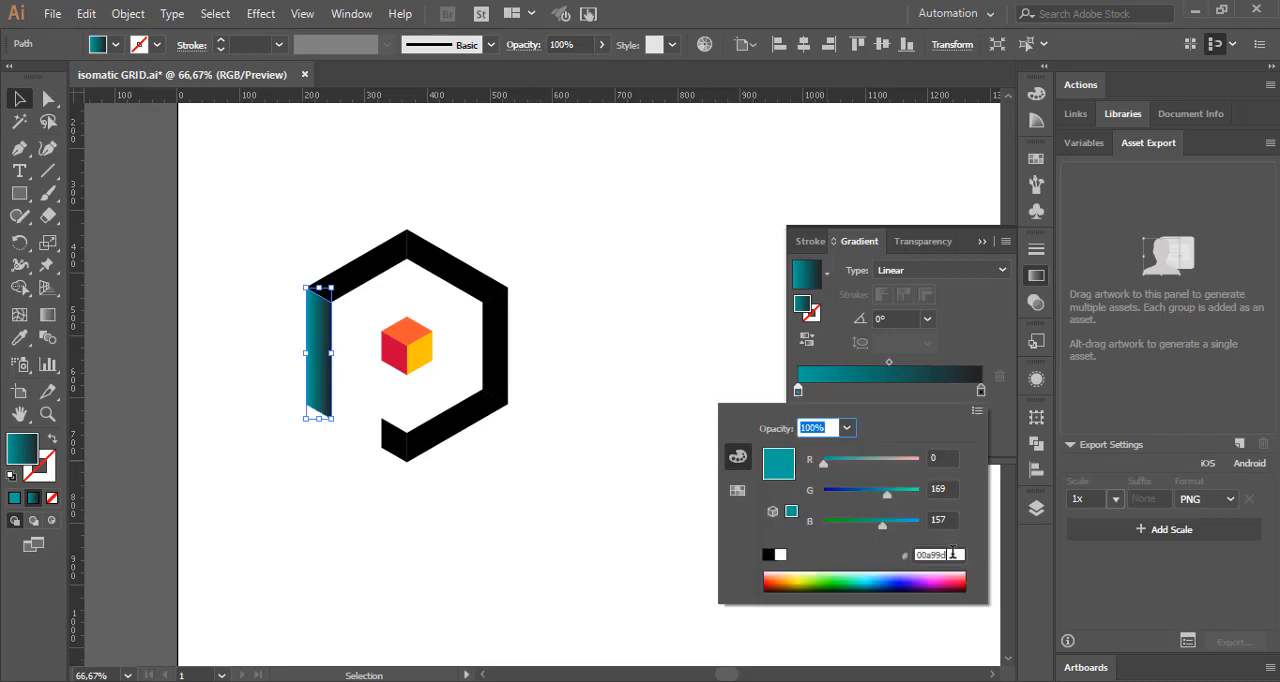
pyautogui.hotkey('ctrl', 'v')
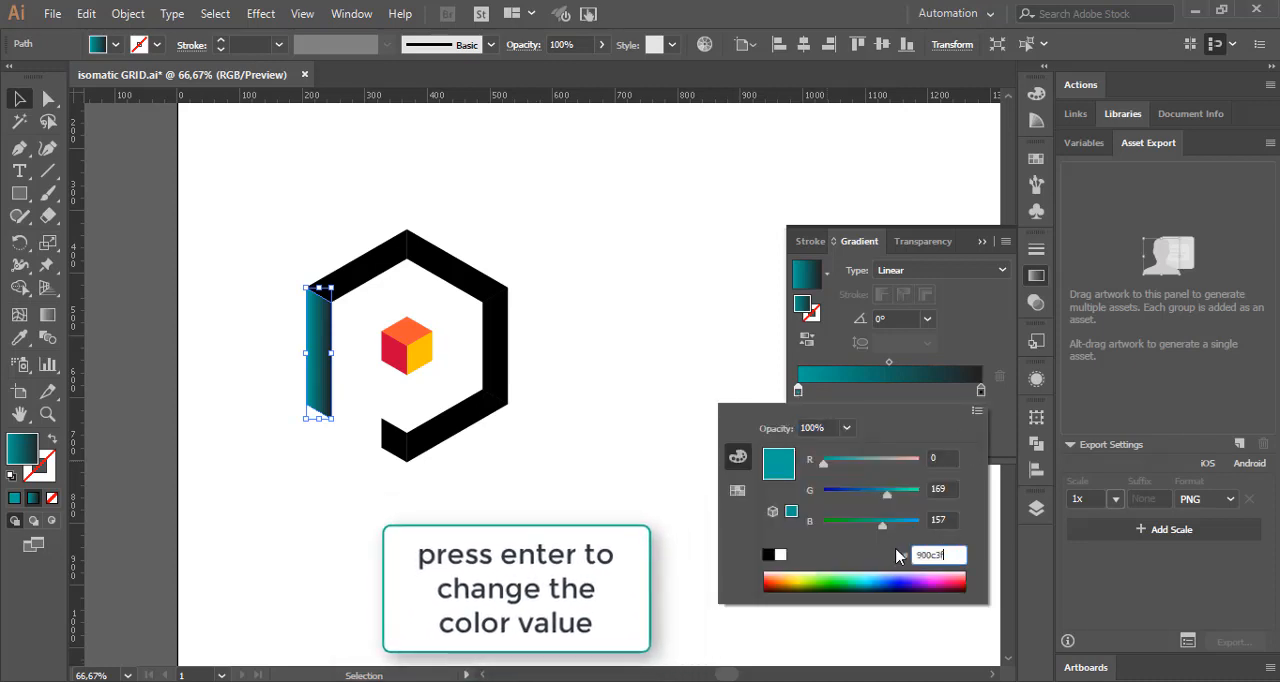
pyautogui.press('Return')
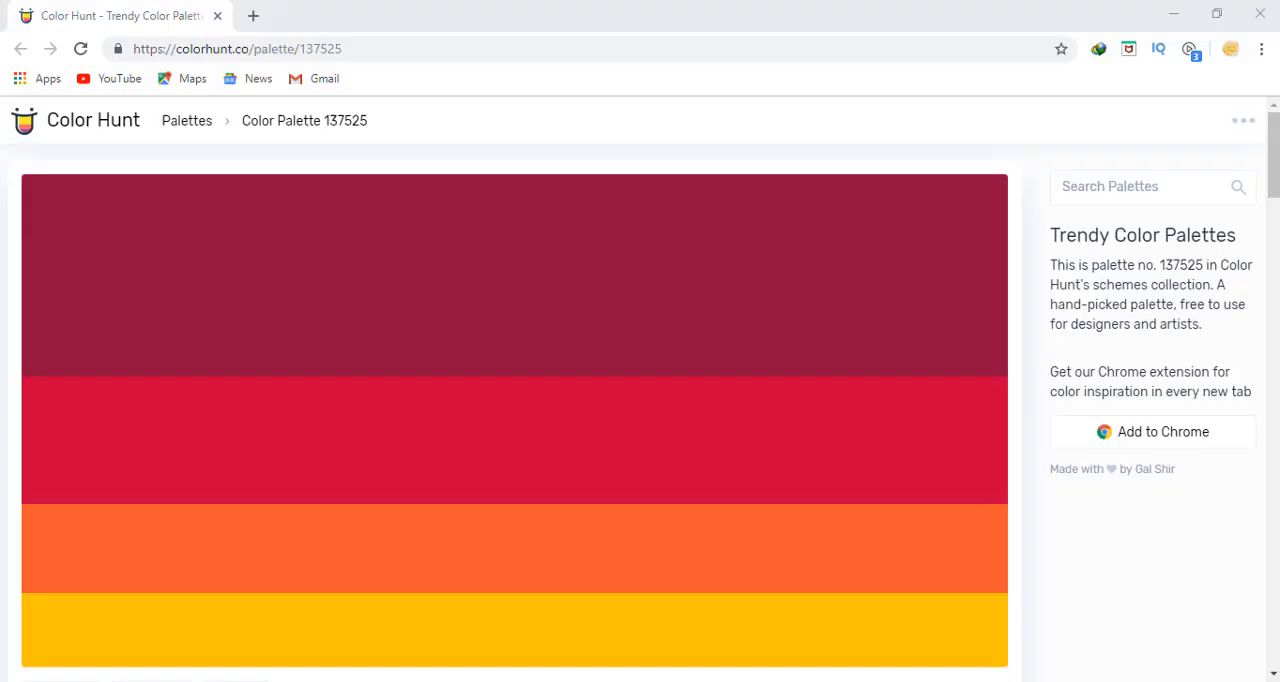
# Step: Copy the red hex code C70039 from the Color Hunt palette and set the left vertical bar's ending gradient stop to a light brown swatch
pyautogui.click(63, 492)
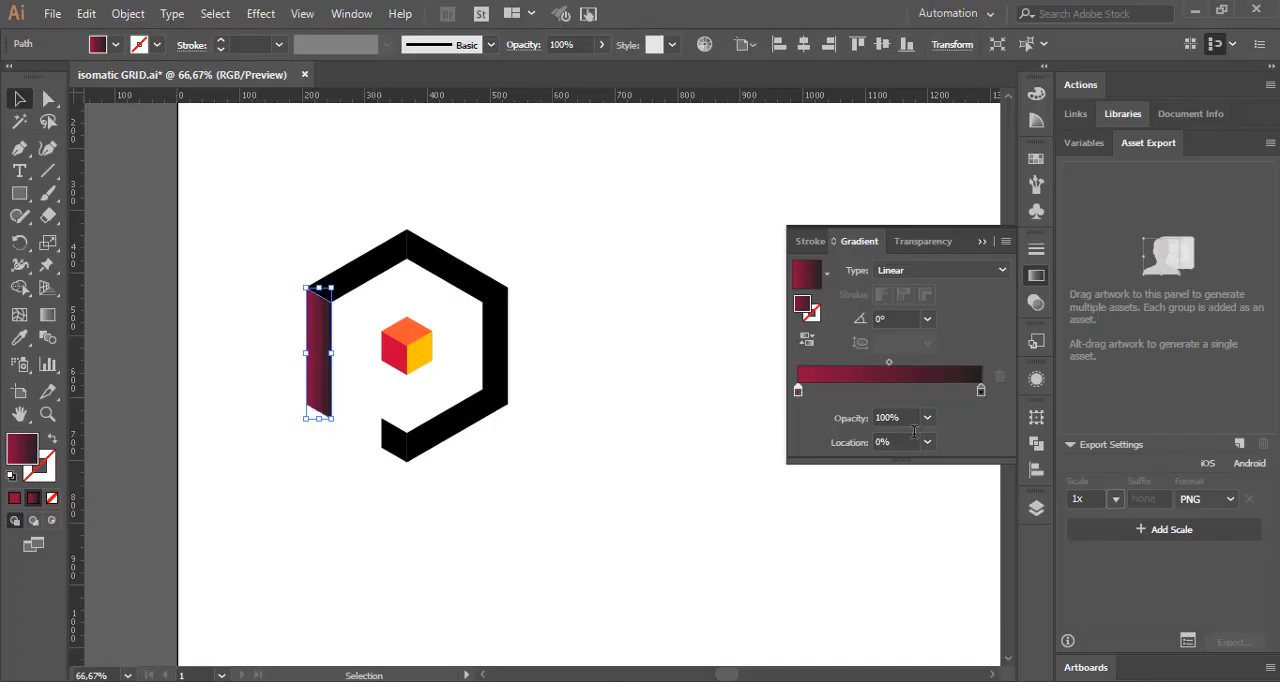
pyautogui.click(980, 390)
pyautogui.doubleClick(981, 391)
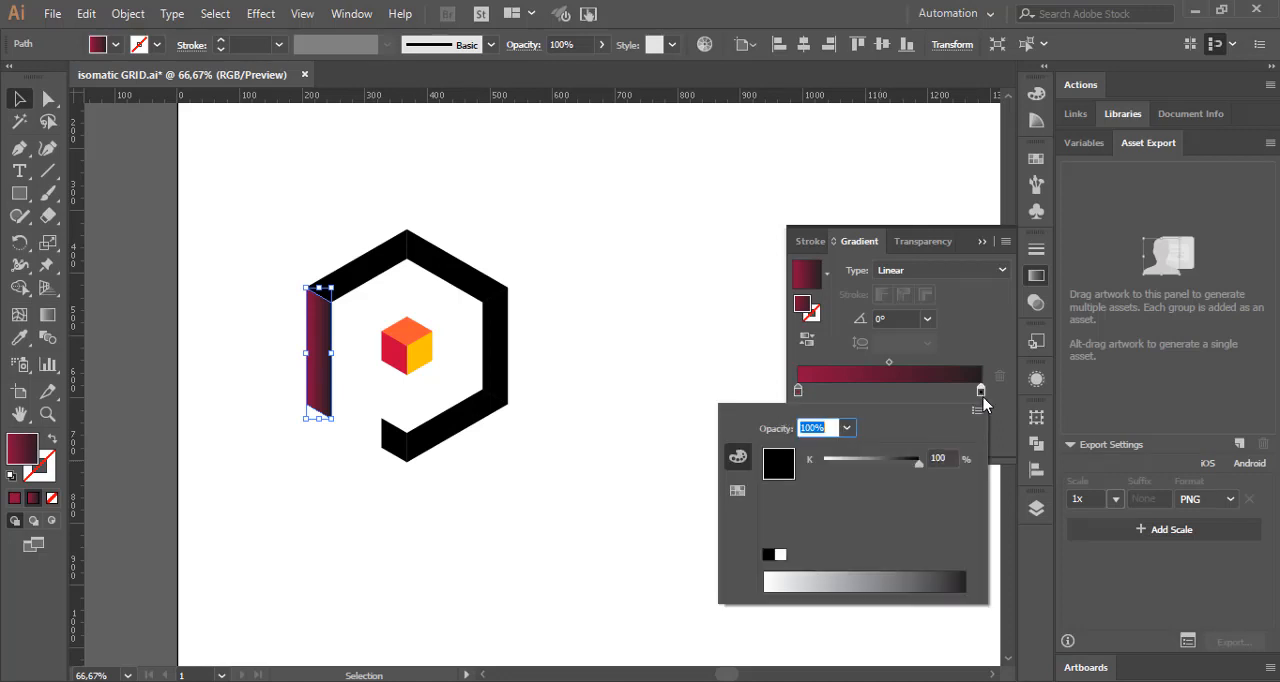
pyautogui.click(737, 491)
pyautogui.click(805, 477)
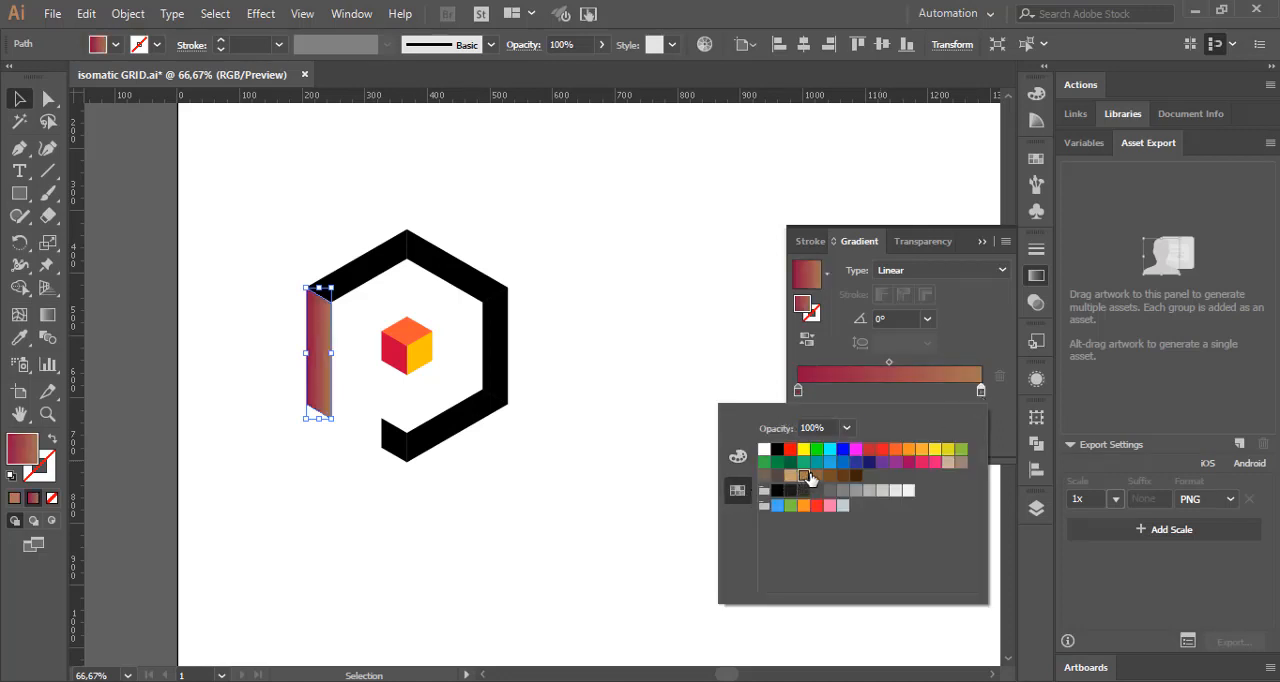
# Step: Set the ending gradient stop of the left vertical bar to hex c70039
pyautogui.click(981, 393)
pyautogui.doubleClick(981, 391)
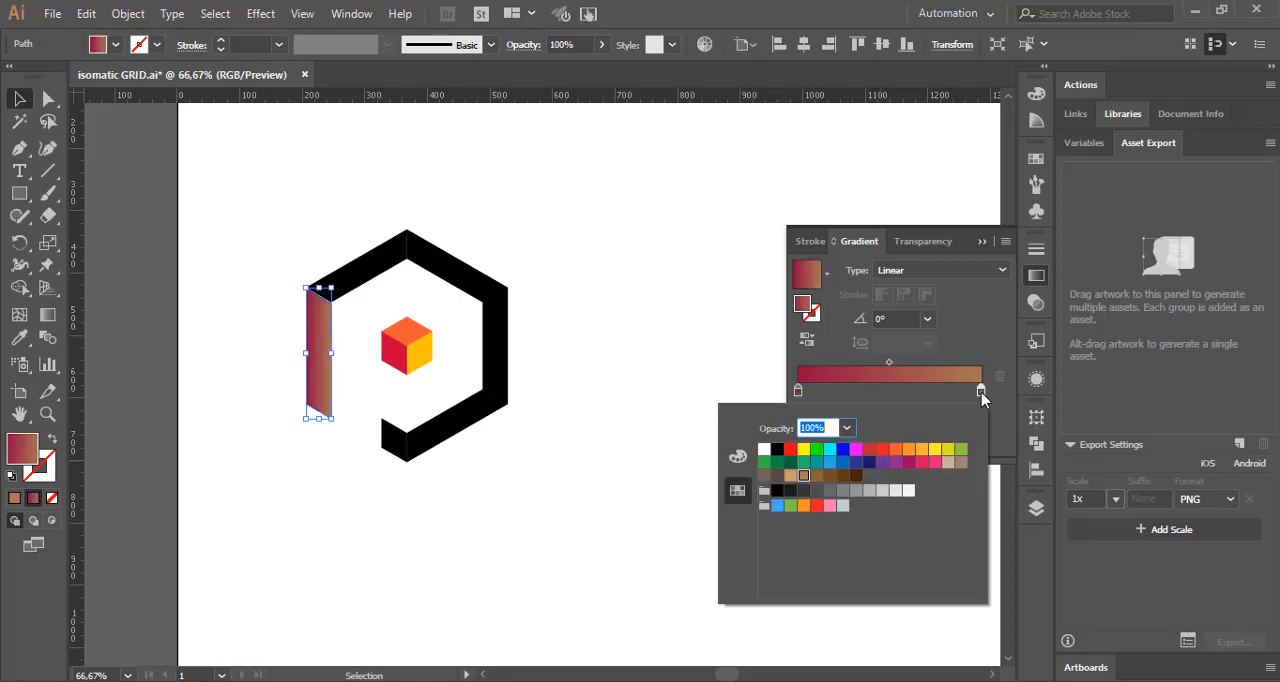
pyautogui.click(737, 456)
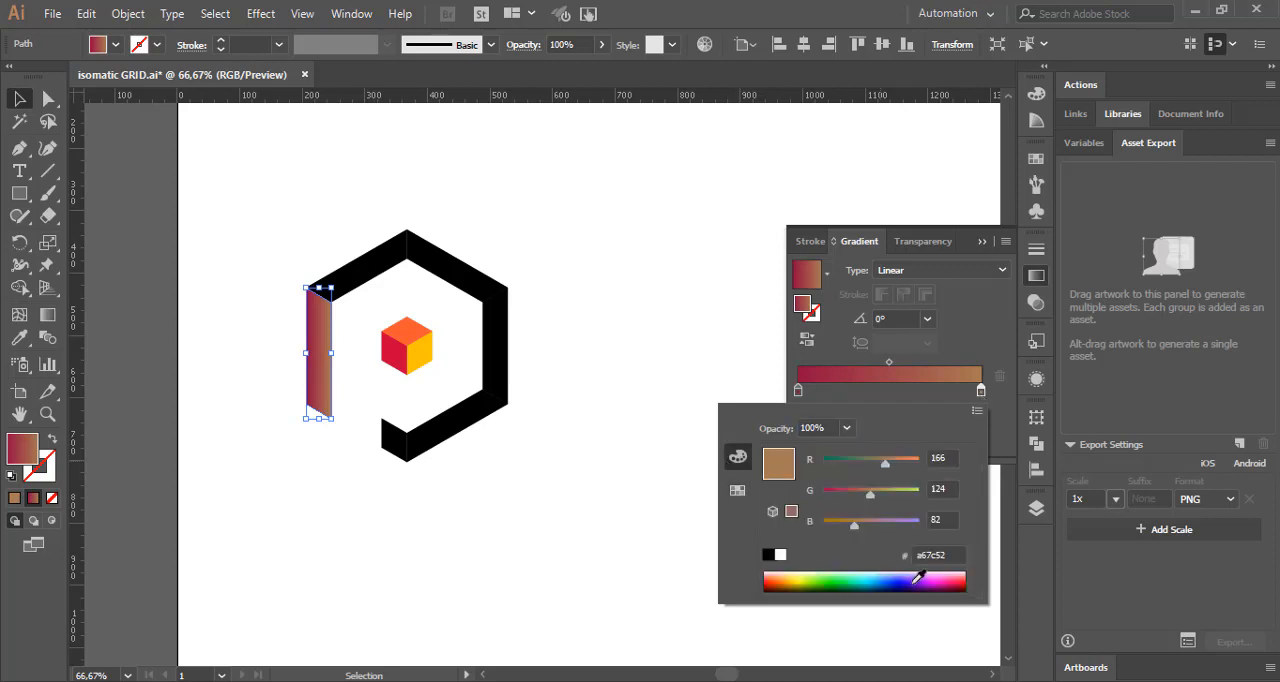
pyautogui.doubleClick(958, 557)
pyautogui.hotkey('ctrl', 'v')
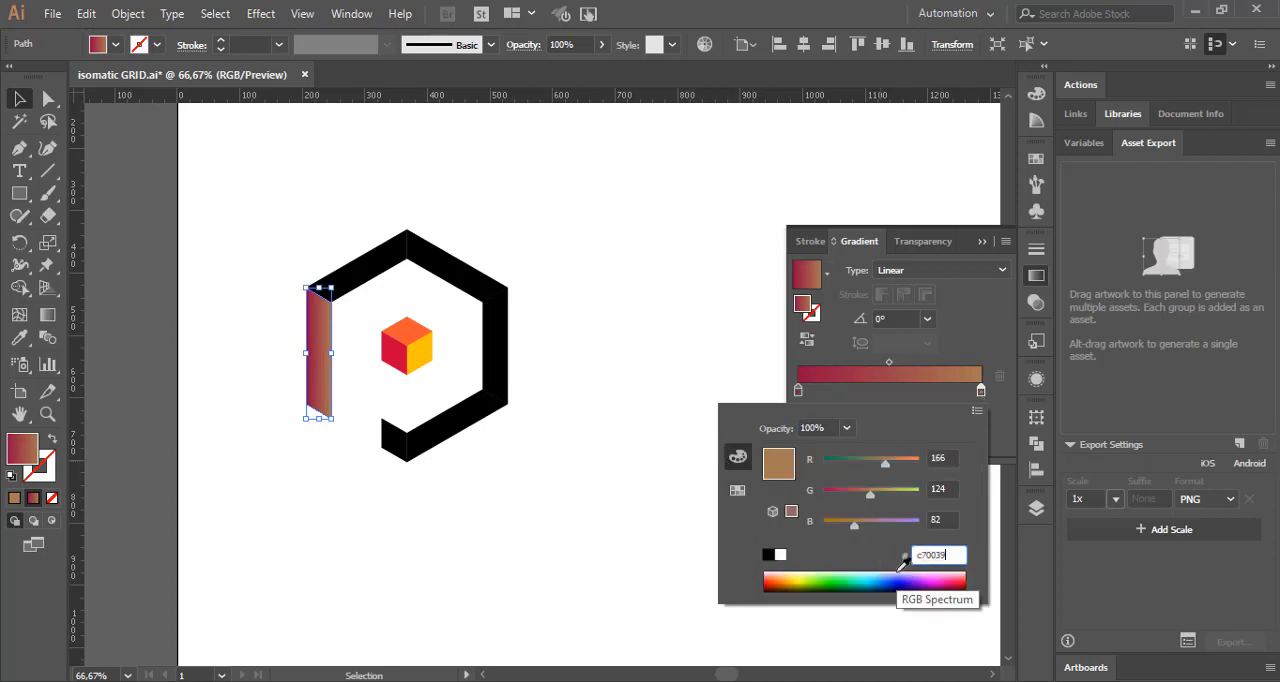
pyautogui.press('Return')
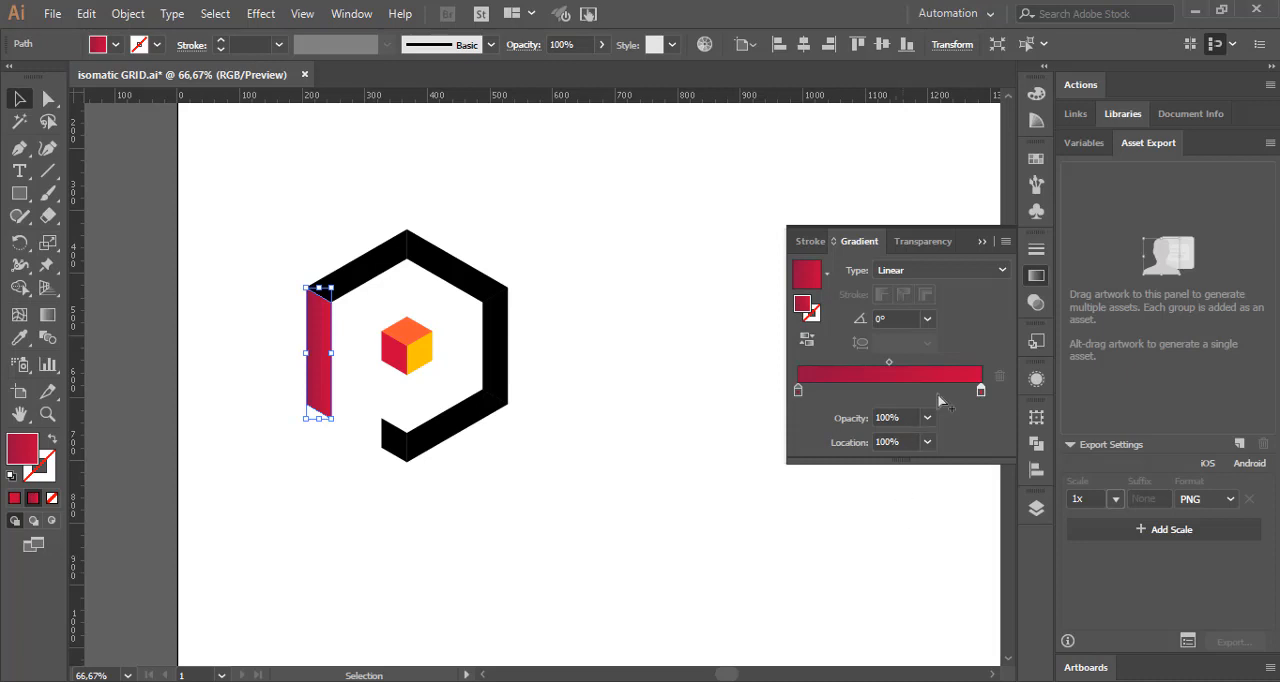
# Step: Set the left bar's gradient angle to 90° and its ending stop location to 81%, and clear the selection
pyautogui.click(927, 318)
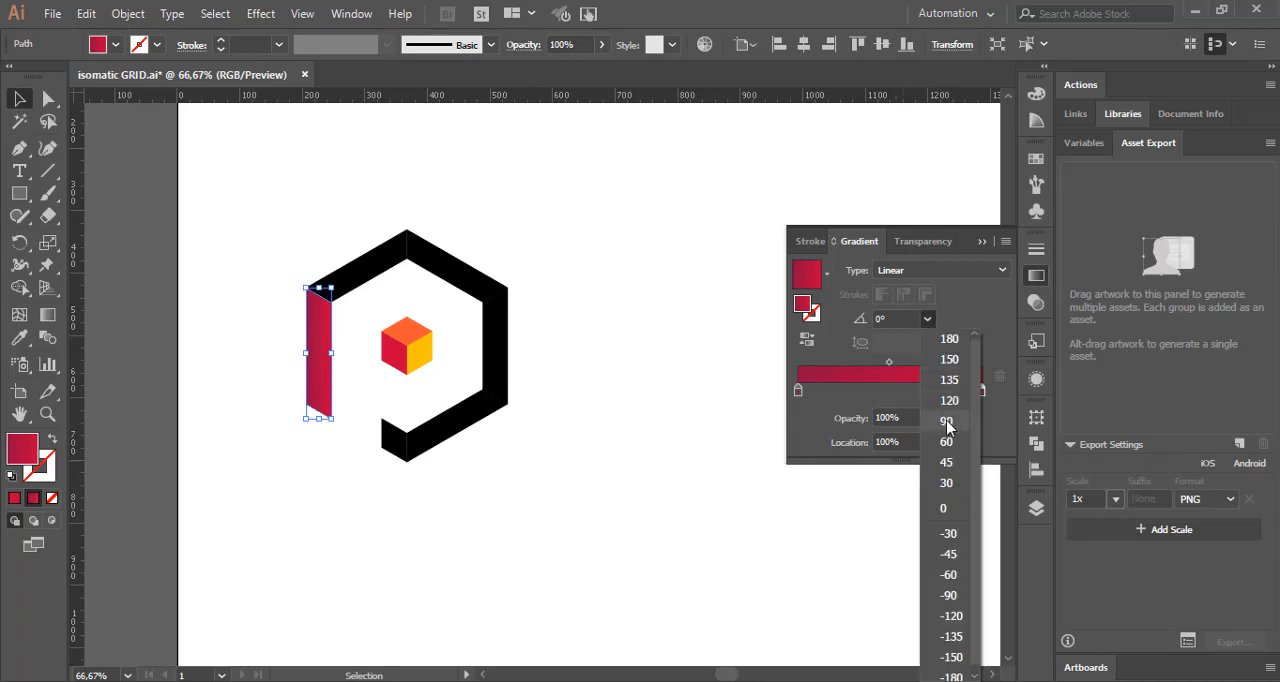
pyautogui.click(940, 420)
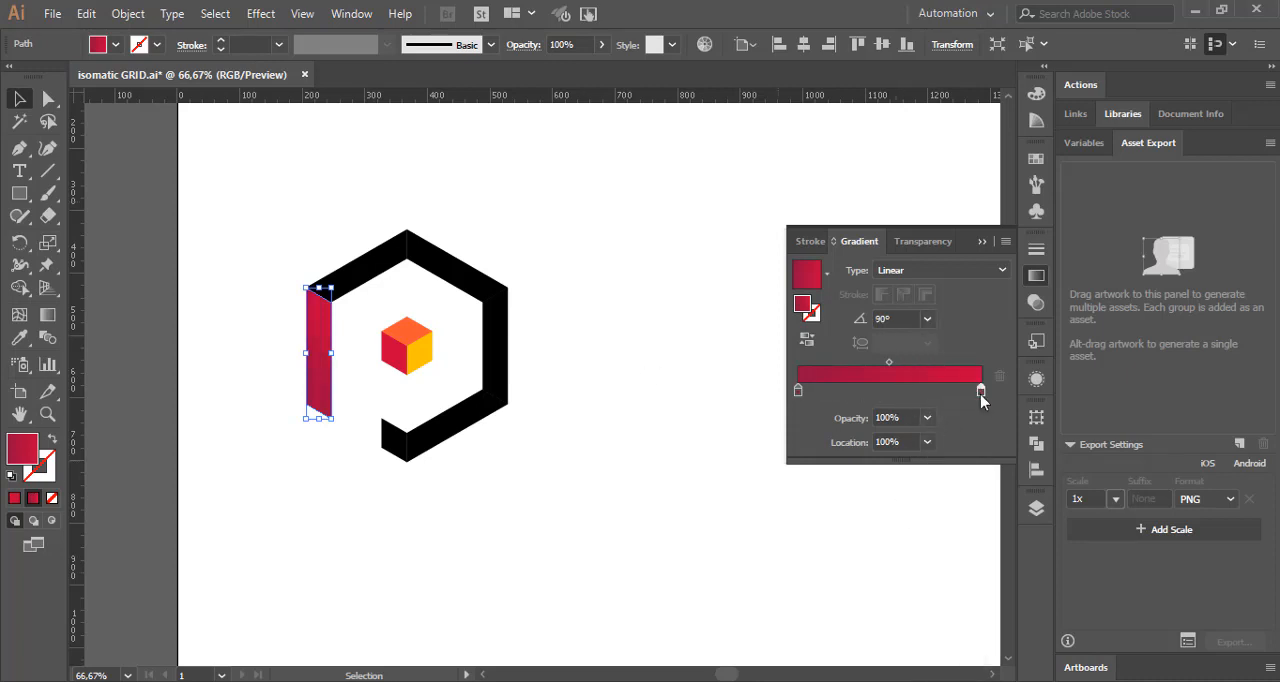
pyautogui.moveTo(981, 391); pyautogui.dragTo(958, 401)
pyautogui.click(900, 441)
pyautogui.write('84')
pyautogui.press('Return')
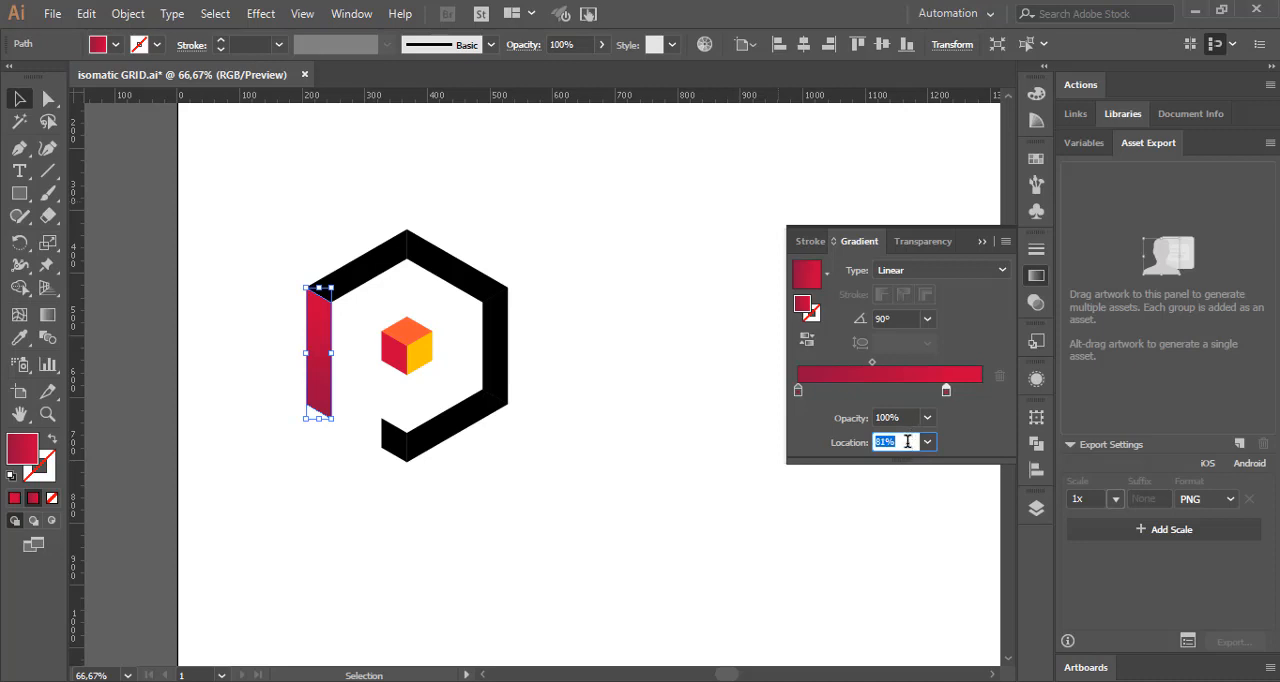
pyautogui.click(1037, 277)
pyautogui.click(760, 354)
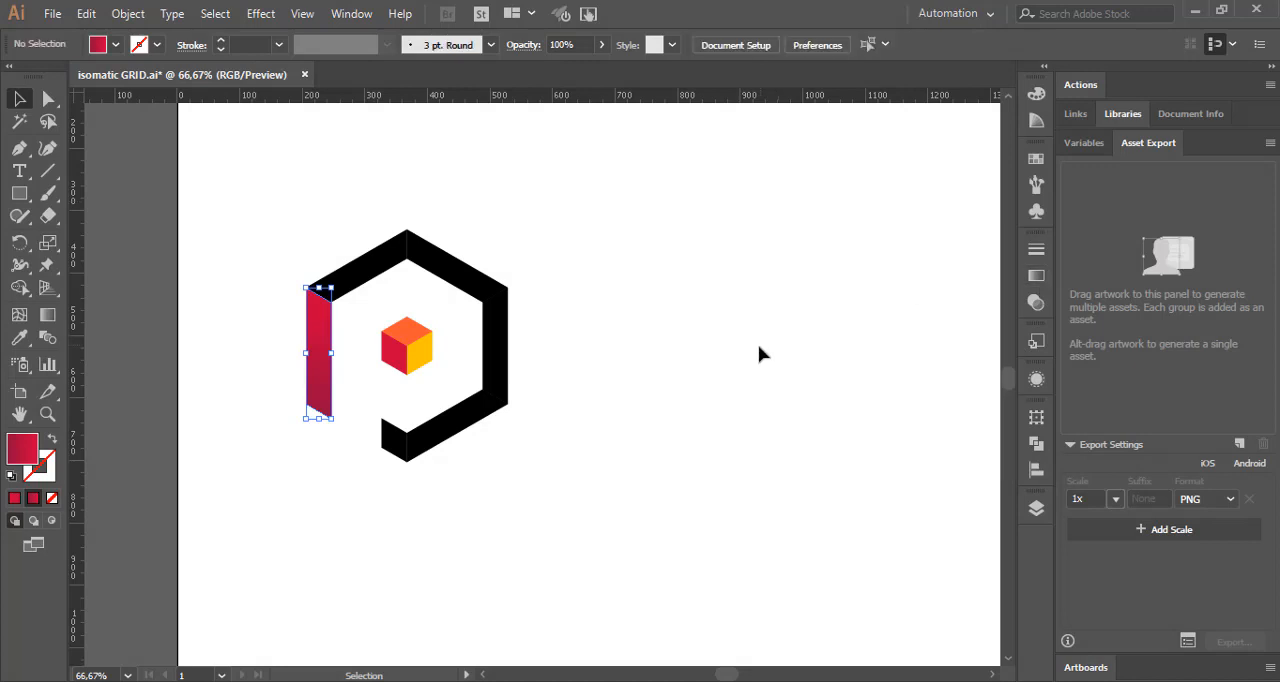
# Step: Apply the same gradient to the P's upper-left bar and copy the orange hex code FF5733 from the Color Hunt palette in the browser
pyautogui.click(355, 282)
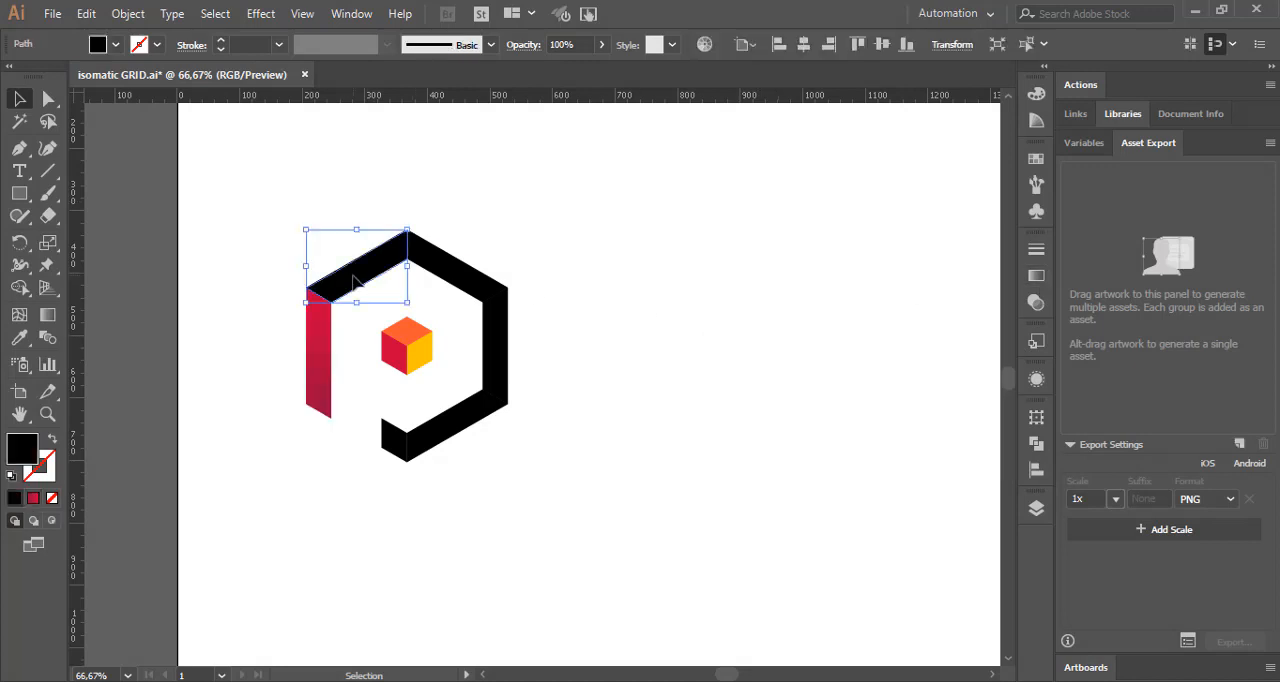
pyautogui.click(33, 500)
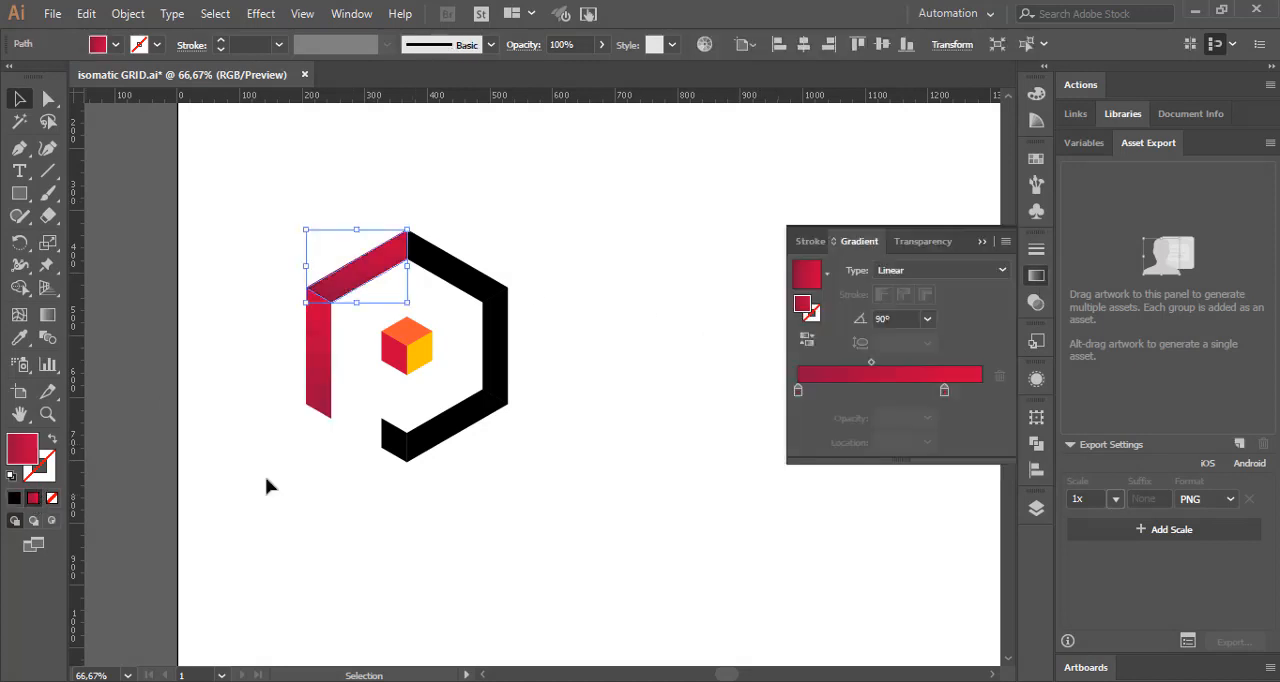
pyautogui.hotkey('alt', 'Tab')
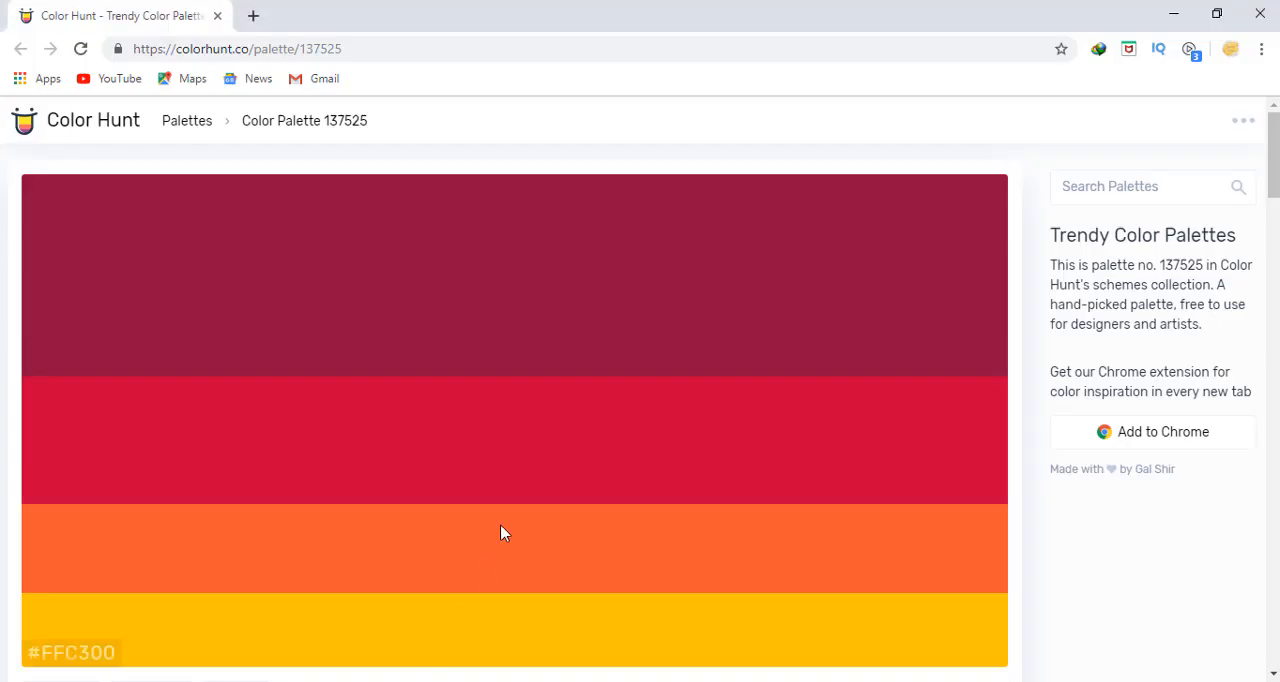
pyautogui.click(73, 581)
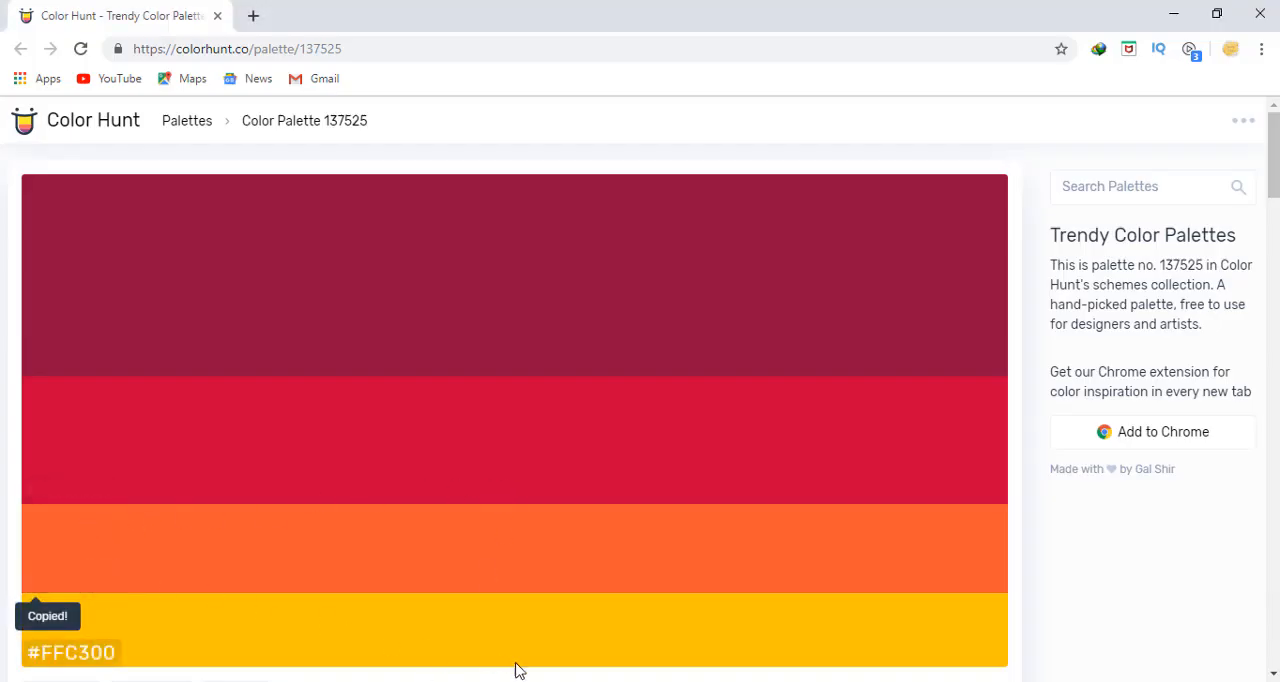
pyautogui.hotkey('alt', 'Tab')
# Step: Set the starting gradient stop of the upper-left bar to hex ff5733
pyautogui.click(799, 391)
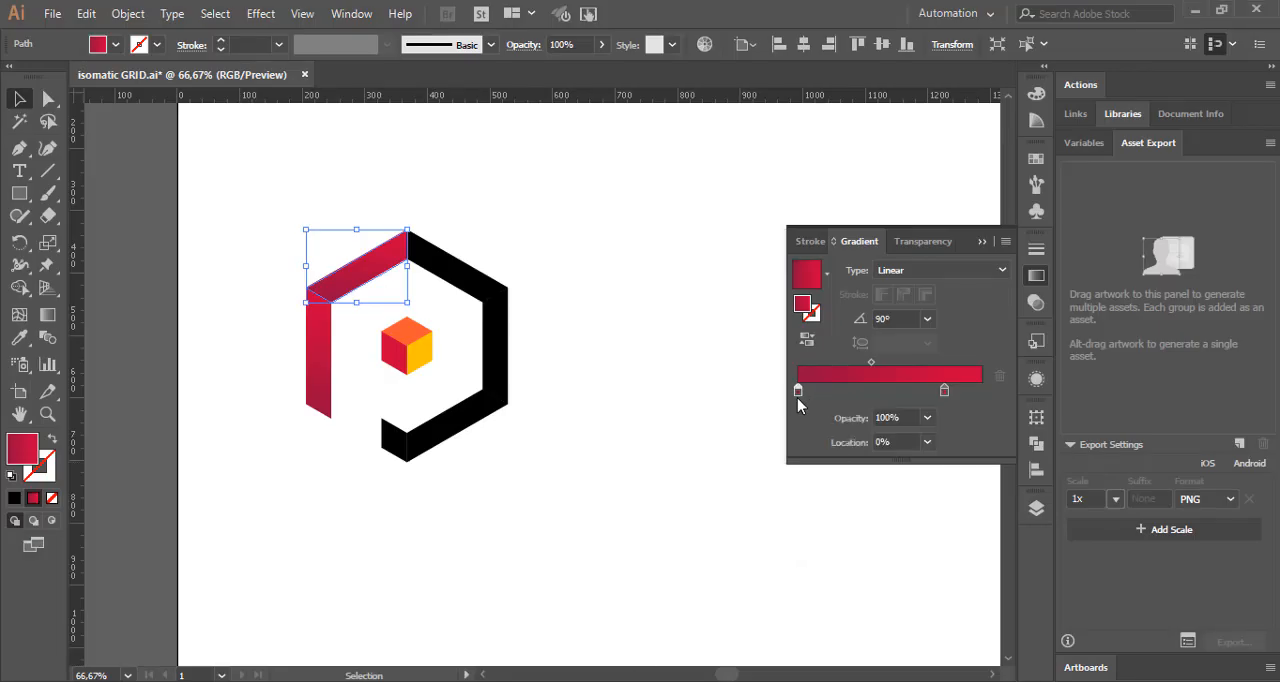
pyautogui.doubleClick(798, 390)
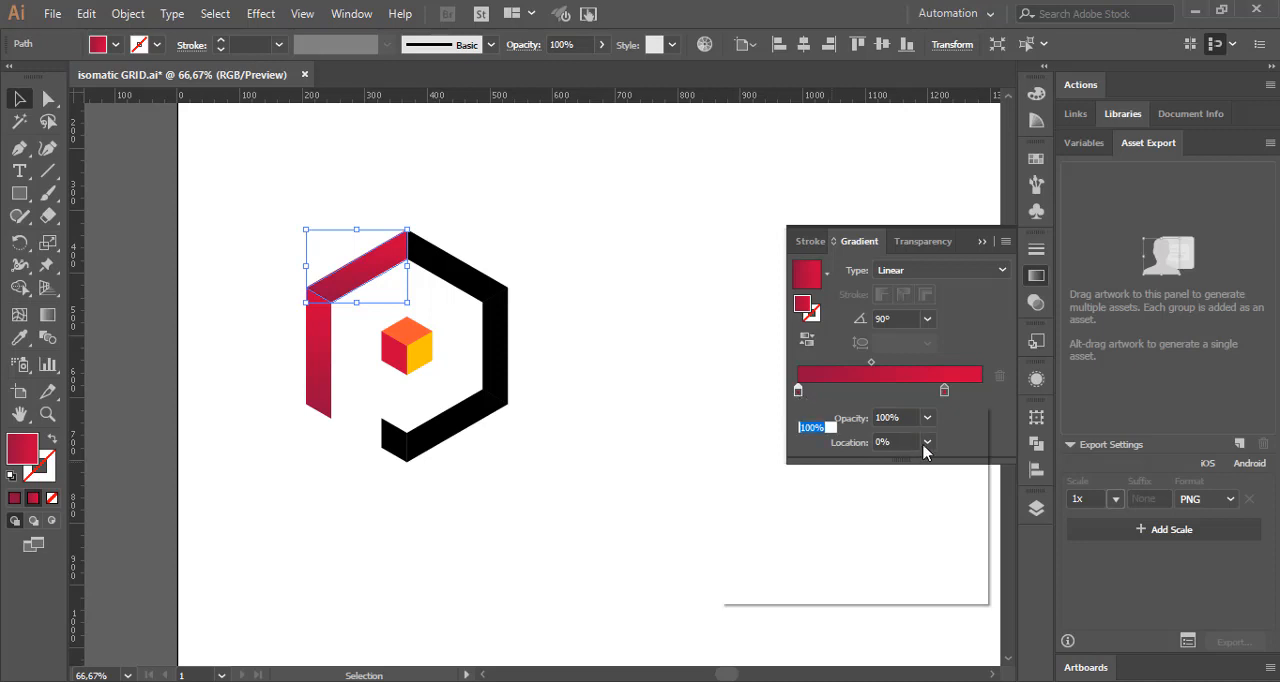
pyautogui.click(950, 555)
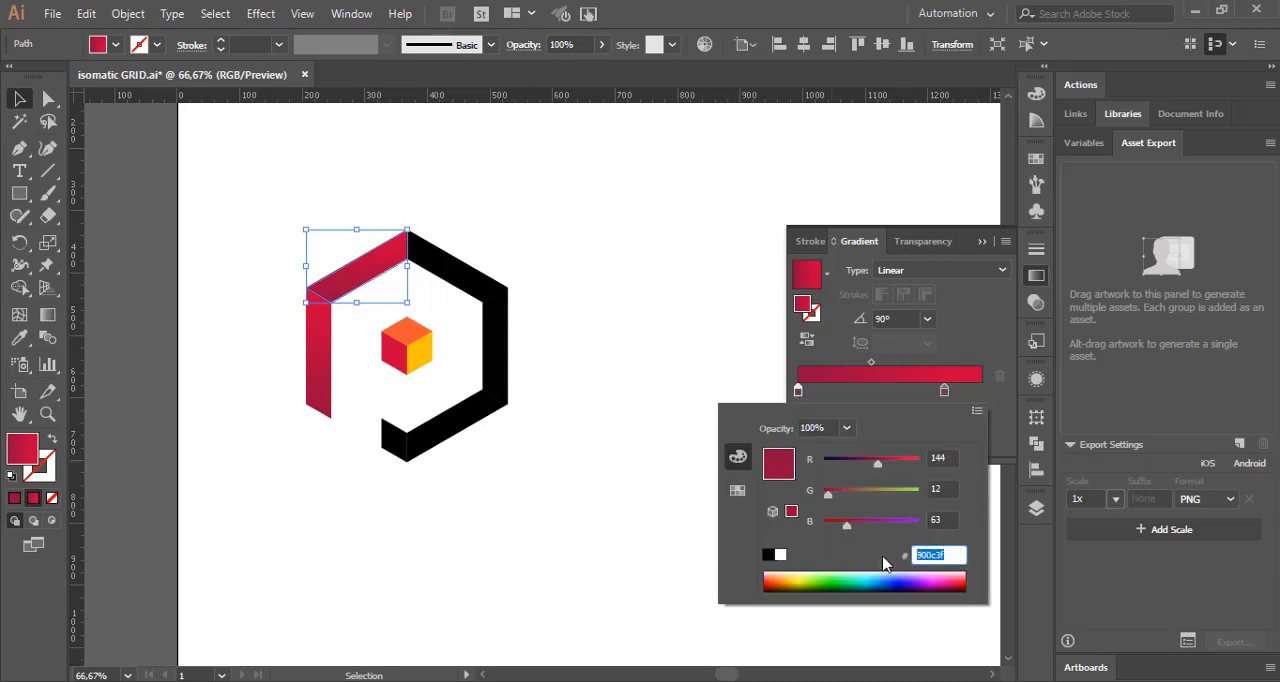
pyautogui.hotkey('ctrl', 'v')
pyautogui.press('Return')
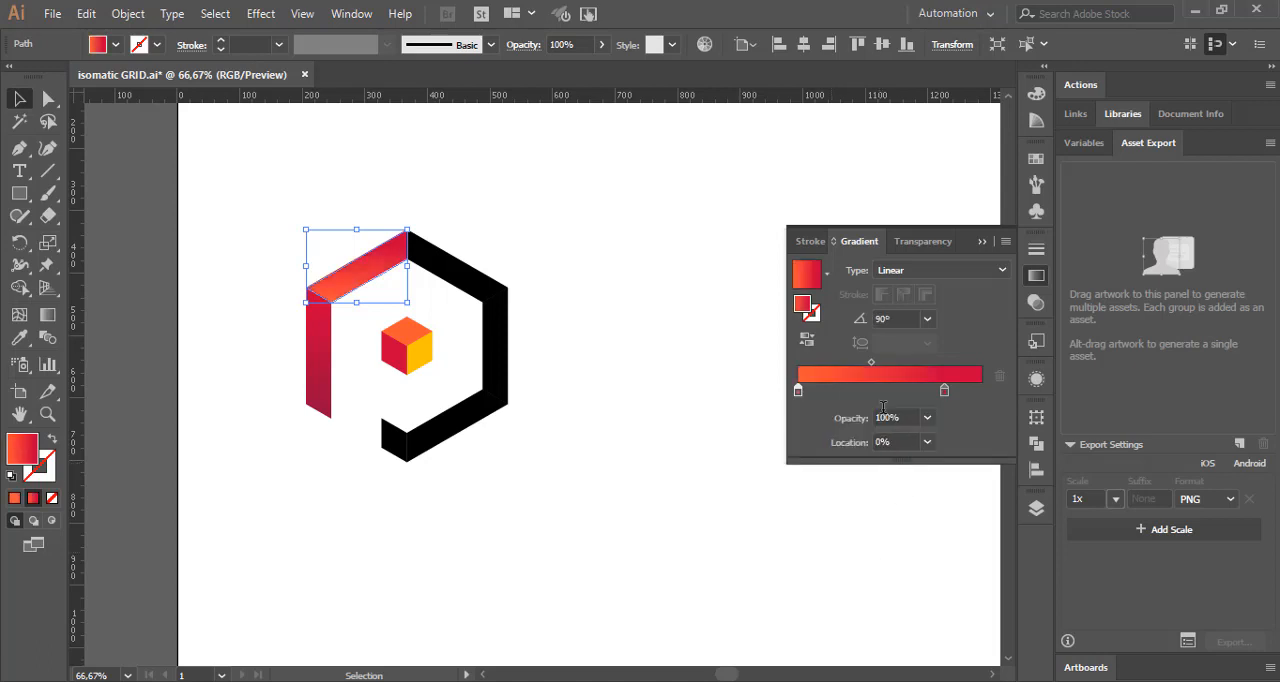
# Step: Reverse the upper-left bar's gradient, set its angle to 45° and move the starting stop to 0%
pyautogui.click(808, 339)
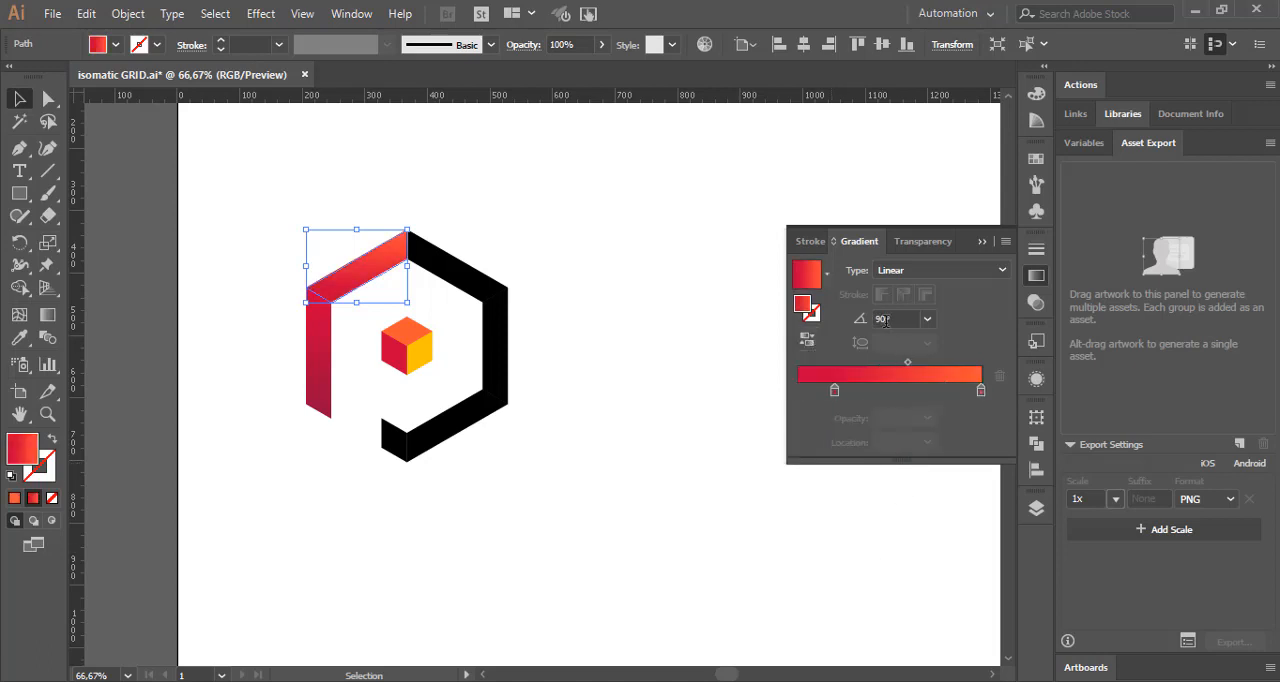
pyautogui.click(927, 318)
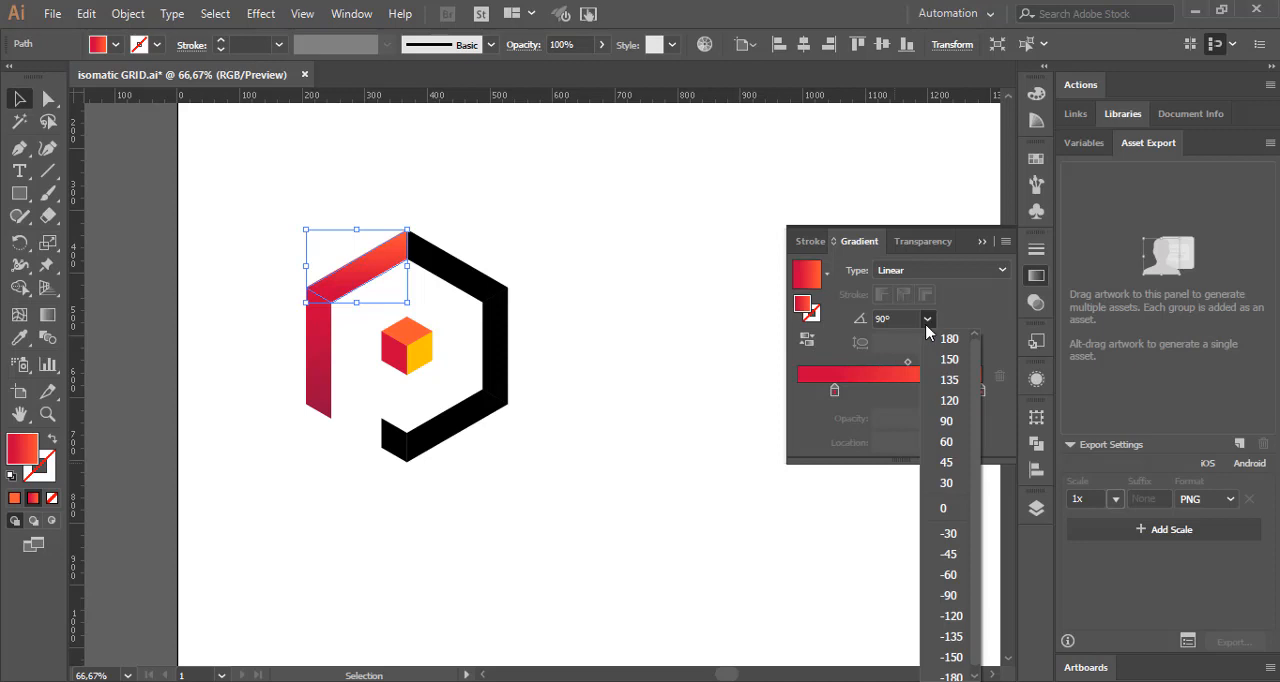
pyautogui.click(946, 462)
pyautogui.moveTo(836, 391); pyautogui.dragTo(798, 391)
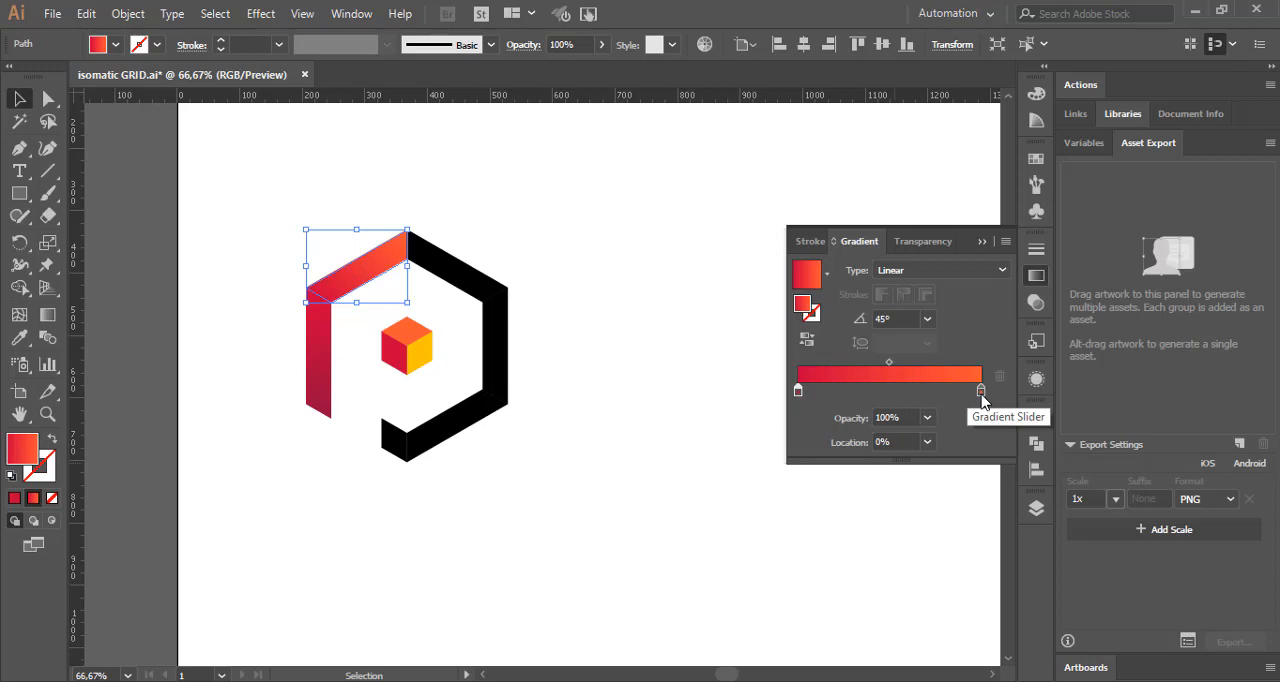
# Step: Set the ending stop location of the upper-left bar's gradient to 90% and deselect the bar
pyautogui.moveTo(981, 393); pyautogui.dragTo(967, 394)
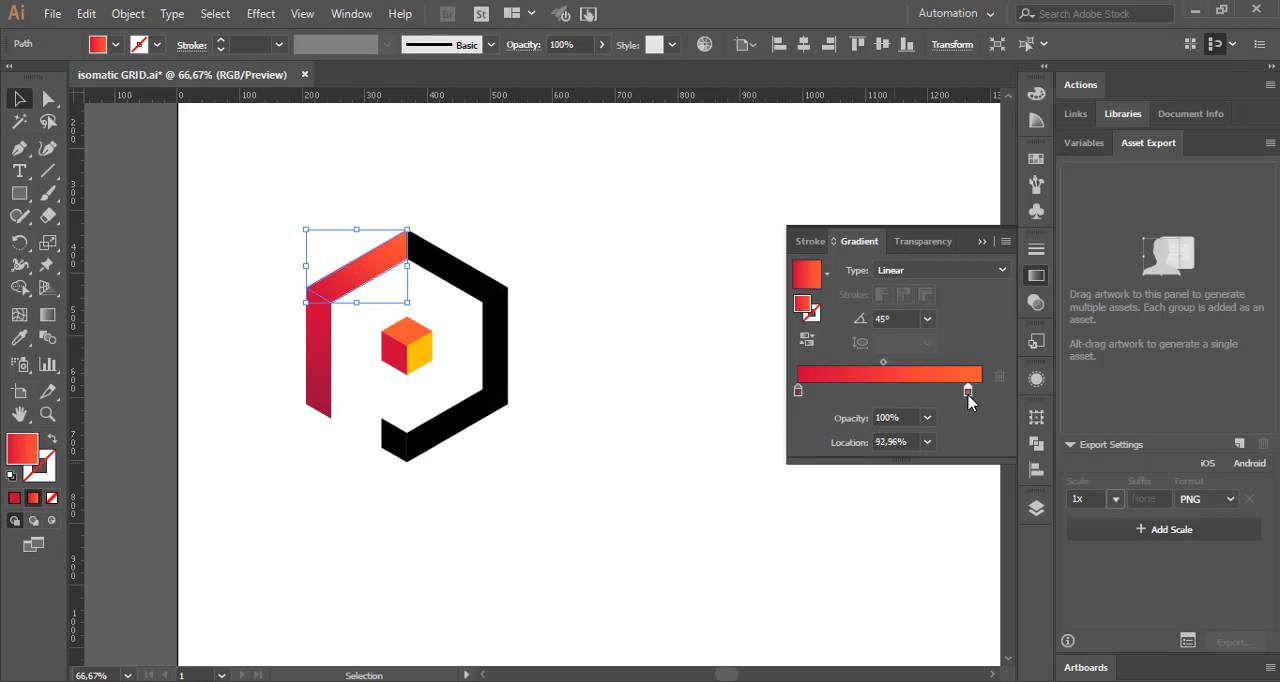
pyautogui.click(904, 443)
pyautogui.write('92')
pyautogui.press('Return')
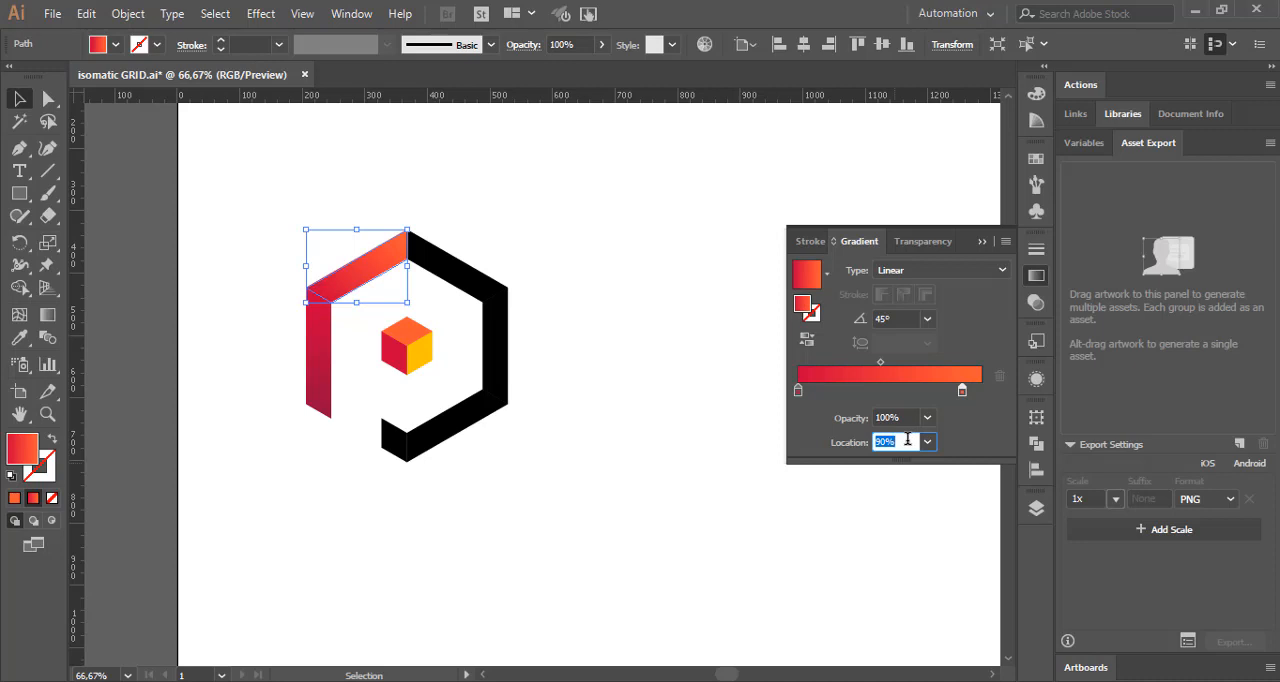
pyautogui.click(688, 397)
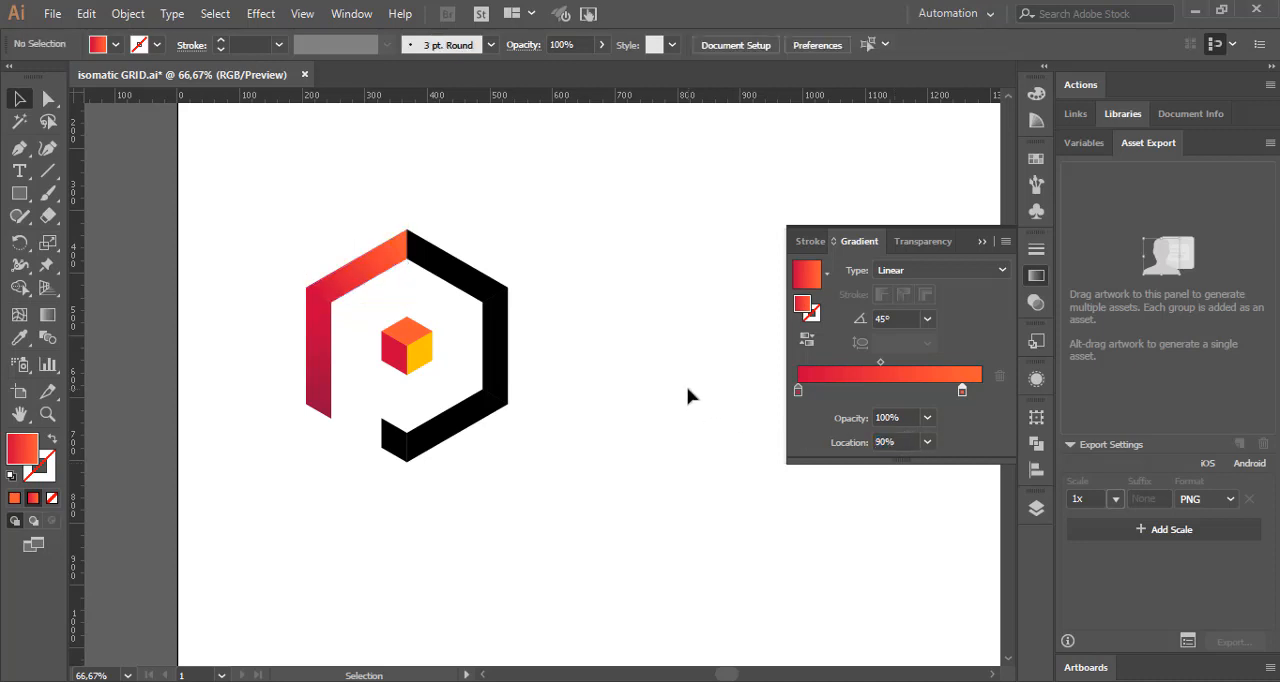
pyautogui.click(894, 441)
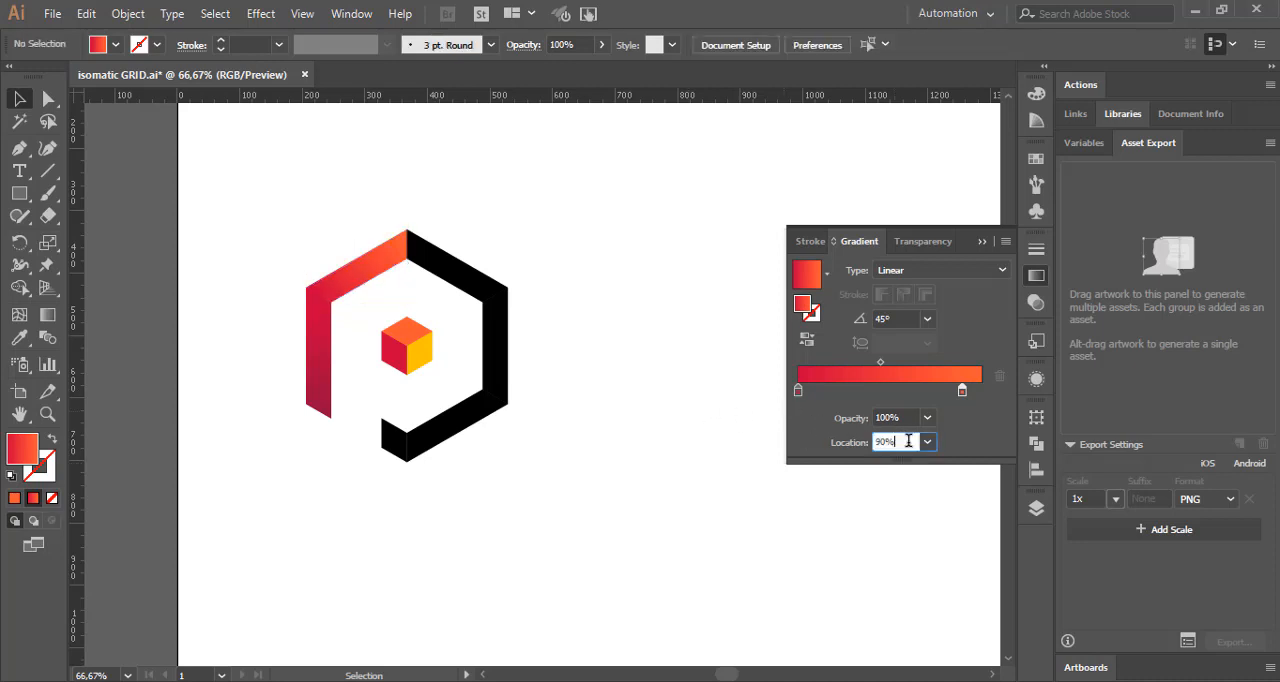
# Step: Set the ending stop location of the upper-left bar's gradient to 82% and clear the selection
pyautogui.click(380, 274)
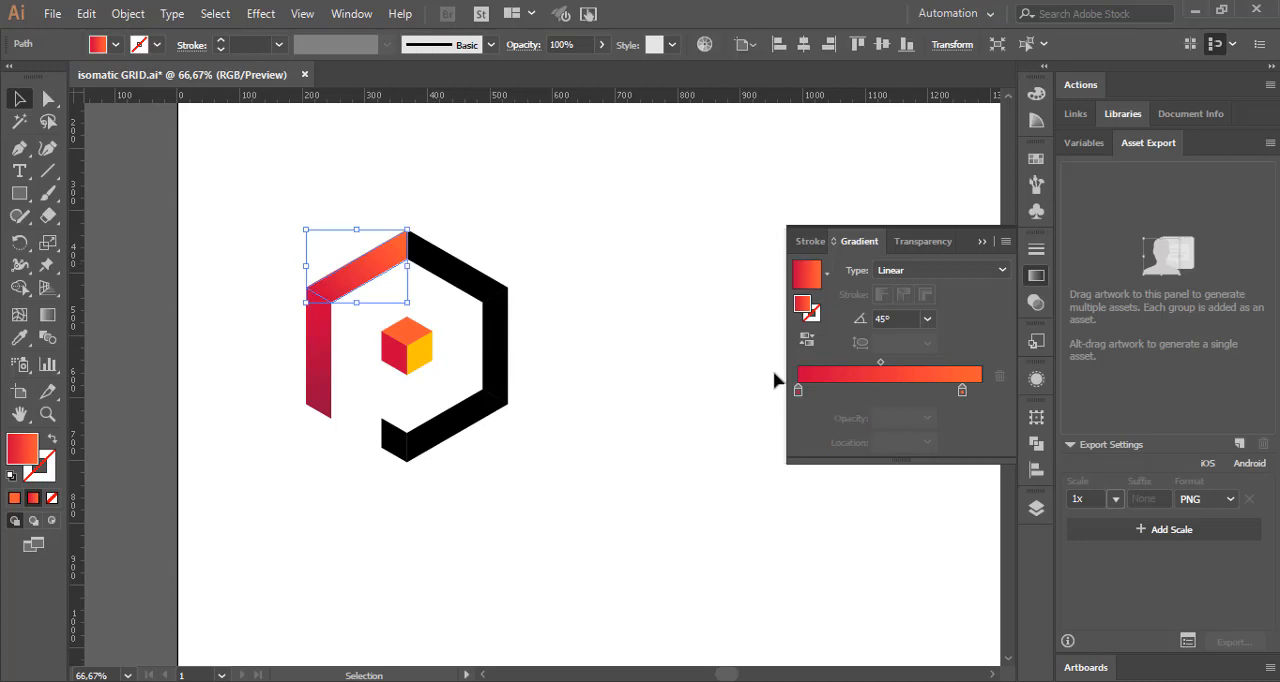
pyautogui.click(962, 391)
pyautogui.doubleClick(906, 442)
pyautogui.write('85')
pyautogui.press('Return')
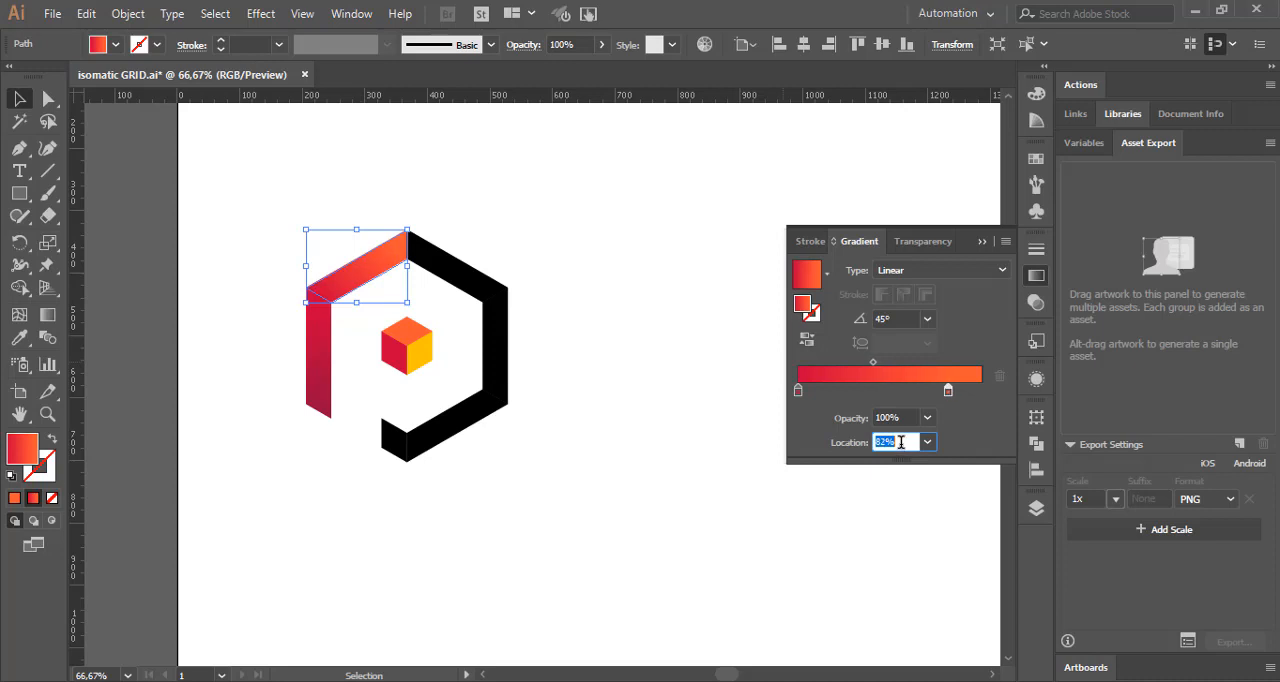
pyautogui.click(1036, 276)
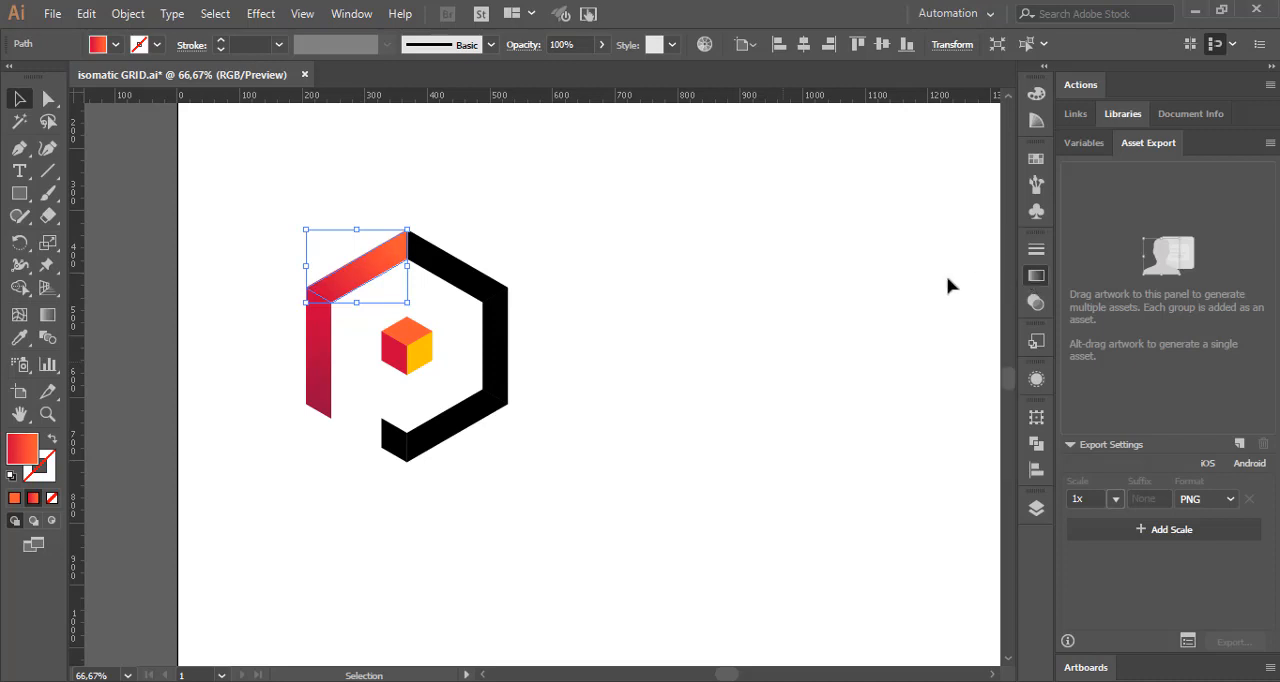
pyautogui.click(642, 273)
# Step: Select the P's upper-right bar and copy the orange hex code FF5733 from the Color Hunt palette in the browser
pyautogui.click(451, 277)
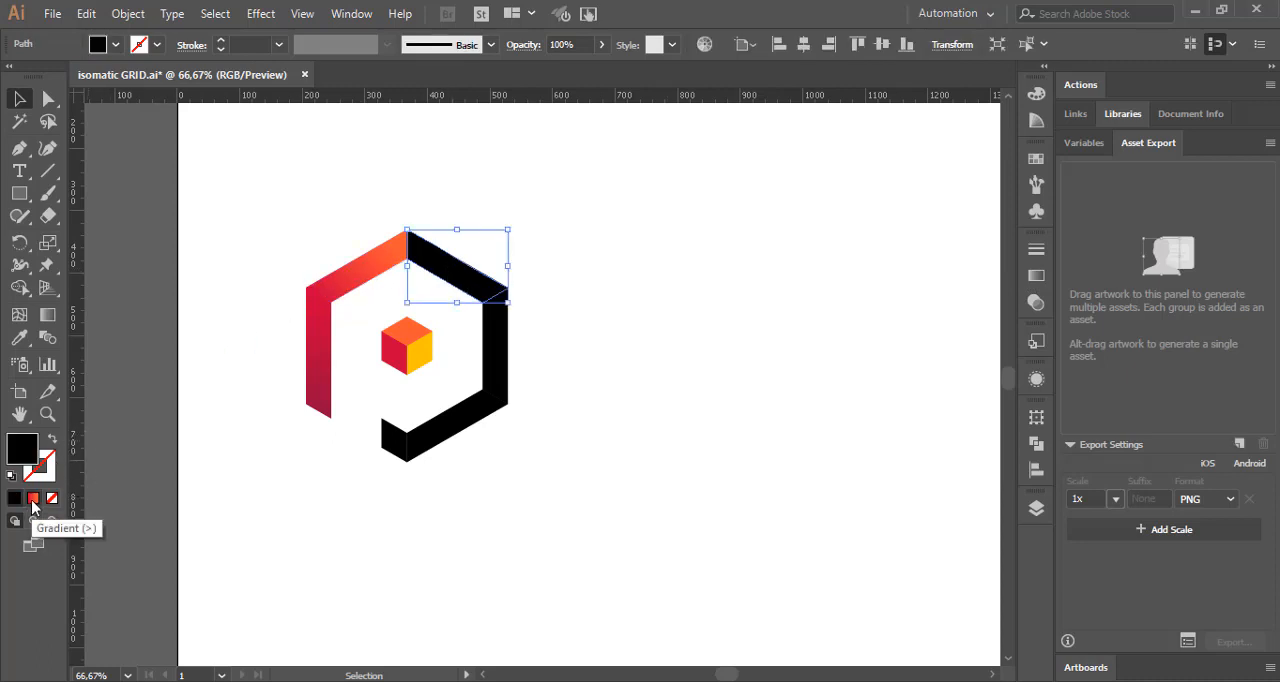
pyautogui.click(400, 681)
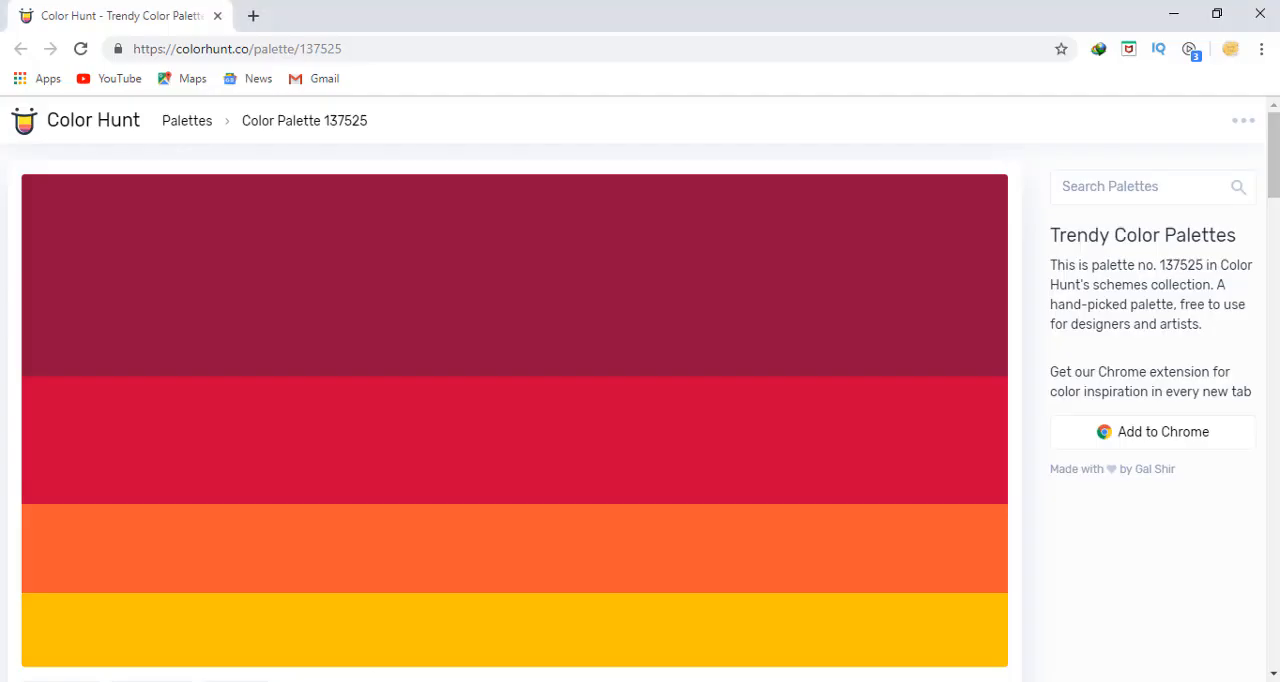
pyautogui.click(86, 584)
pyautogui.moveTo(576, 680)
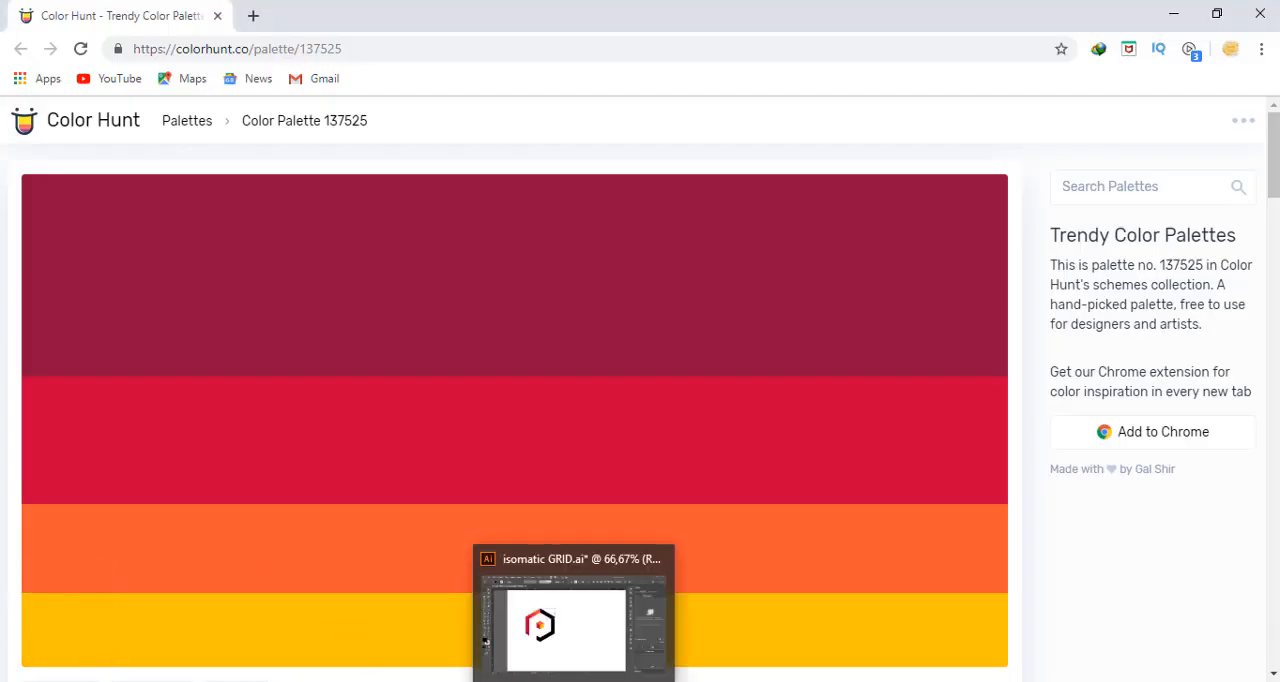
pyautogui.click(540, 625)
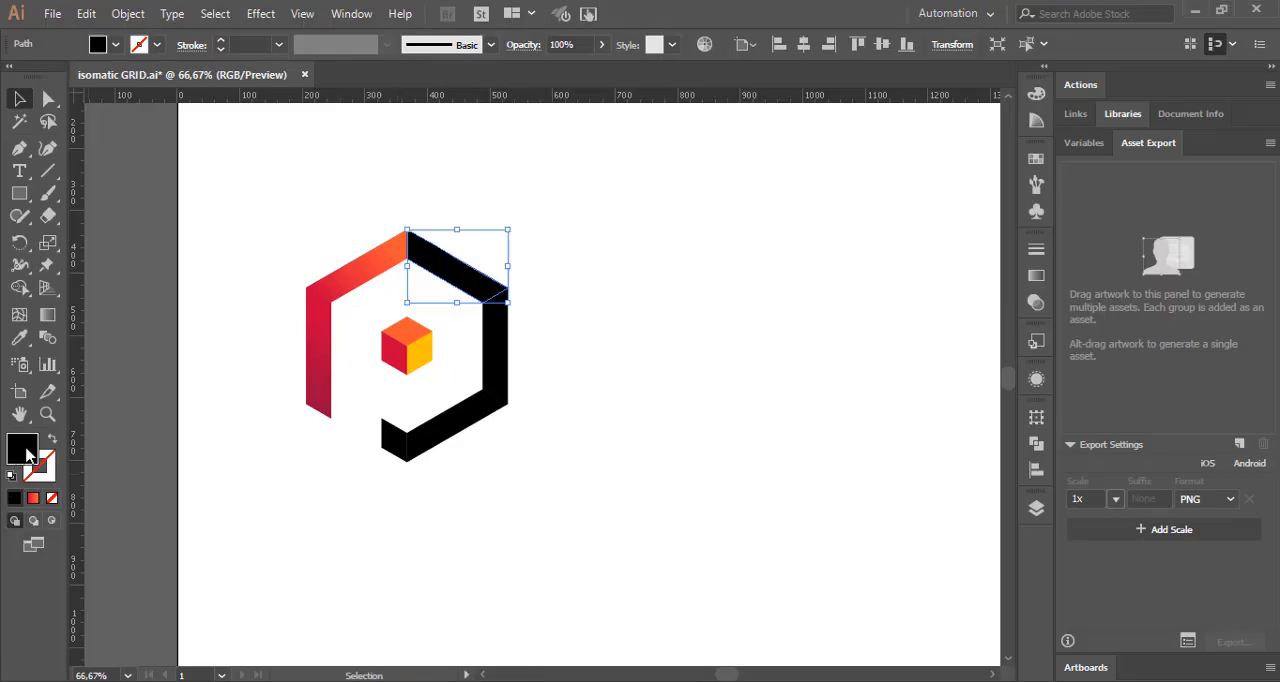
# Step: Fill the P's upper-right bar with the copied orange hex code FF5733 and clear the selection
pyautogui.doubleClick(27, 455)
pyautogui.rightClick(1045, 501)
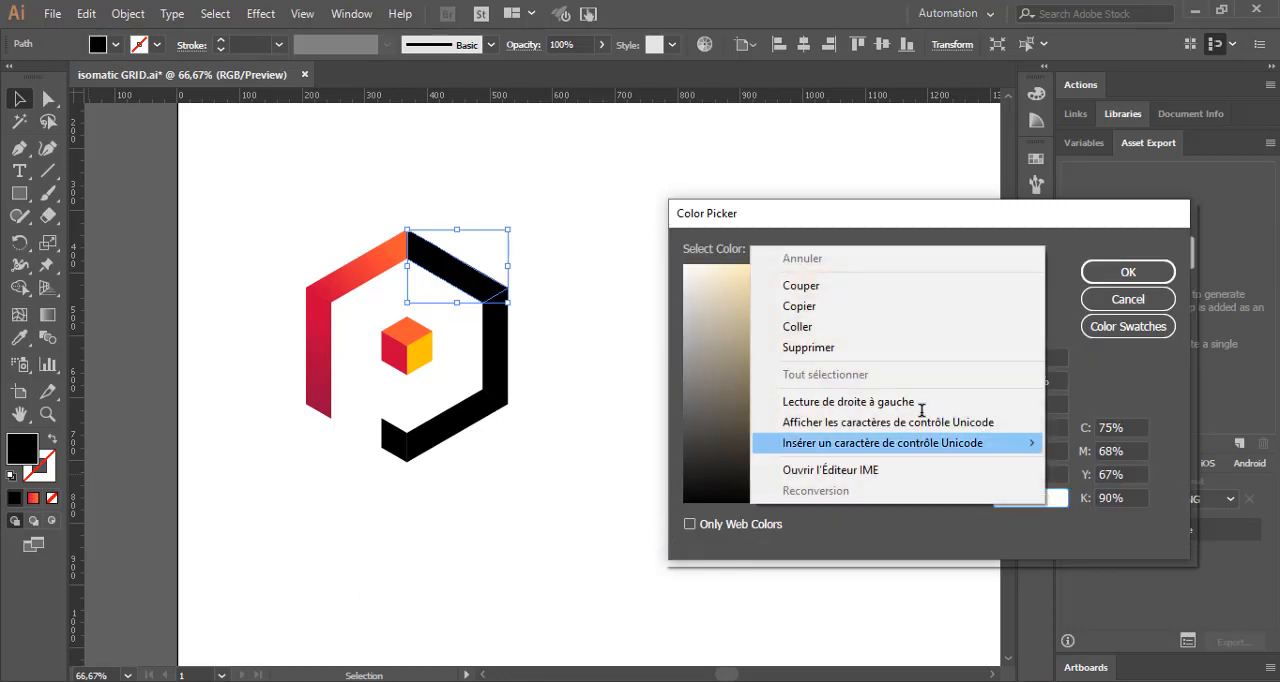
pyautogui.click(829, 331)
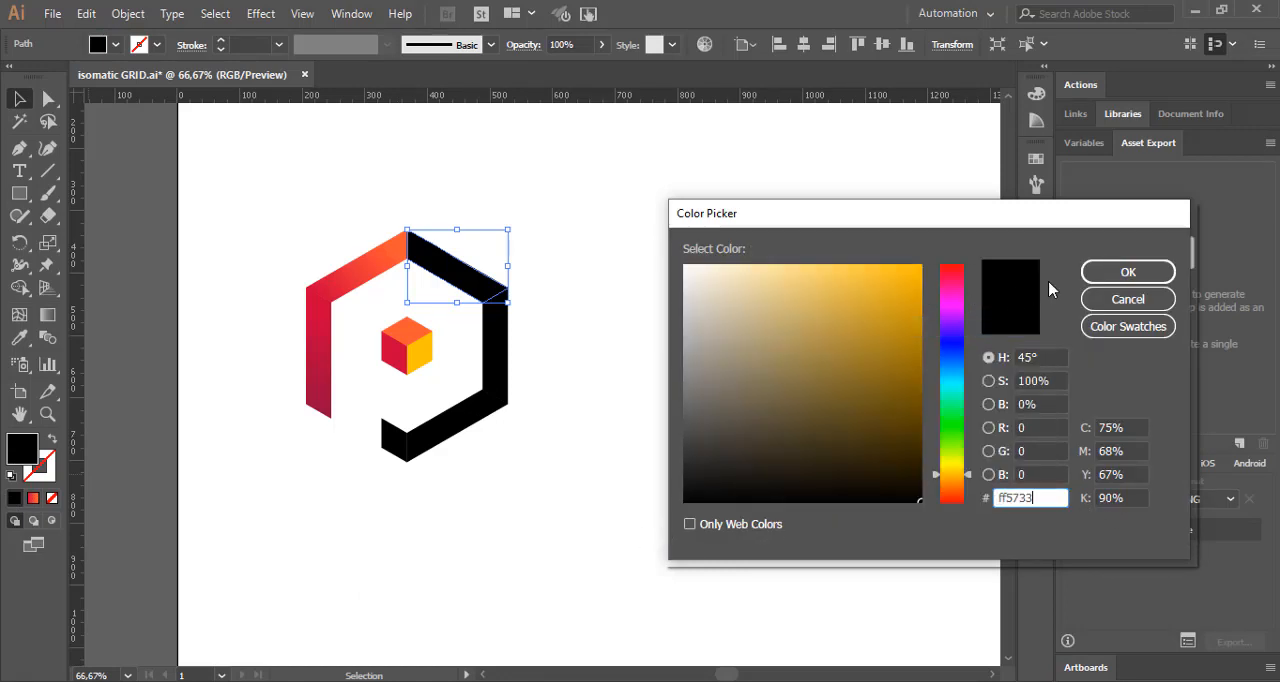
pyautogui.click(1100, 274)
pyautogui.click(690, 343)
# Step: Apply the red-to-orange gradient to the P's right vertical bar and copy the red hex code C70039 from the Color Hunt palette
pyautogui.click(507, 348)
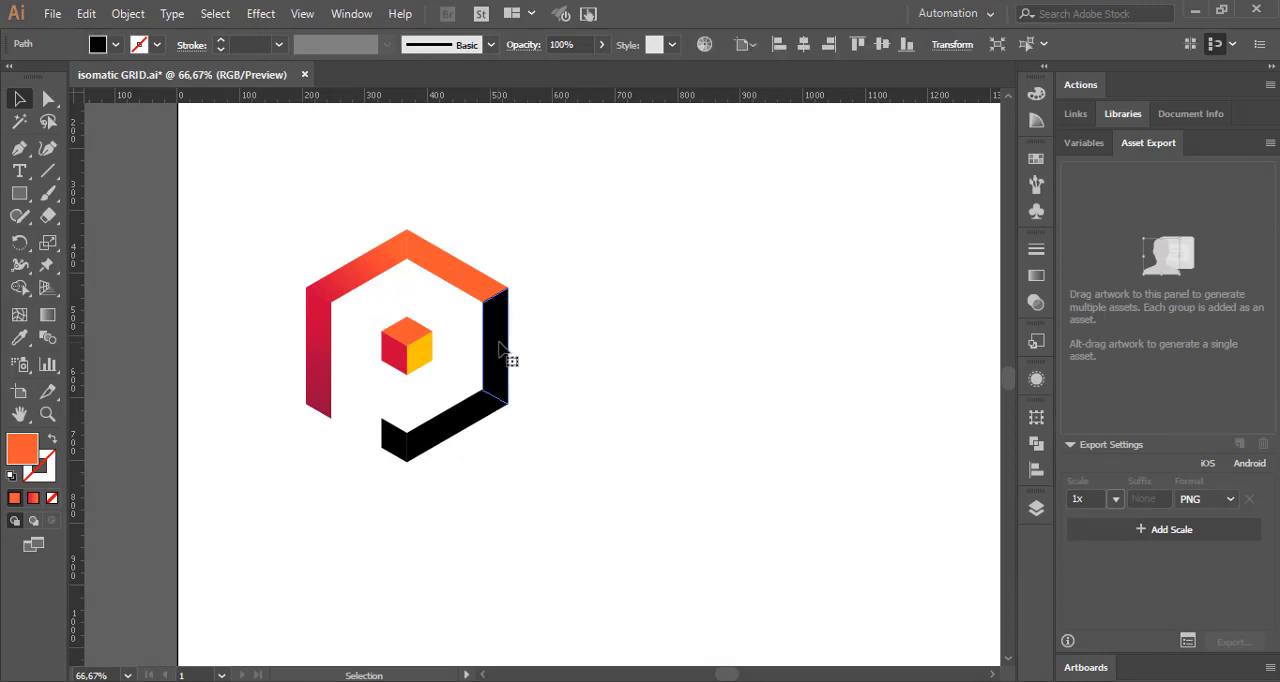
pyautogui.click(33, 498)
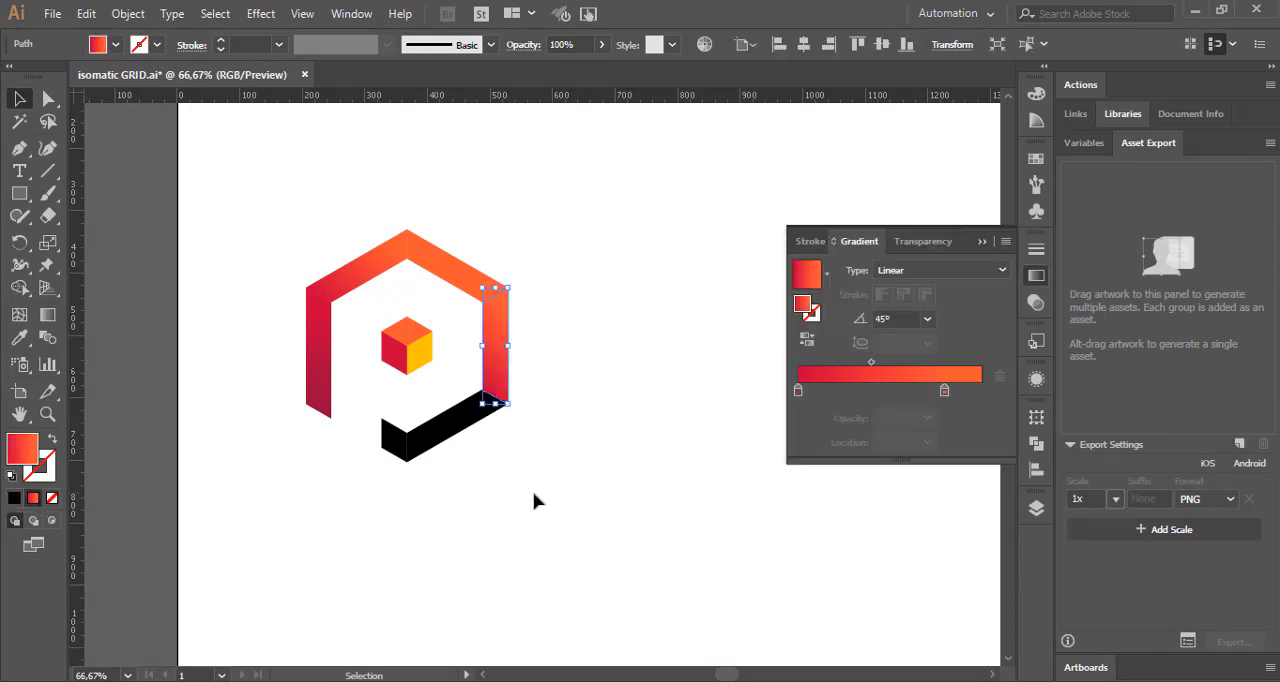
pyautogui.click(370, 620)
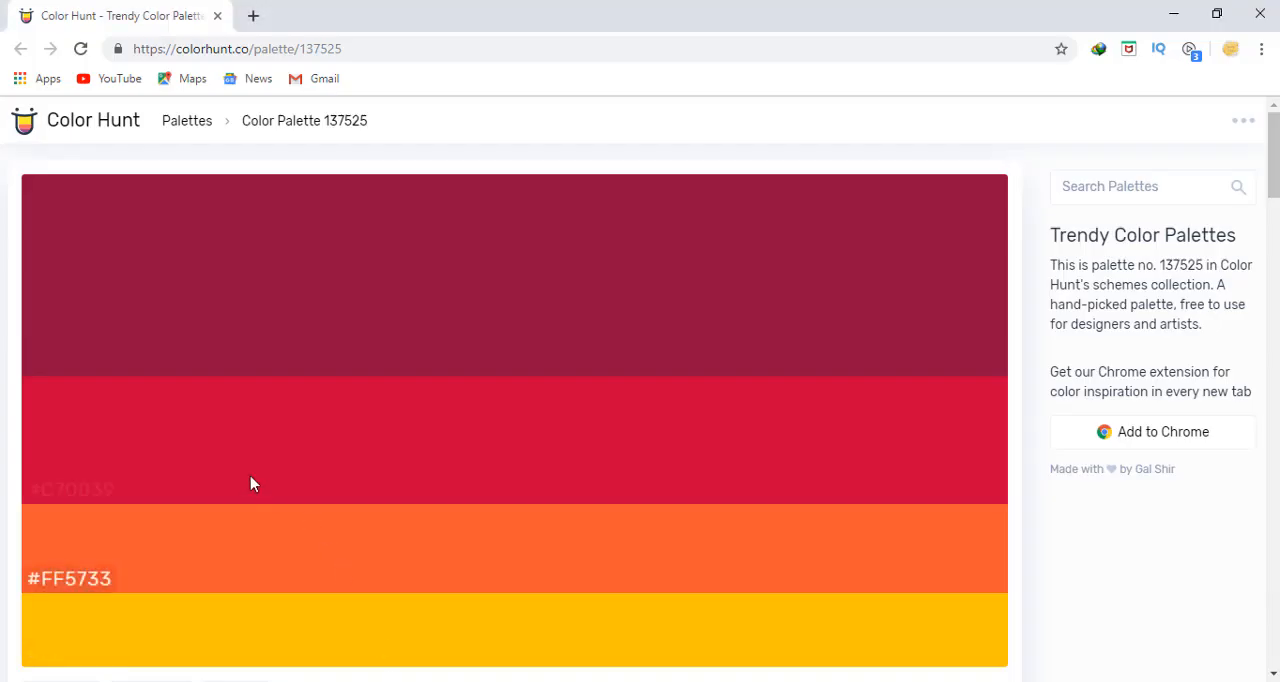
pyautogui.click(80, 490)
pyautogui.hotkey('alt', 'Tab')
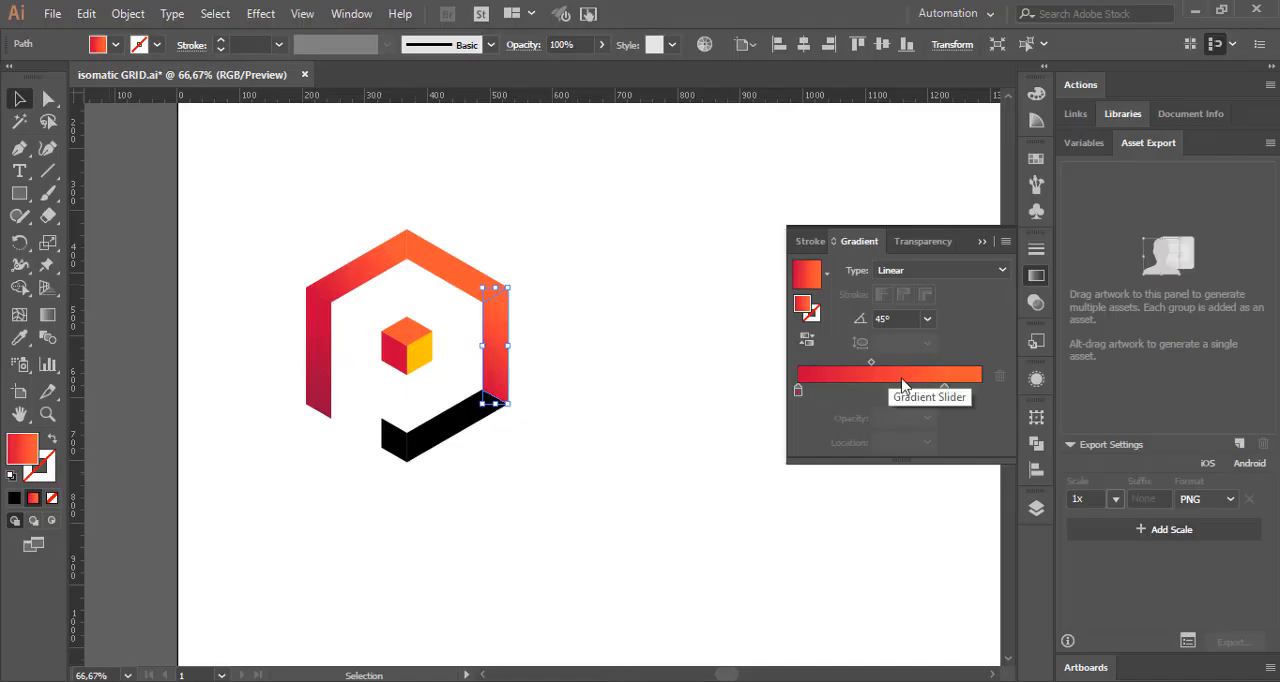
# Step: Set the right vertical bar's gradient angle to 90° and deselect the bar
pyautogui.click(927, 318)
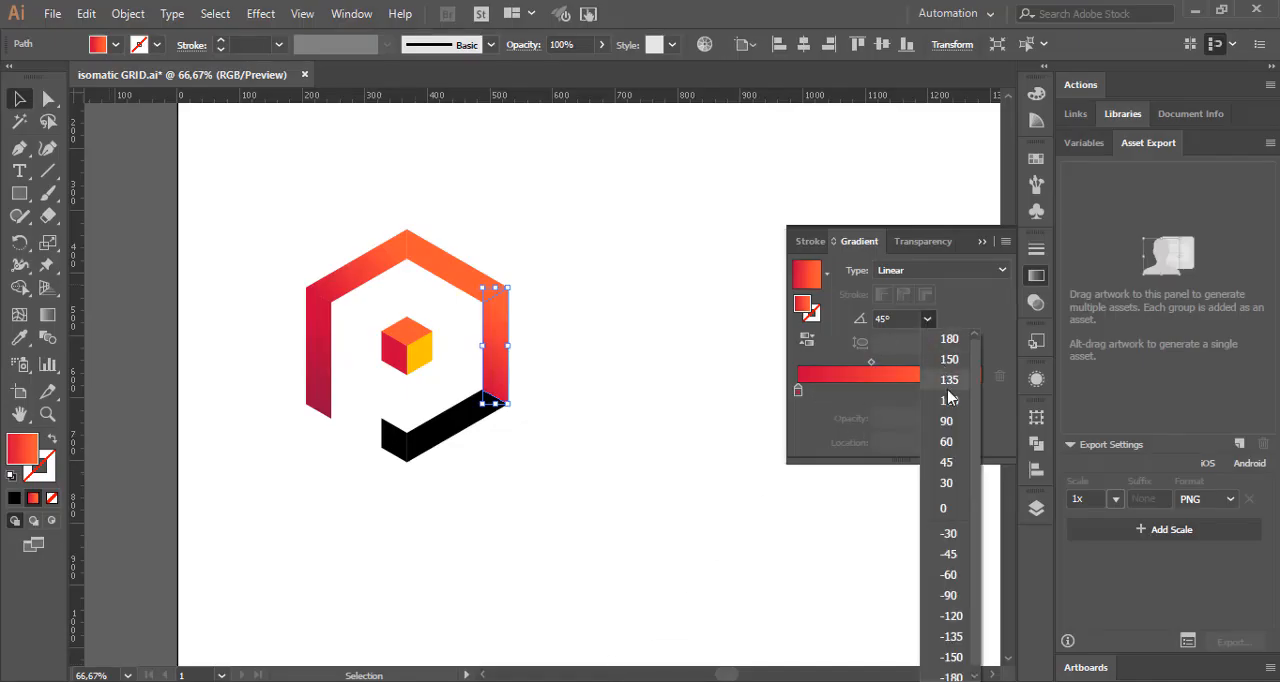
pyautogui.click(948, 421)
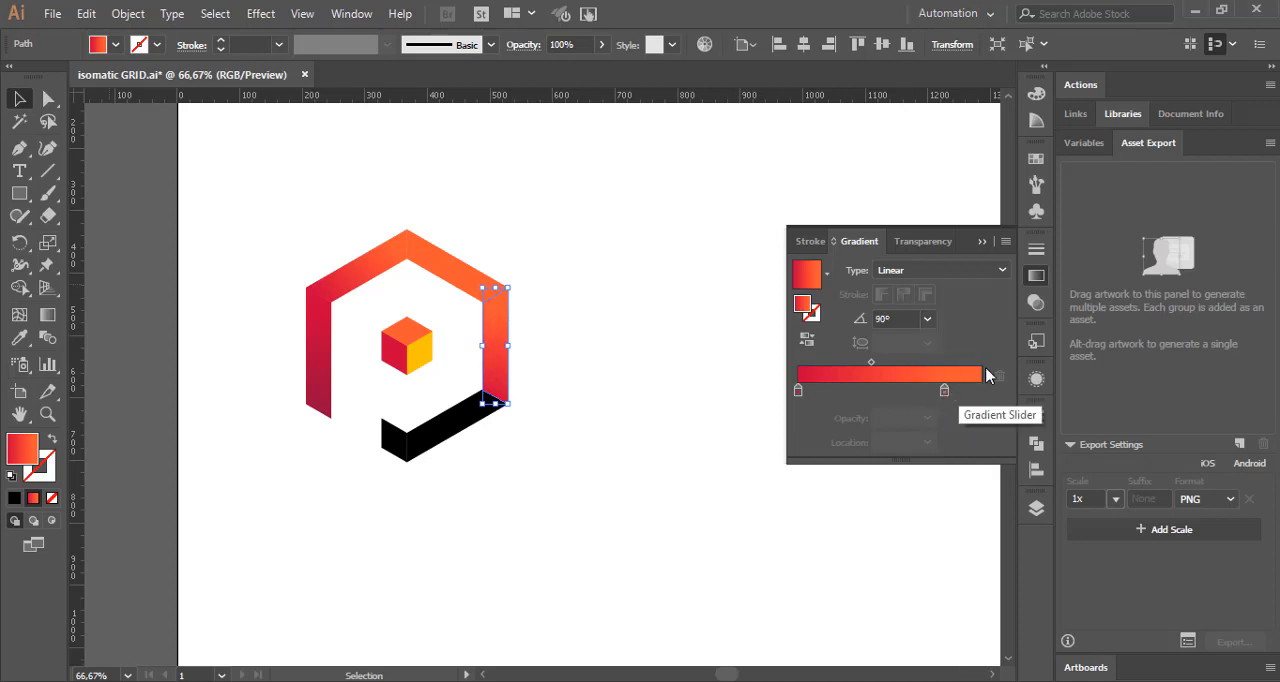
pyautogui.click(1032, 279)
pyautogui.click(759, 335)
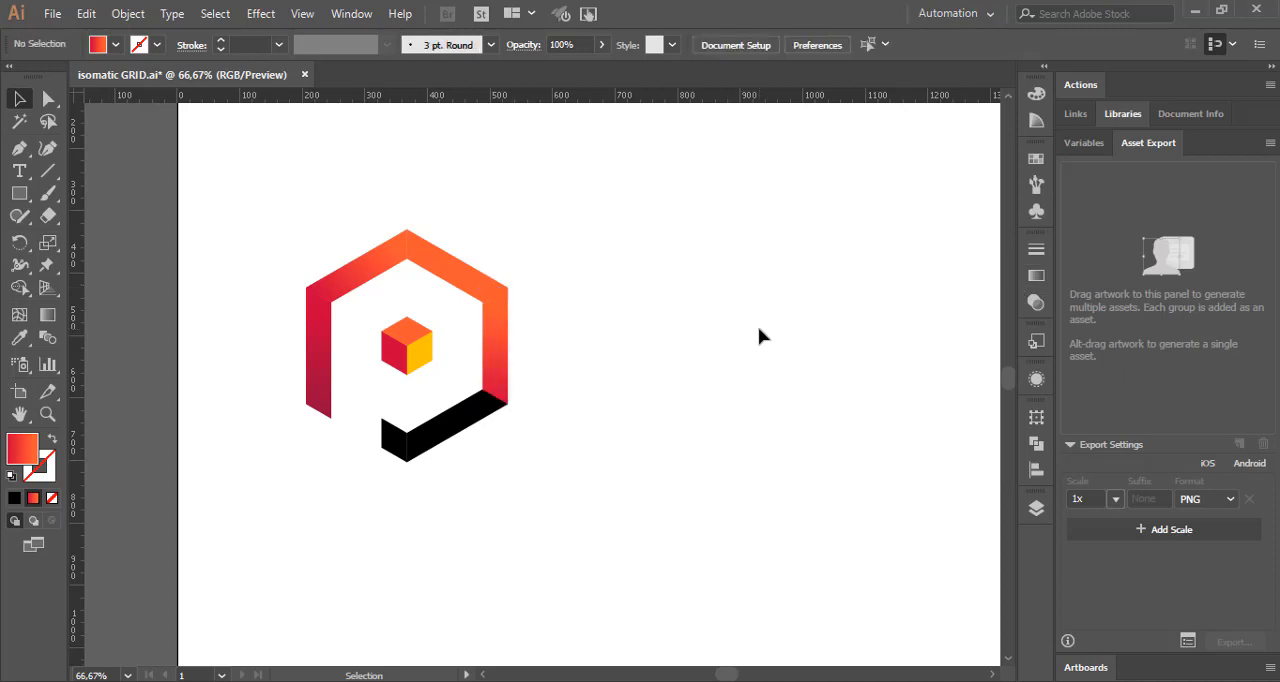
# Step: Apply the gradient to the P's lower-right bar and copy the hex code 900C3F from the Color Hunt palette in the browser
pyautogui.click(477, 422)
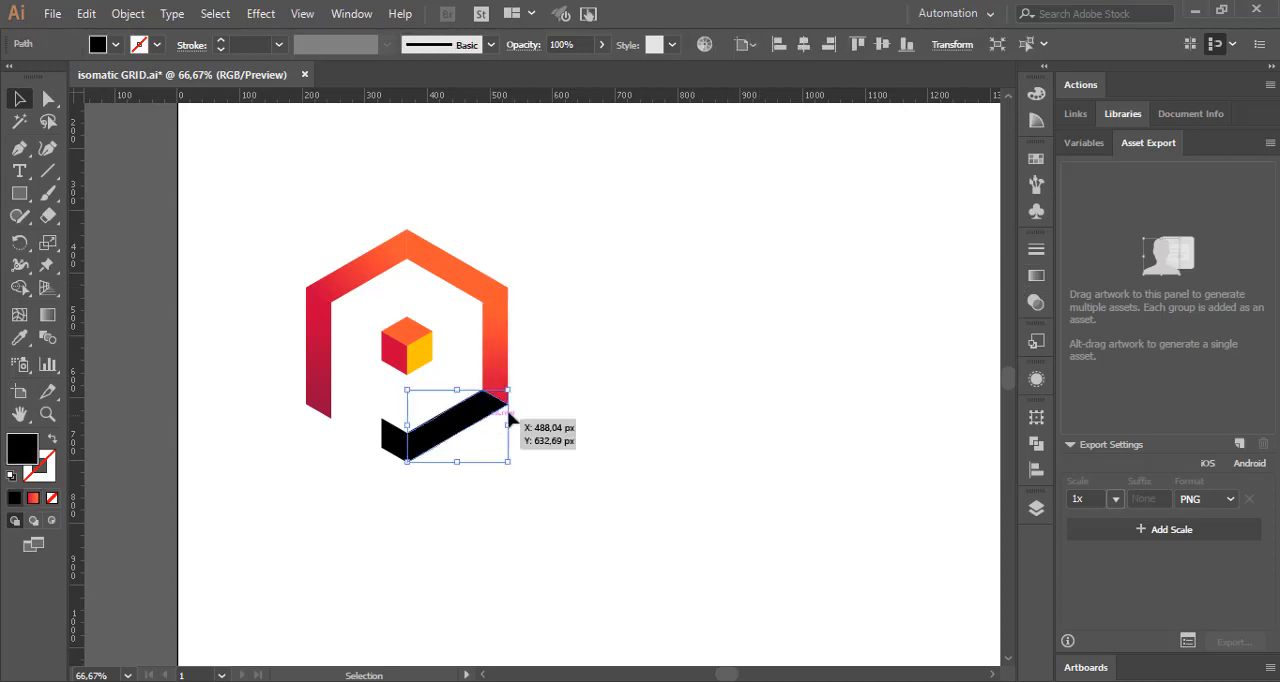
pyautogui.click(33, 499)
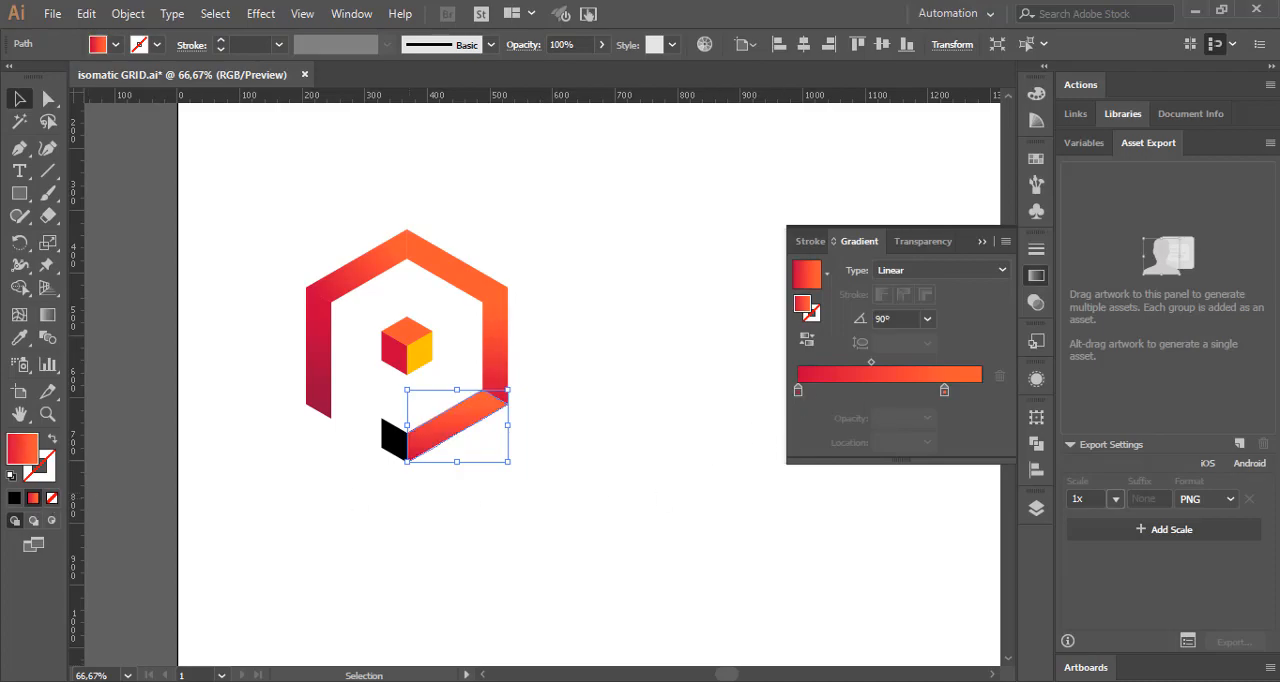
pyautogui.click(392, 681)
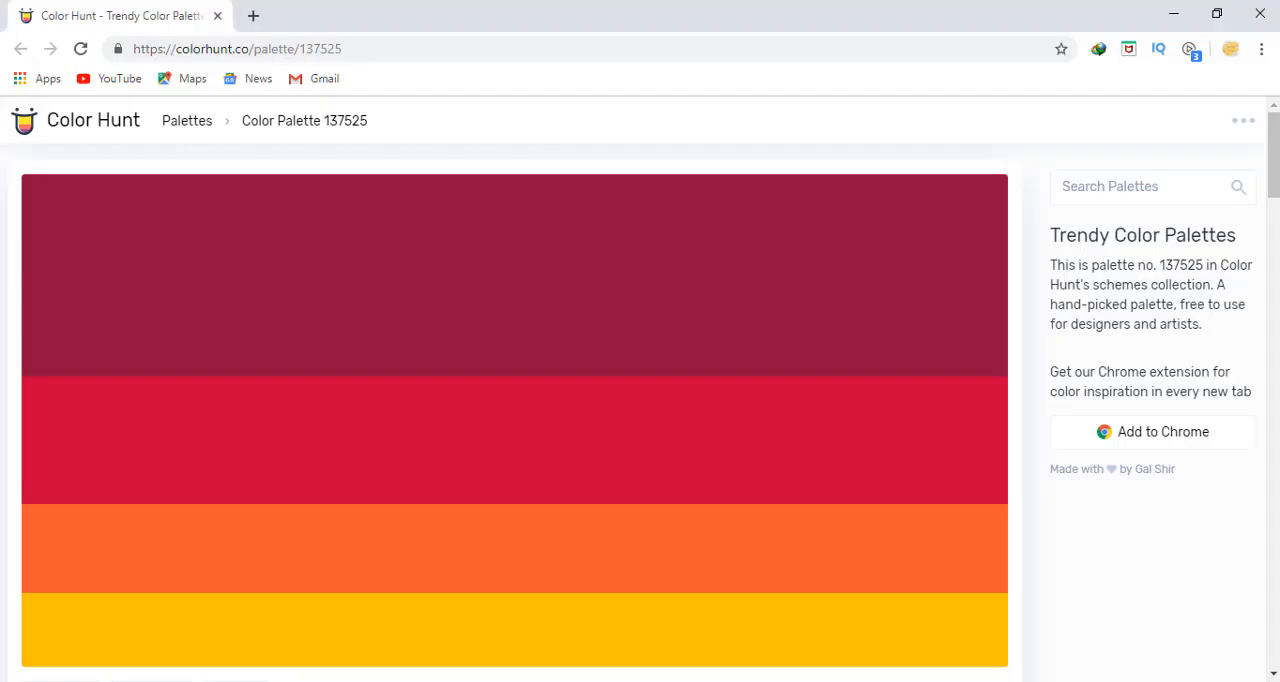
pyautogui.click(79, 368)
pyautogui.click(566, 680)
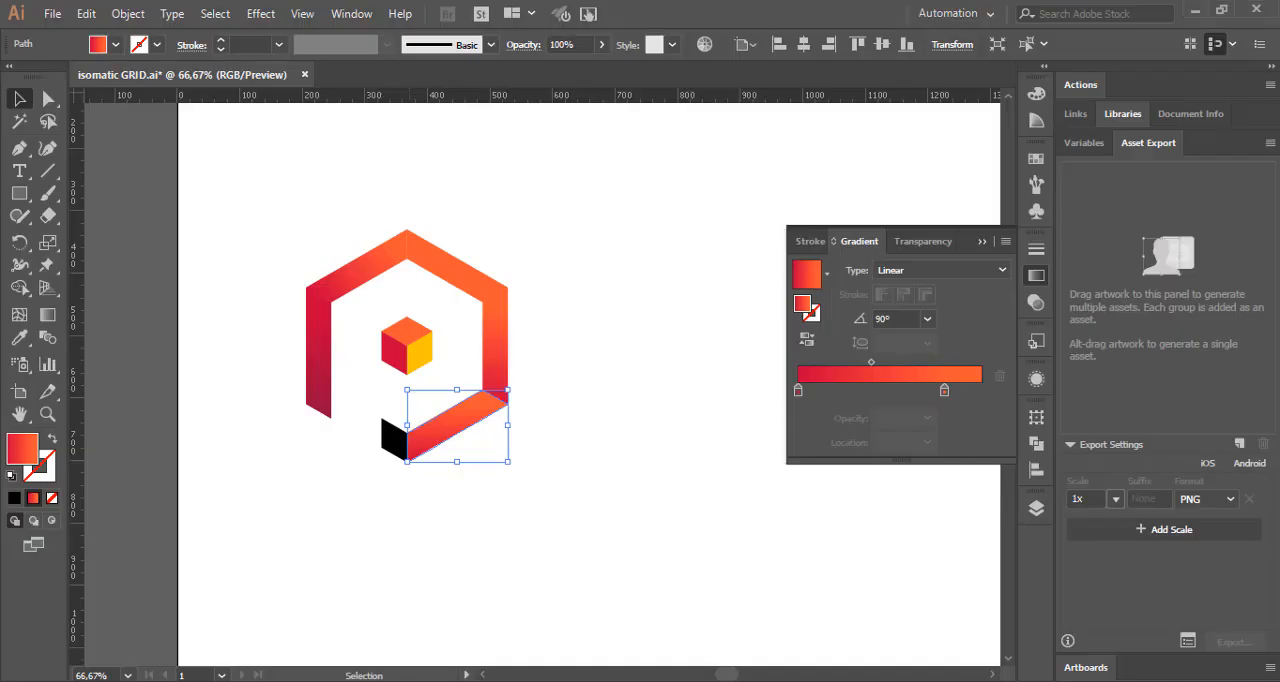
# Step: Move the ending stop of the lower-right bar's gradient to 100% and set its color to 900C3F
pyautogui.moveTo(940, 392); pyautogui.dragTo(981, 393)
pyautogui.doubleClick(981, 390)
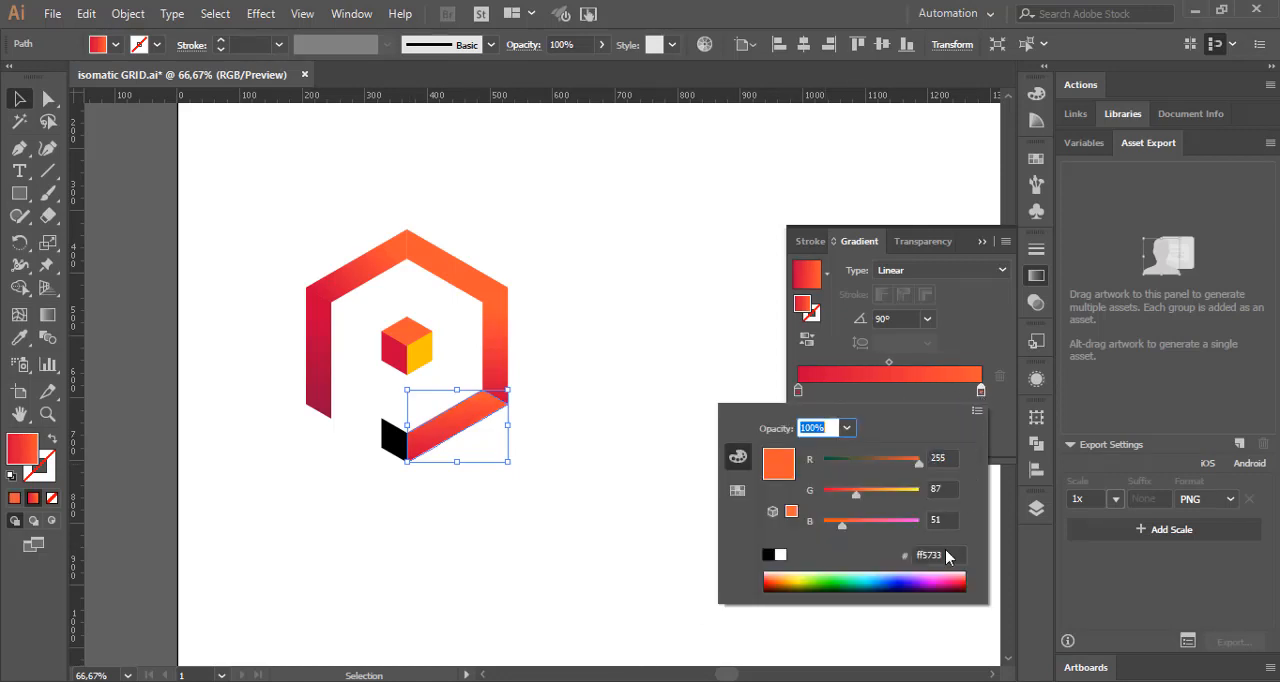
pyautogui.click(945, 553)
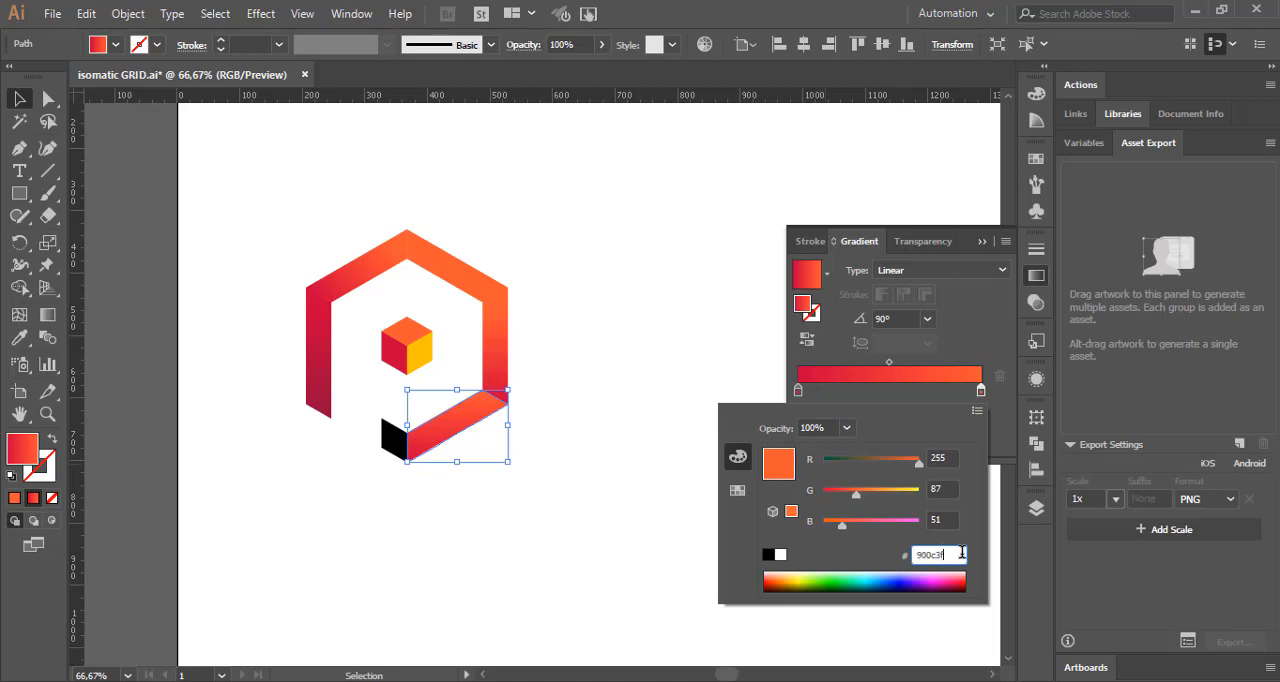
pyautogui.press('Return')
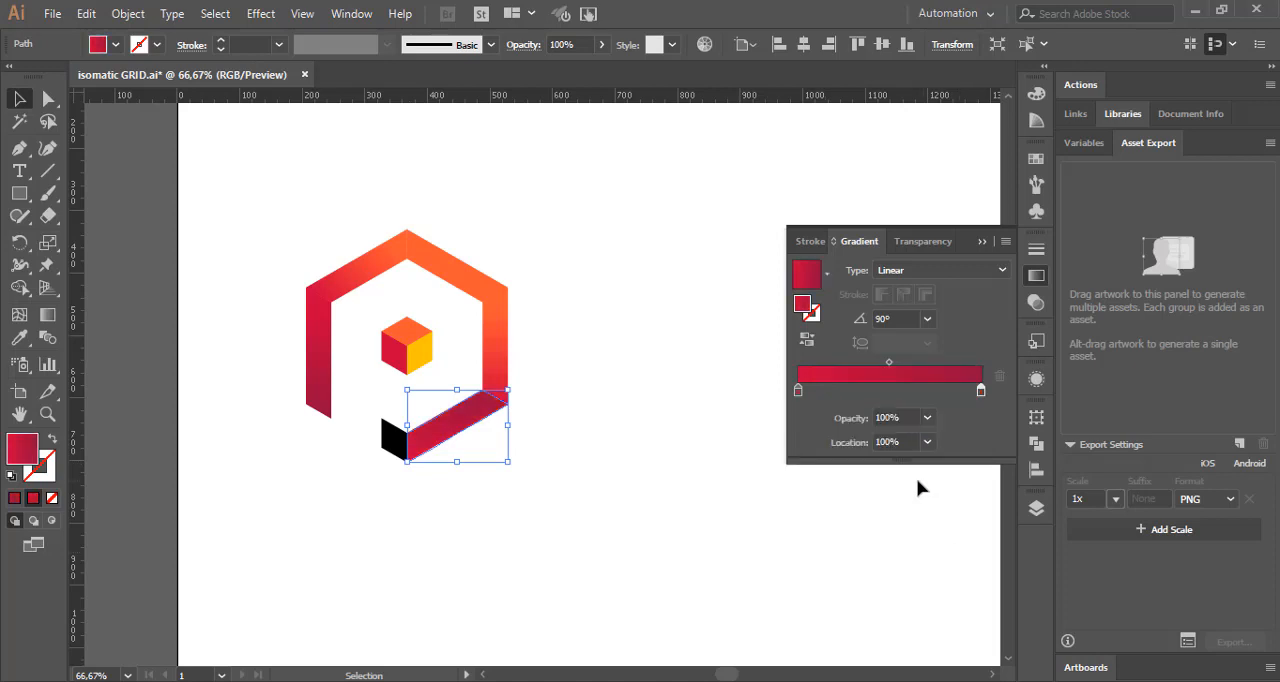
# Step: Reverse the lower-right bar's gradient and set its angle to 45°
pyautogui.click(806, 342)
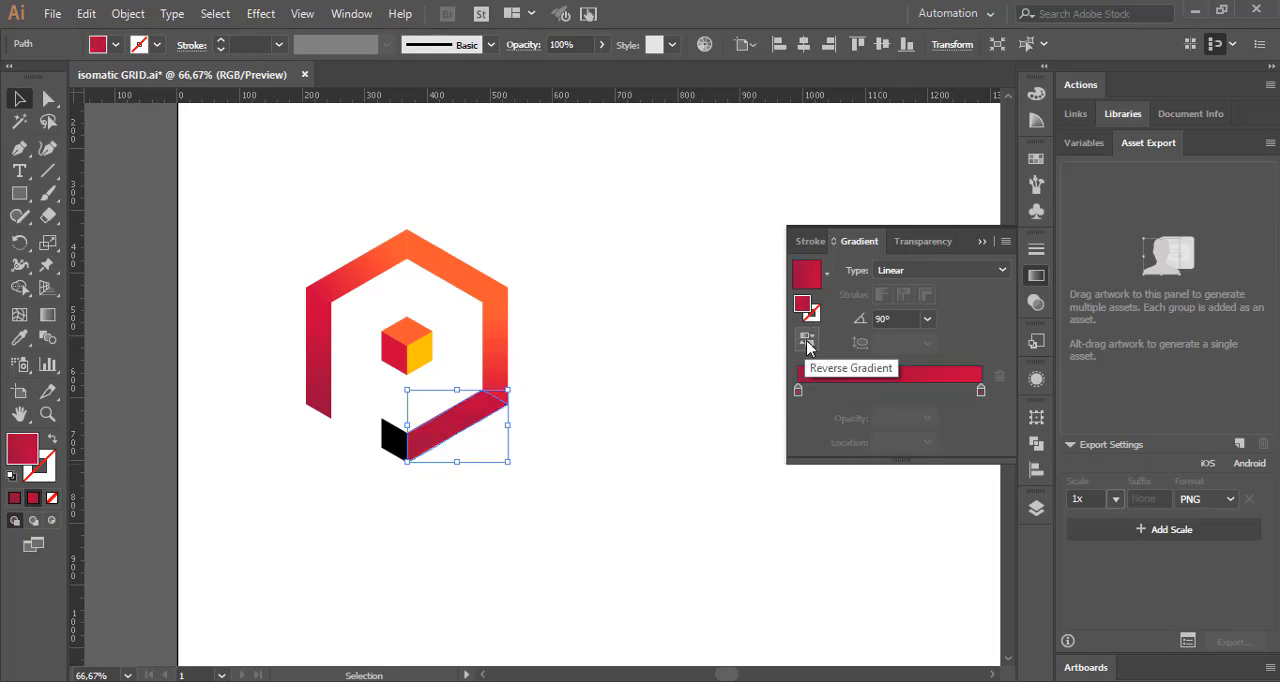
pyautogui.click(926, 320)
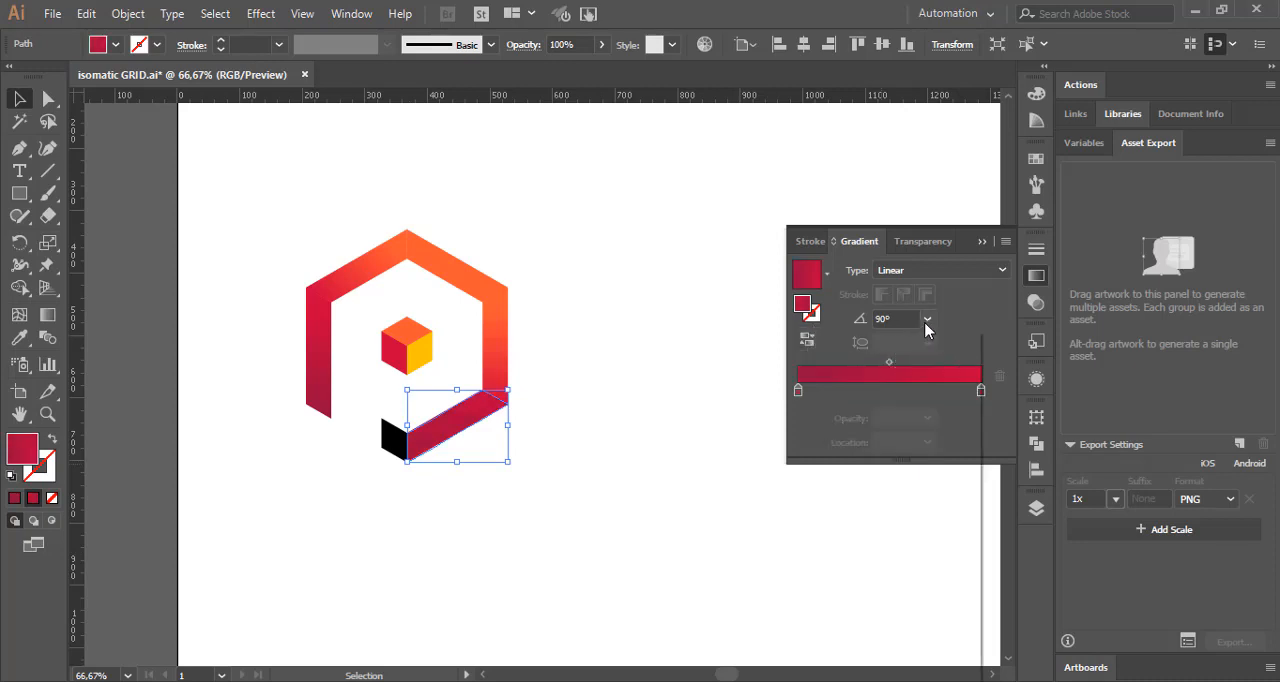
pyautogui.click(948, 455)
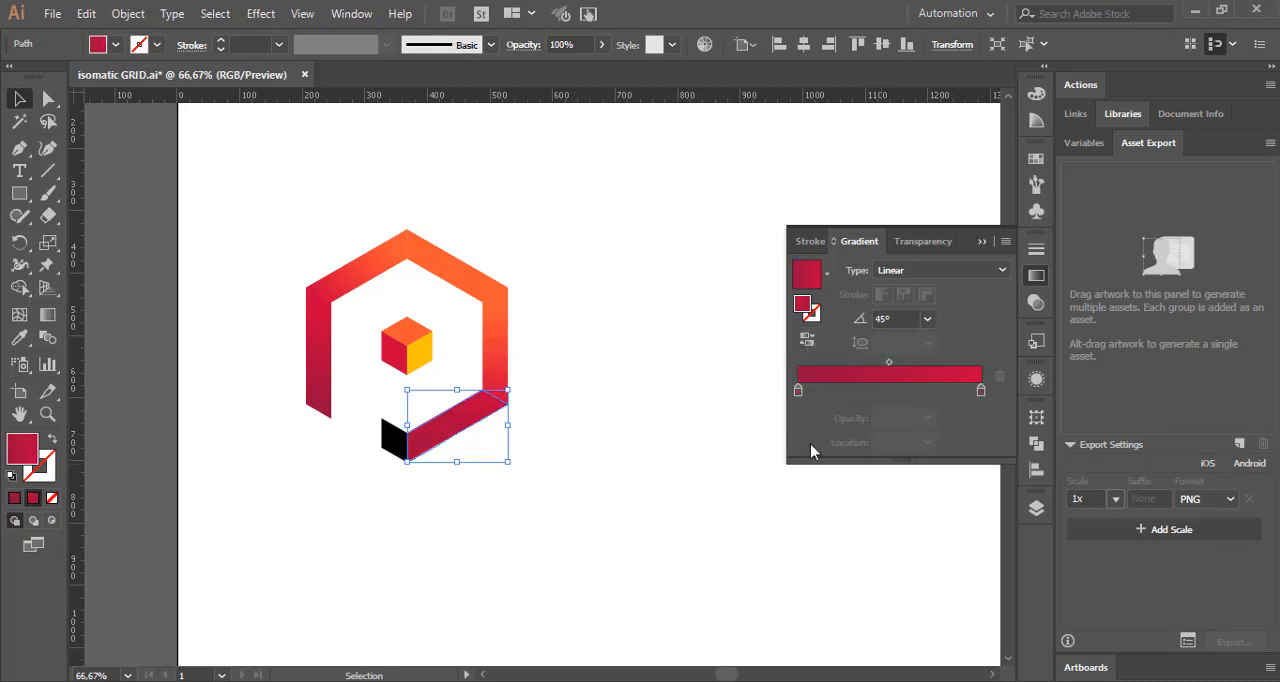
# Step: Move the ending stop of the lower-right bar's gradient to about 80%
pyautogui.moveTo(982, 393); pyautogui.dragTo(951, 396)
pyautogui.click(908, 441)
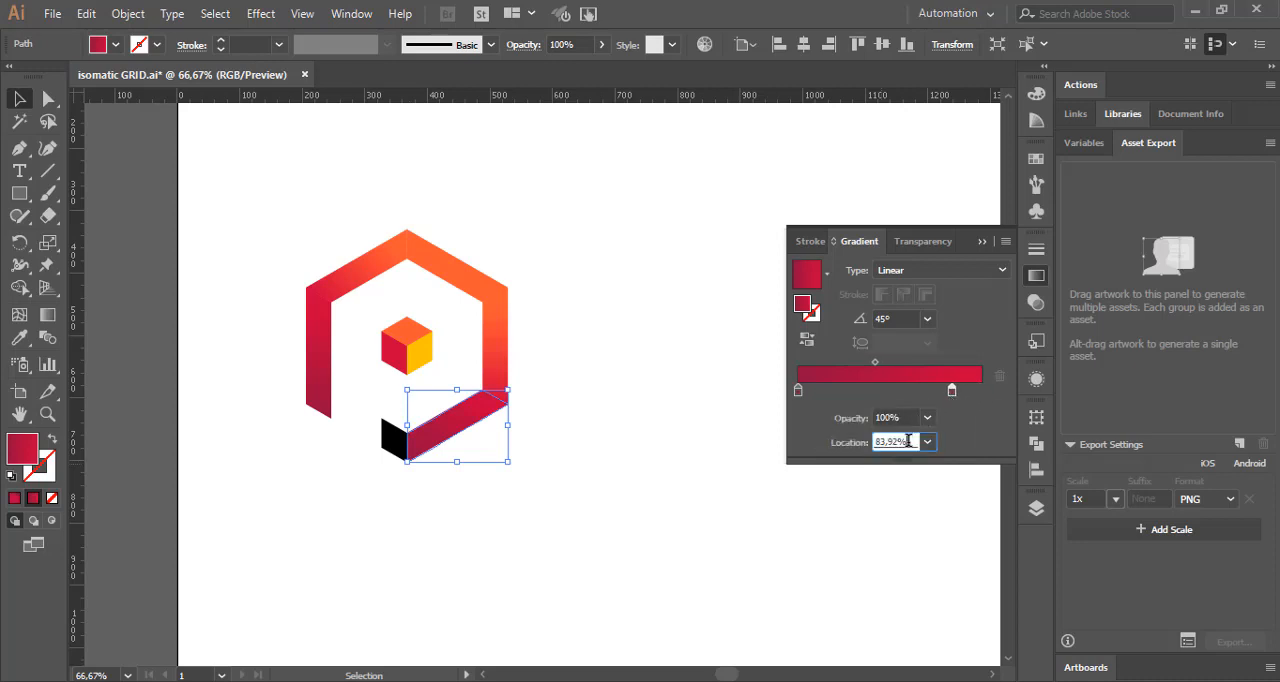
pyautogui.press('Down')
pyautogui.press('Down')
pyautogui.press('Down')
pyautogui.press('Down')
# Step: Set the midpoint location of the lower-right bar's gradient to 40% and deselect the bar
pyautogui.moveTo(871, 364); pyautogui.dragTo(865, 370)
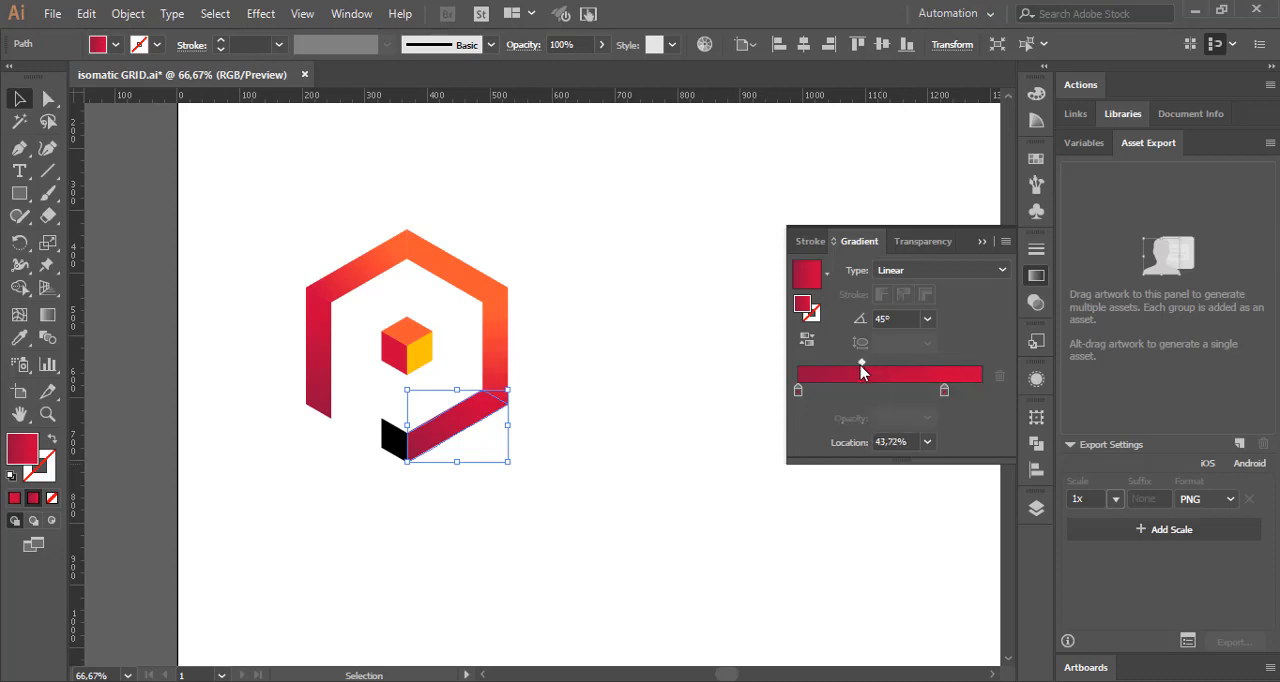
pyautogui.click(908, 440)
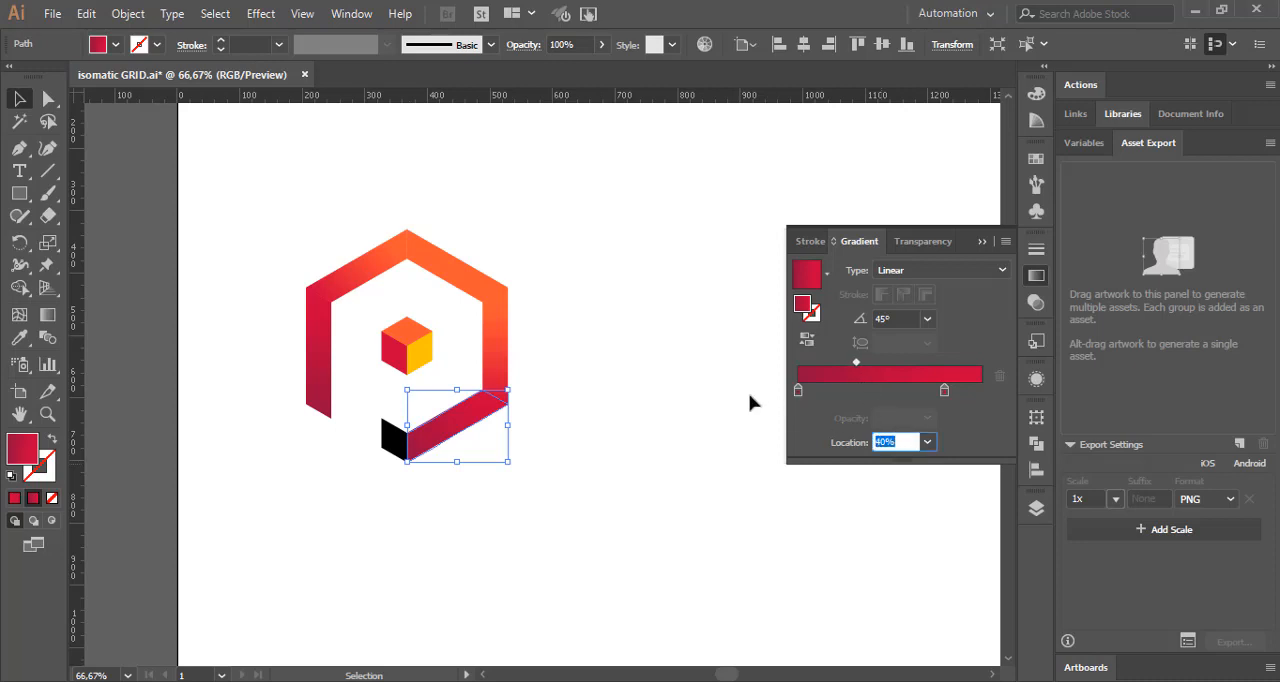
pyautogui.press('Return')
pyautogui.click(708, 395)
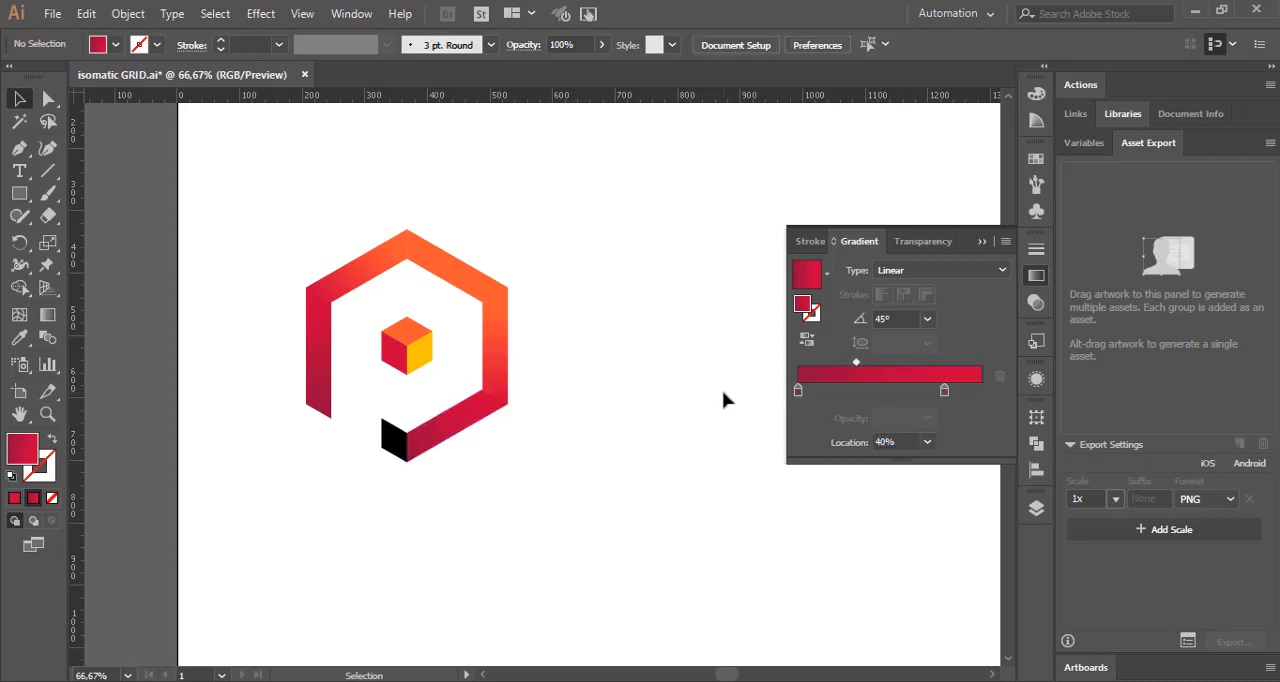
# Step: Set the ending stop location of the right vertical bar's gradient to 90%, deselect the bar and hide the gradient settings
pyautogui.click(497, 369)
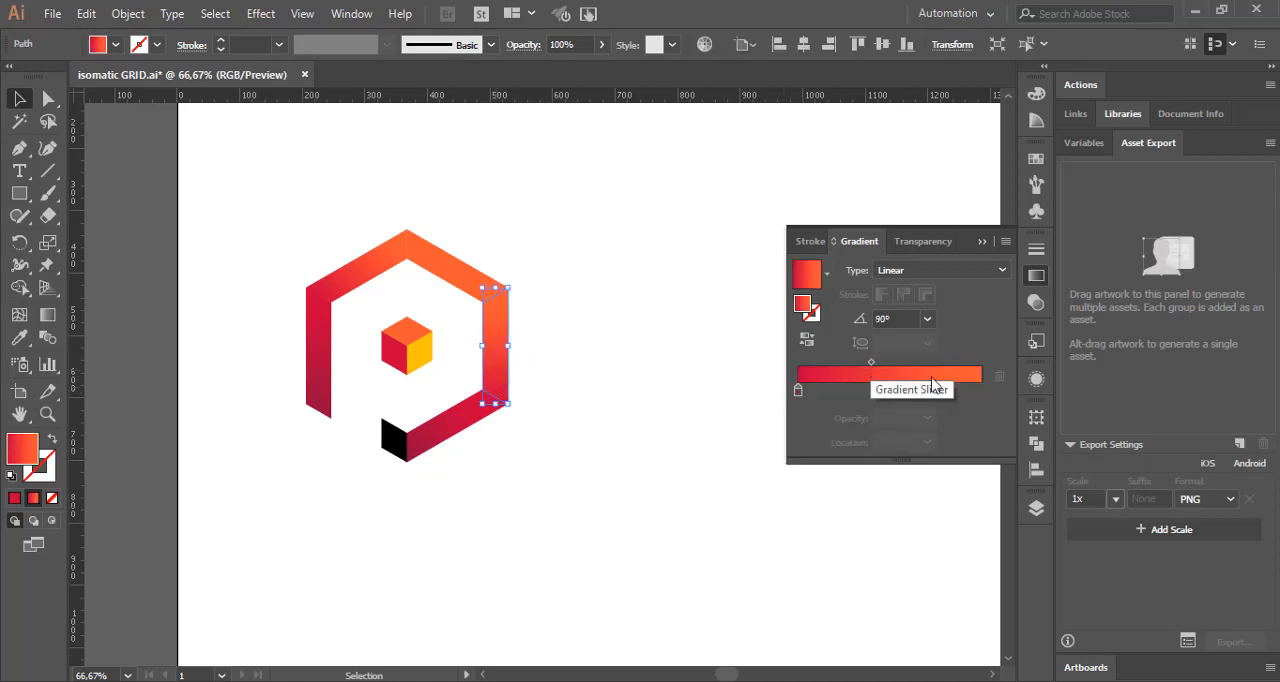
pyautogui.moveTo(944, 390); pyautogui.dragTo(960, 399)
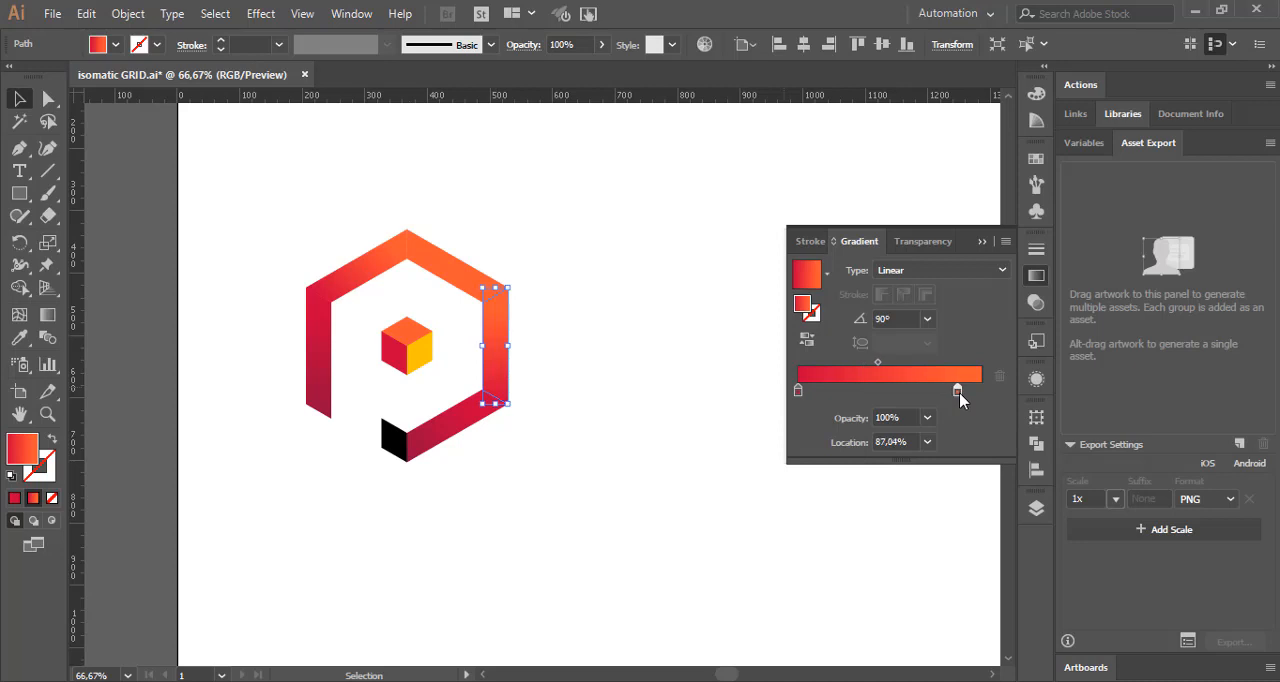
pyautogui.click(895, 442)
pyautogui.write('89')
pyautogui.press('Return')
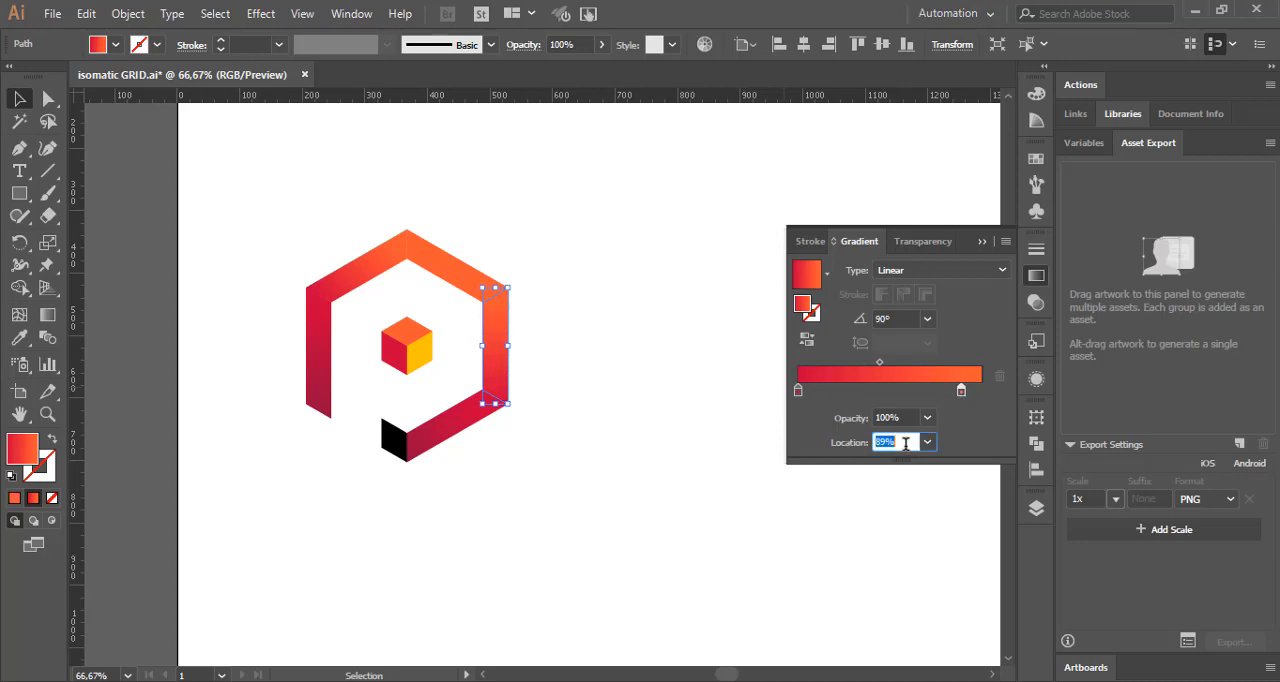
pyautogui.click(713, 466)
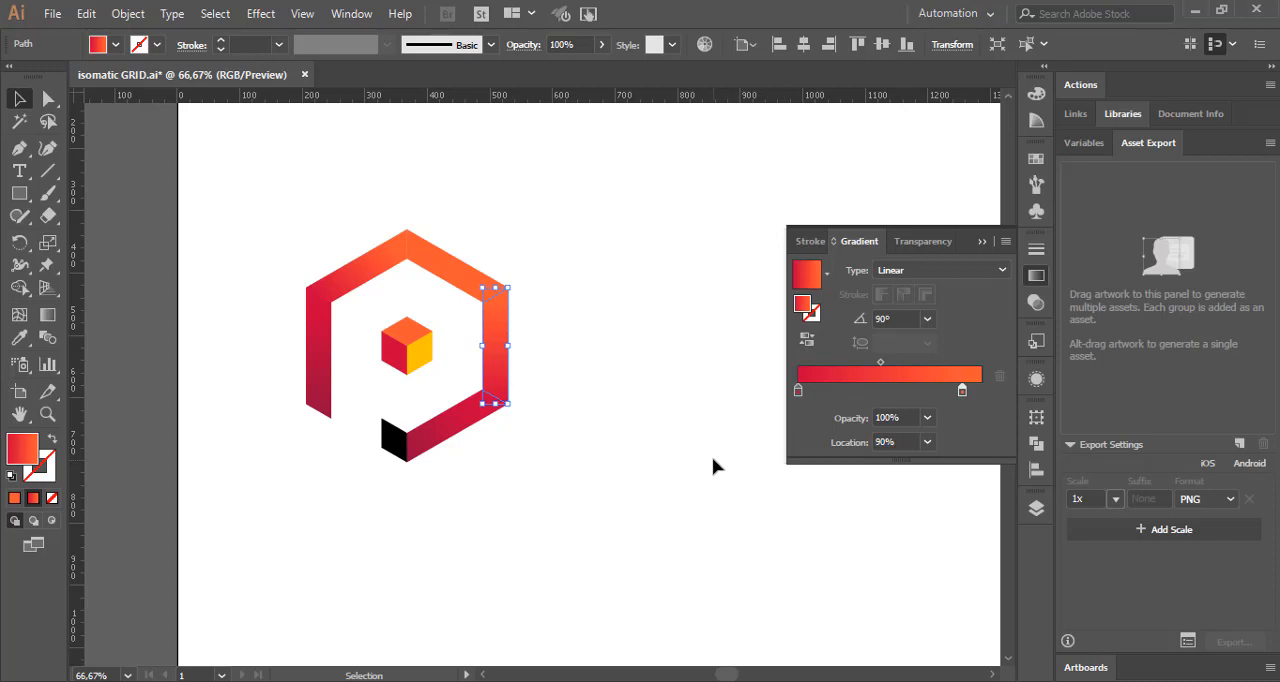
pyautogui.click(1035, 278)
# Step: Fill the P's small black end piece with the hex code 900C3F copied from the Color Hunt palette in the browser
pyautogui.click(390, 438)
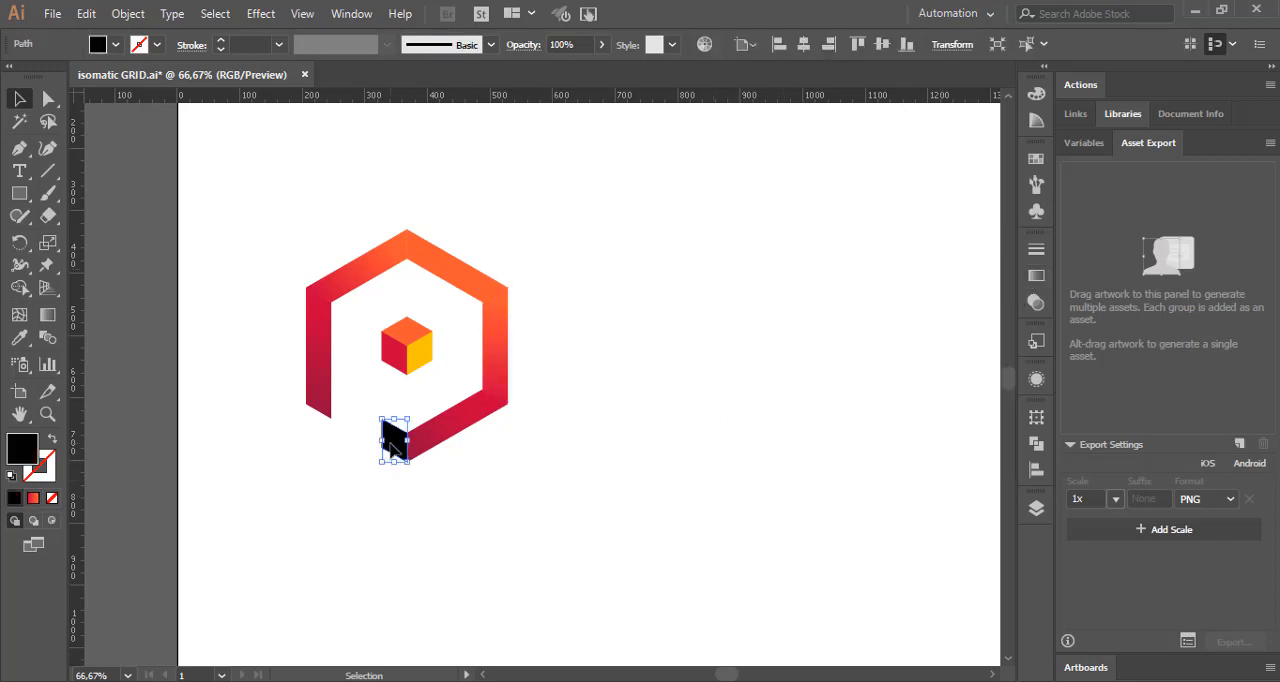
pyautogui.hotkey('alt', 'Tab')
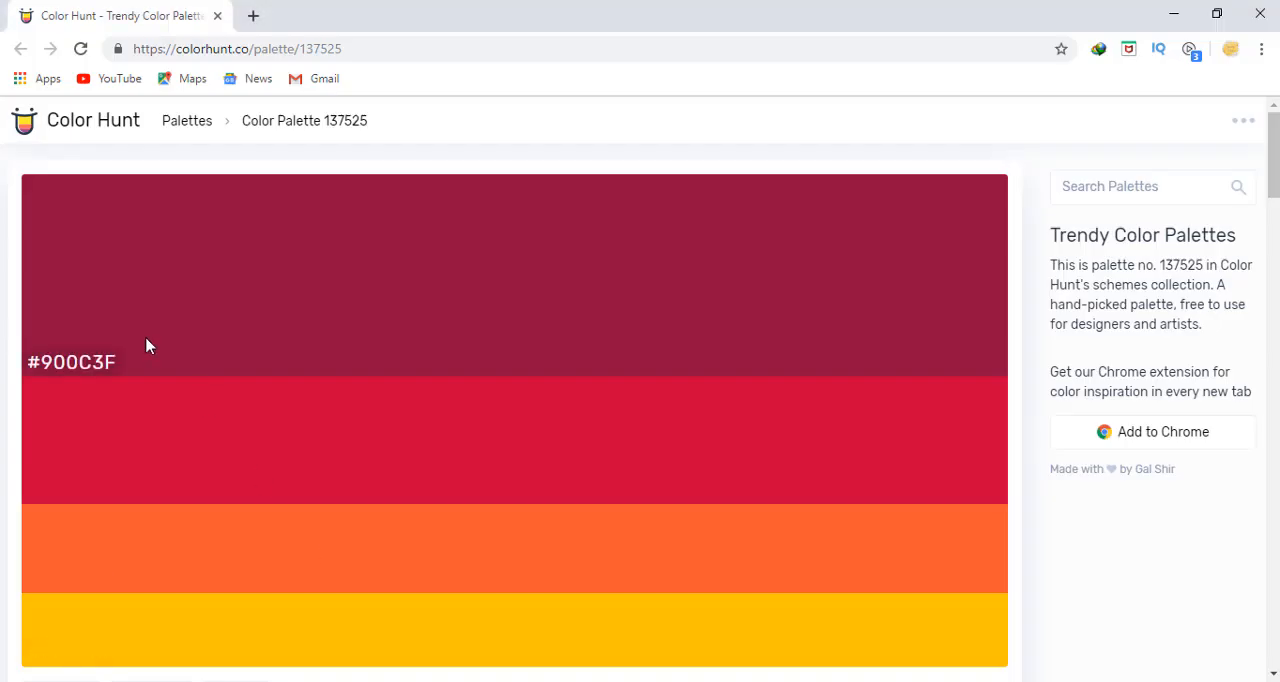
pyautogui.click(86, 366)
pyautogui.hotkey('alt', 'Tab')
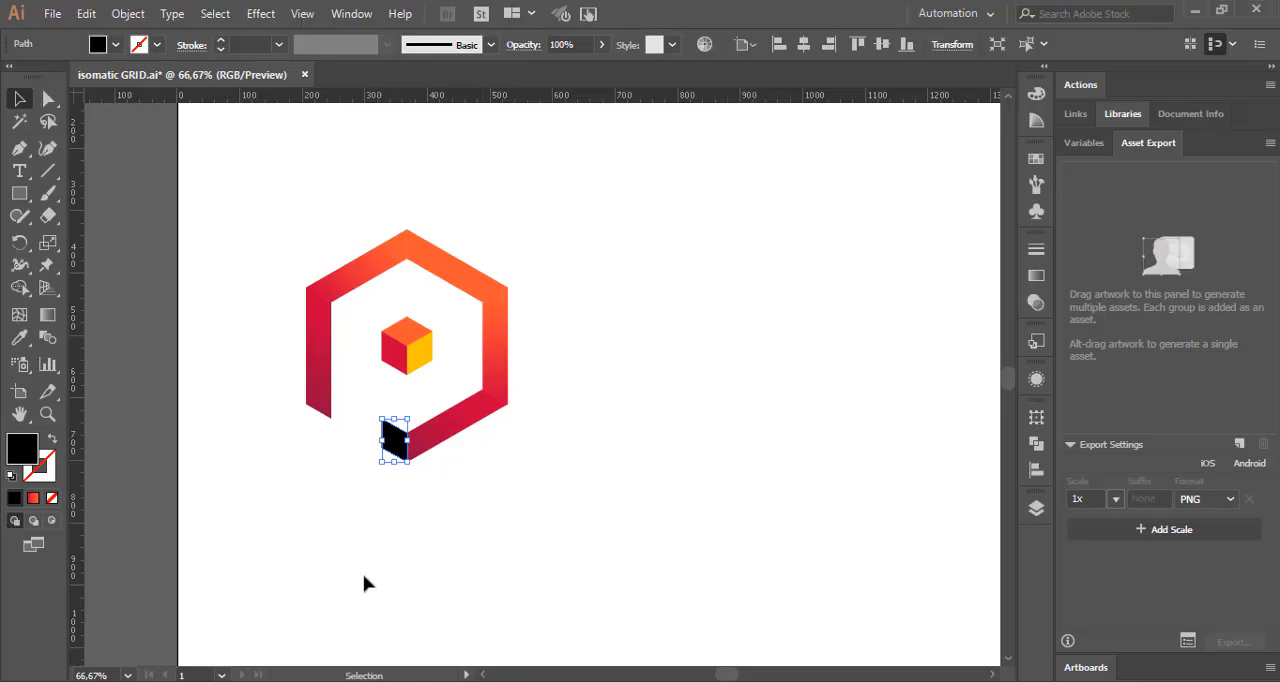
pyautogui.doubleClick(22, 448)
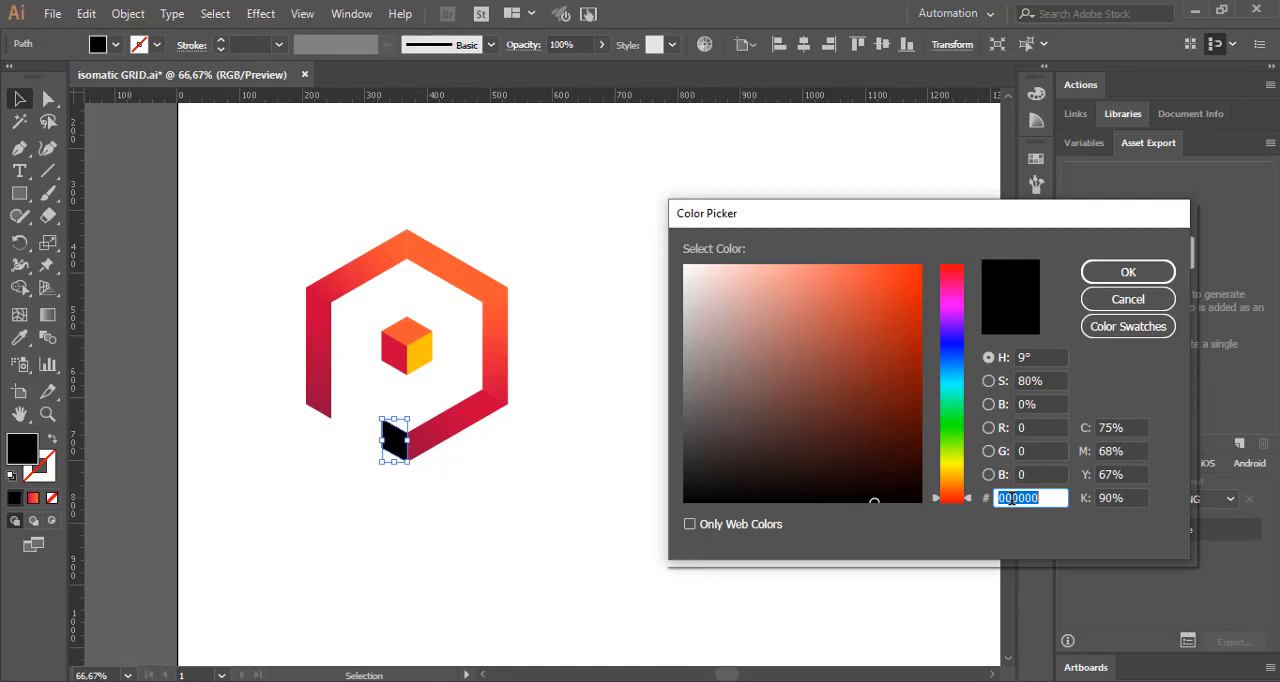
pyautogui.hotkey('ctrl', 'v')
pyautogui.click(1126, 272)
pyautogui.click(866, 289)
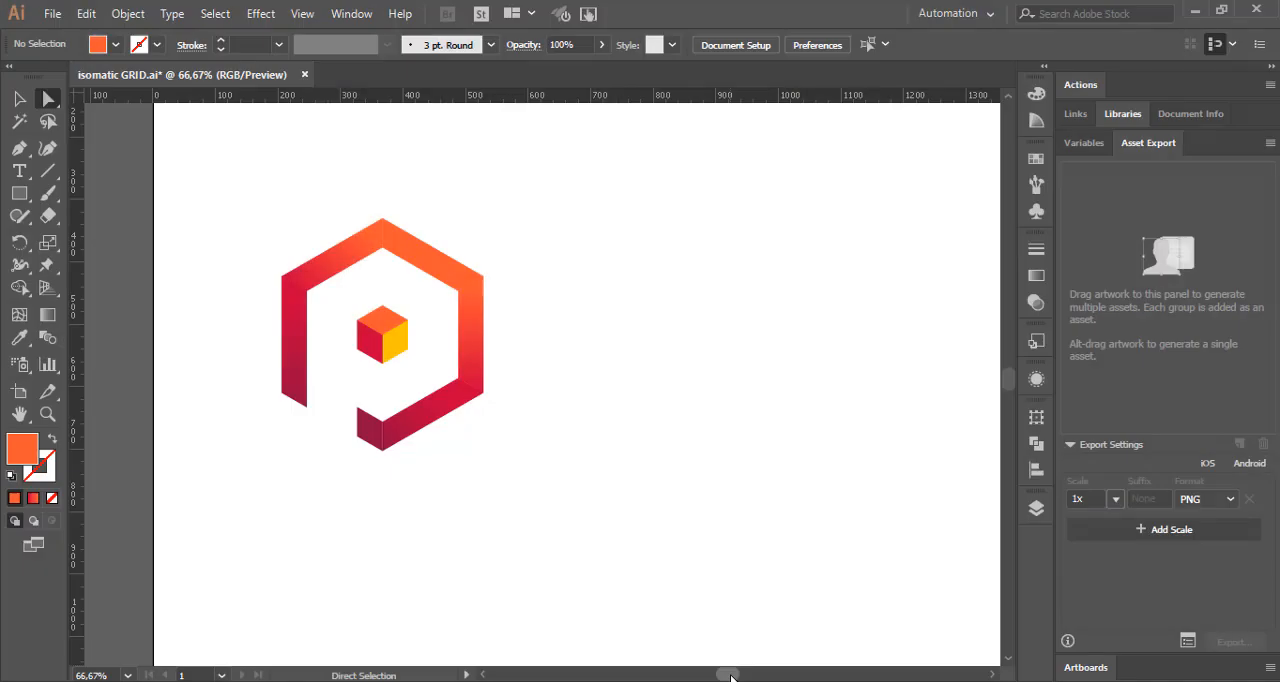
# Step: Select all pieces of the P and the center cube and give them a white 1 pt stroke
pyautogui.moveTo(731, 677); pyautogui.dragTo(739, 677)
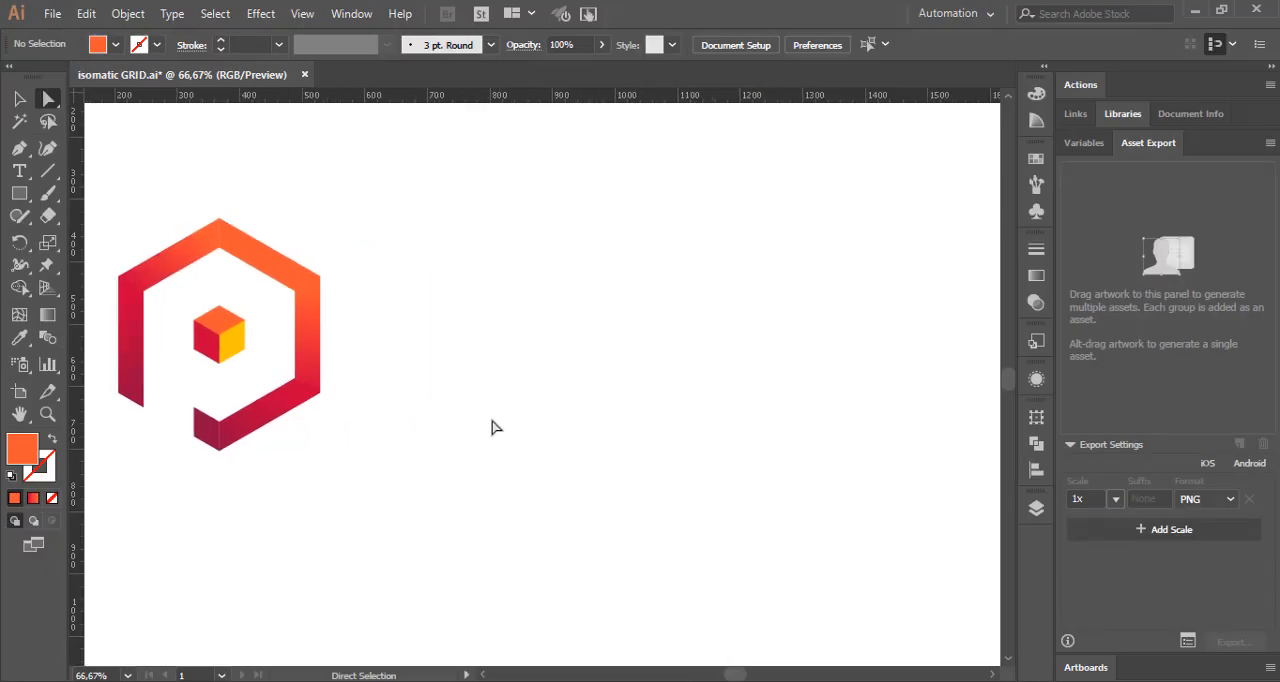
pyautogui.click(20, 101)
pyautogui.moveTo(104, 172); pyautogui.dragTo(409, 523)
pyautogui.moveTo(731, 677); pyautogui.dragTo(728, 677)
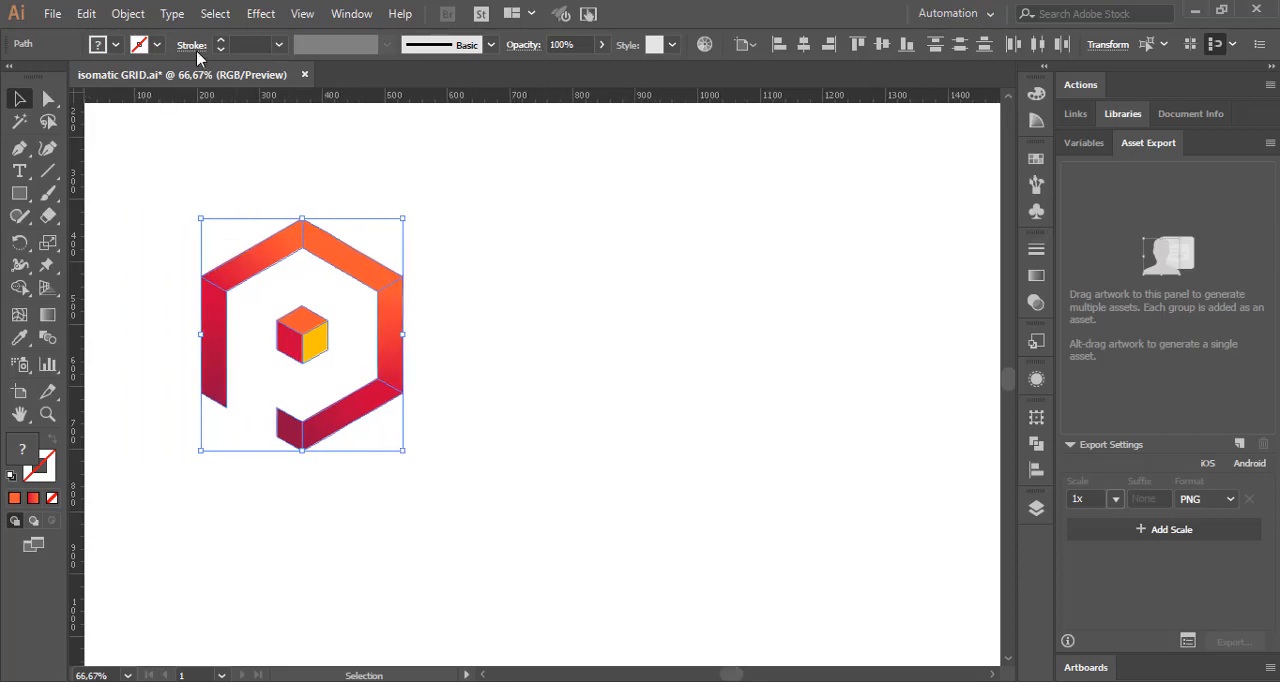
pyautogui.click(157, 44)
pyautogui.click(39, 77)
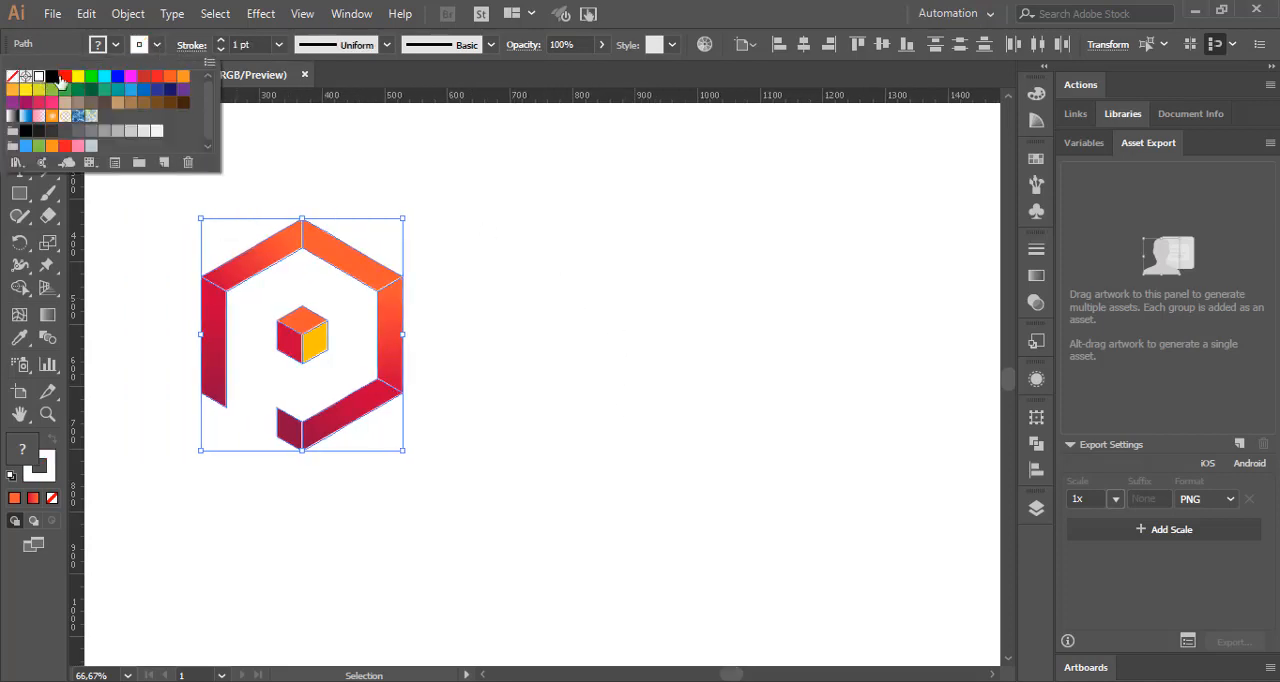
# Step: Give the logo's strokes round caps and round corner joins, set their weight to 2 pt and deselect the logo
pyautogui.click(190, 45)
pyautogui.click(190, 45)
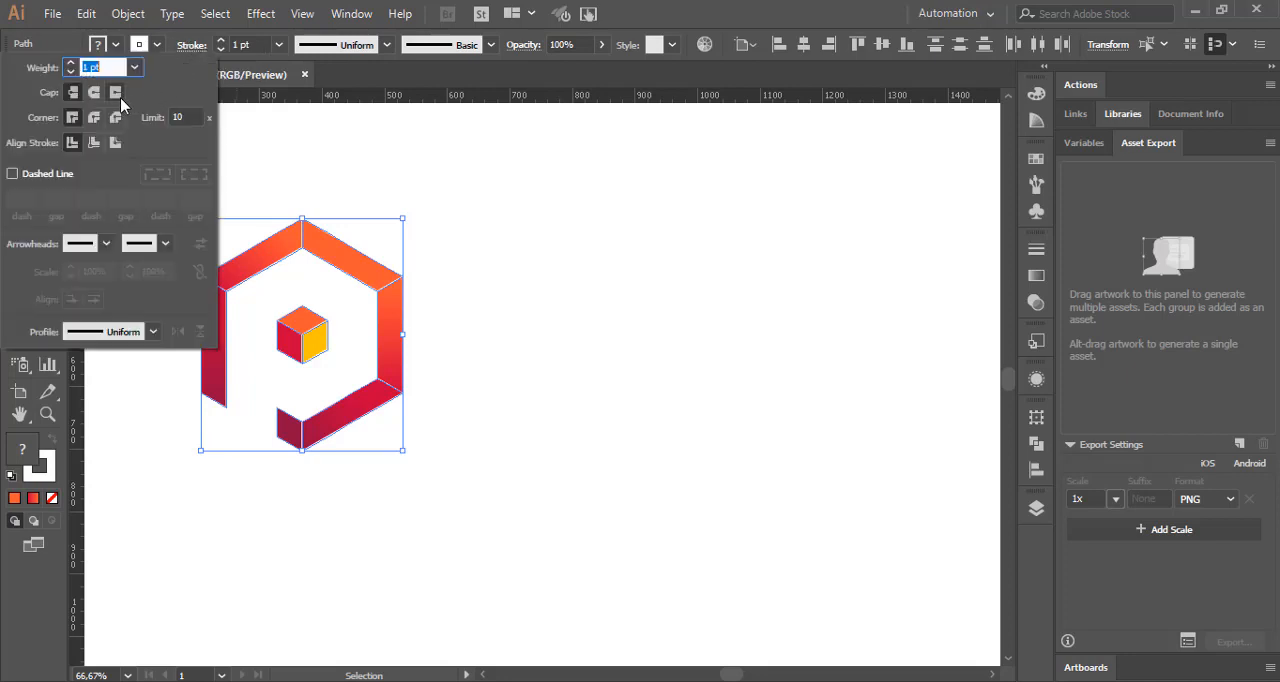
pyautogui.click(94, 92)
pyautogui.click(96, 118)
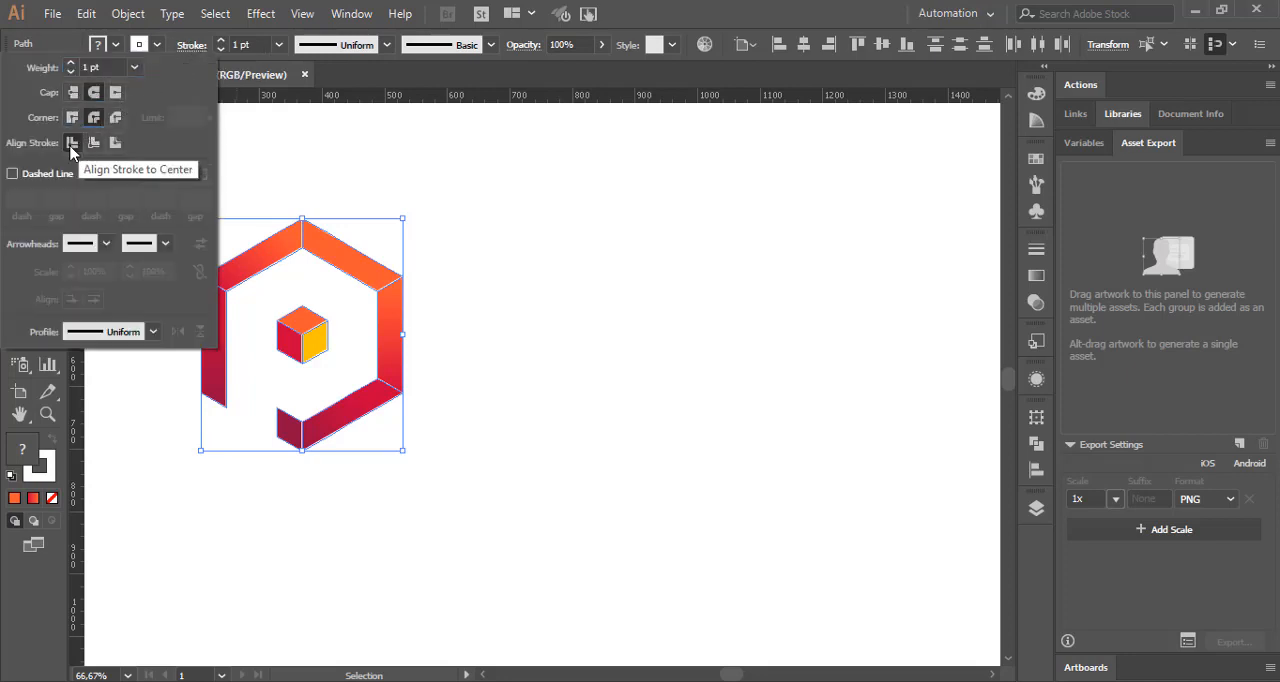
pyautogui.click(222, 44)
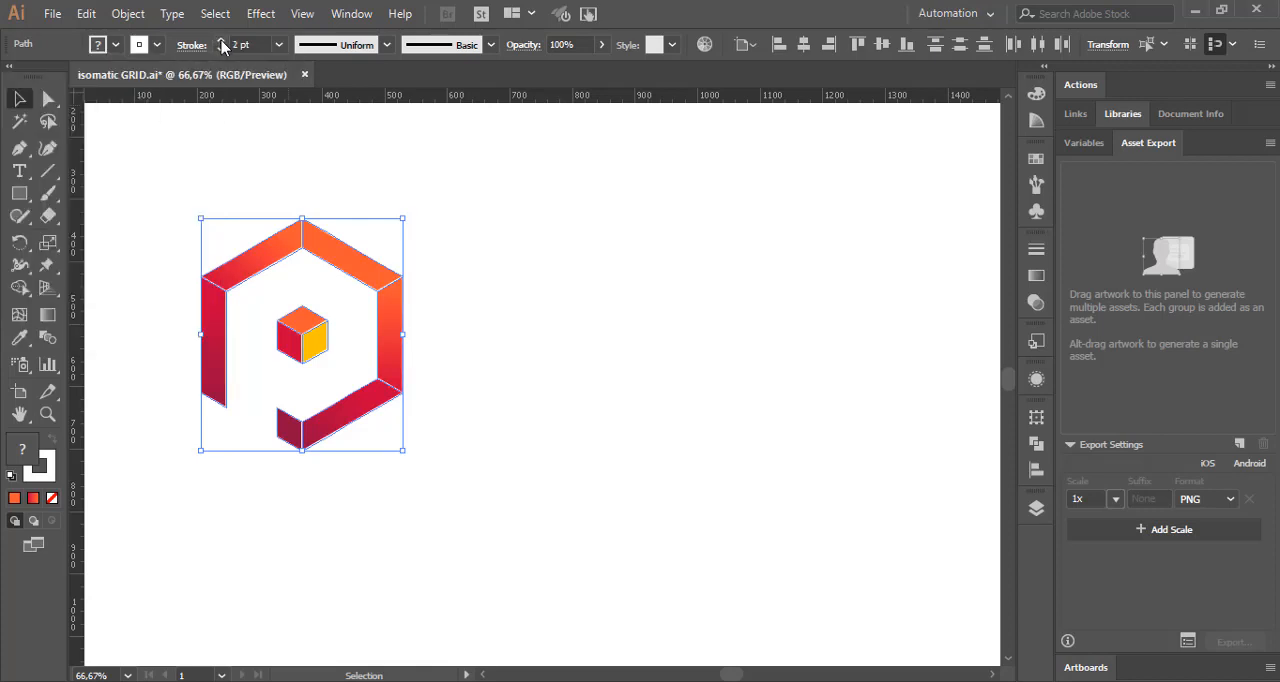
pyautogui.click(505, 199)
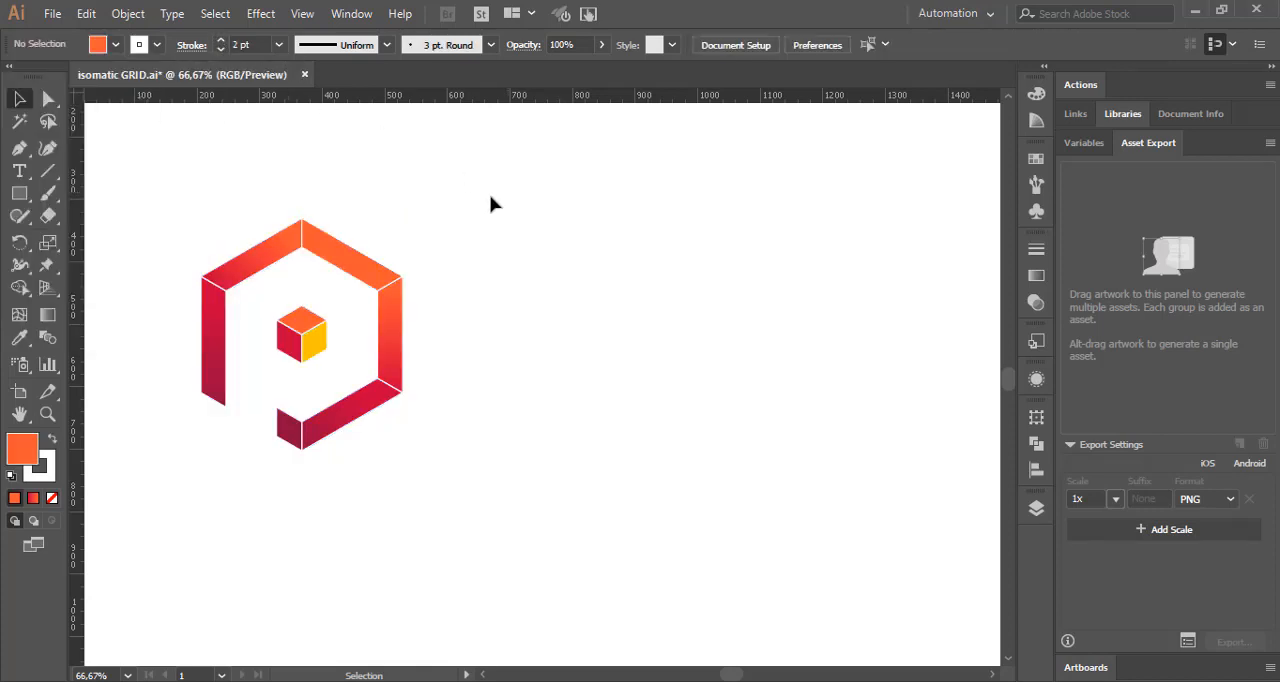
# Step: Duplicate the whole logo to the right of the original and give the copy's pieces a dark gray stroke
pyautogui.moveTo(289, 316); pyautogui.dragTo(449, 486)
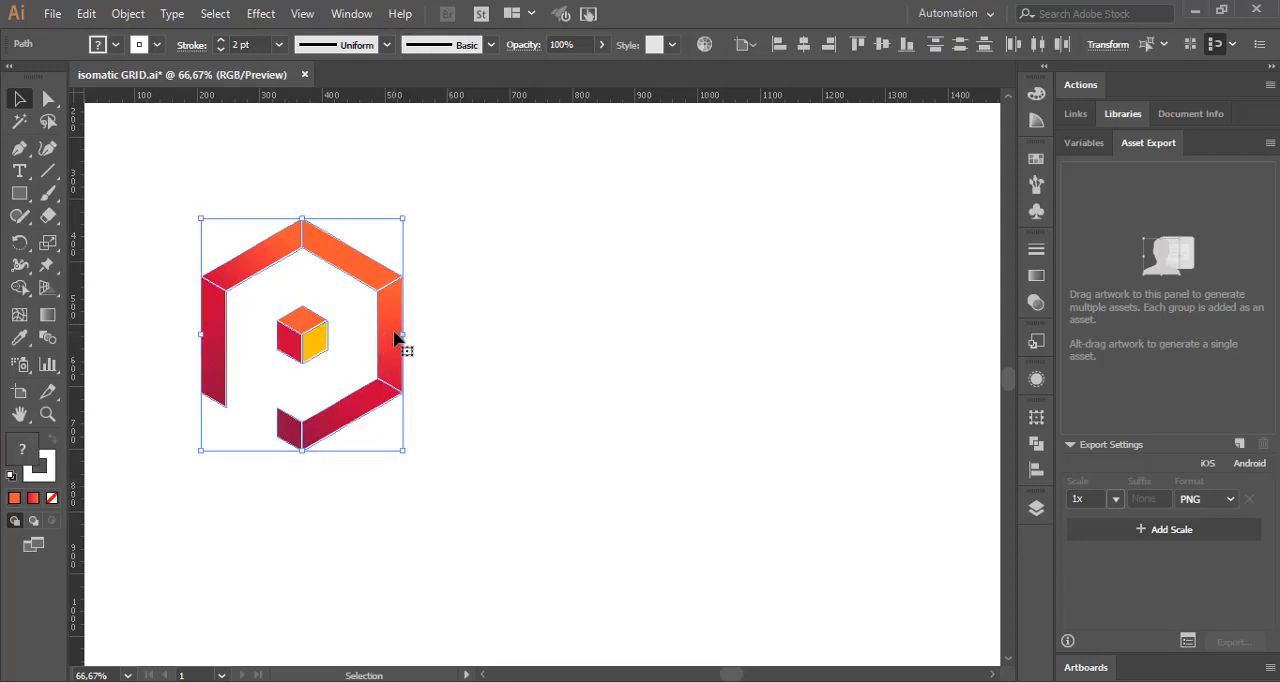
pyautogui.moveTo(397, 338); pyautogui.dragTo(672, 342)
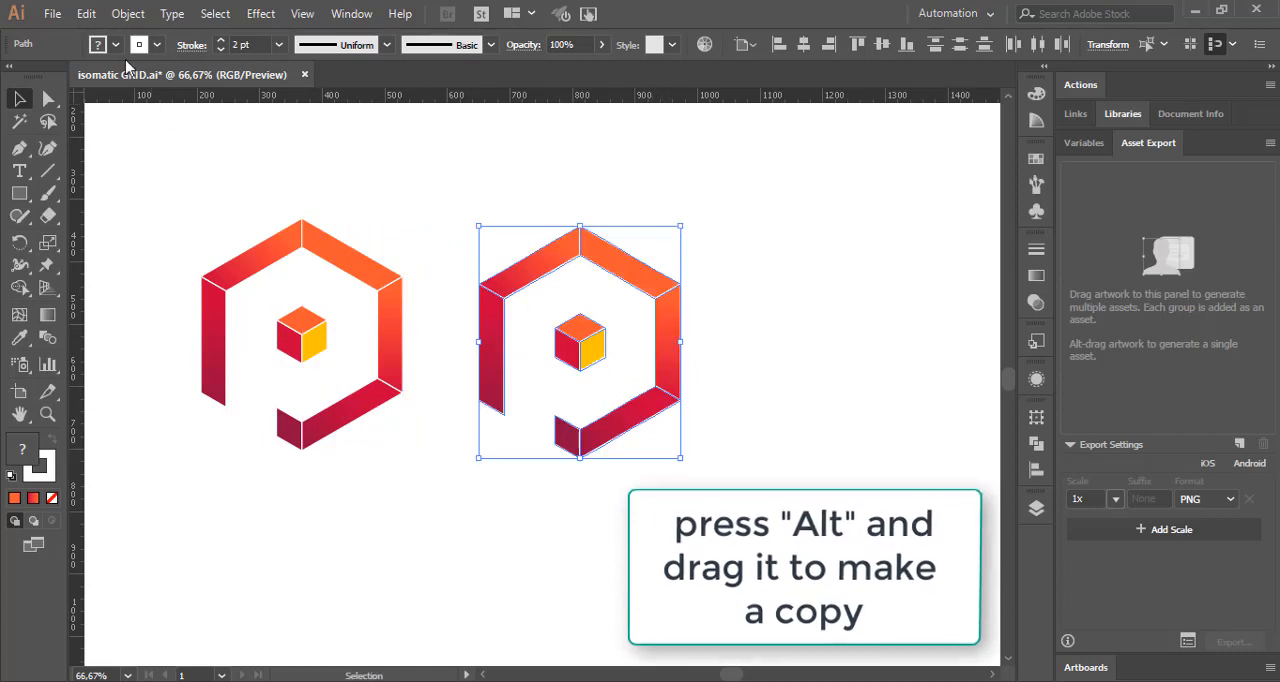
pyautogui.click(156, 45)
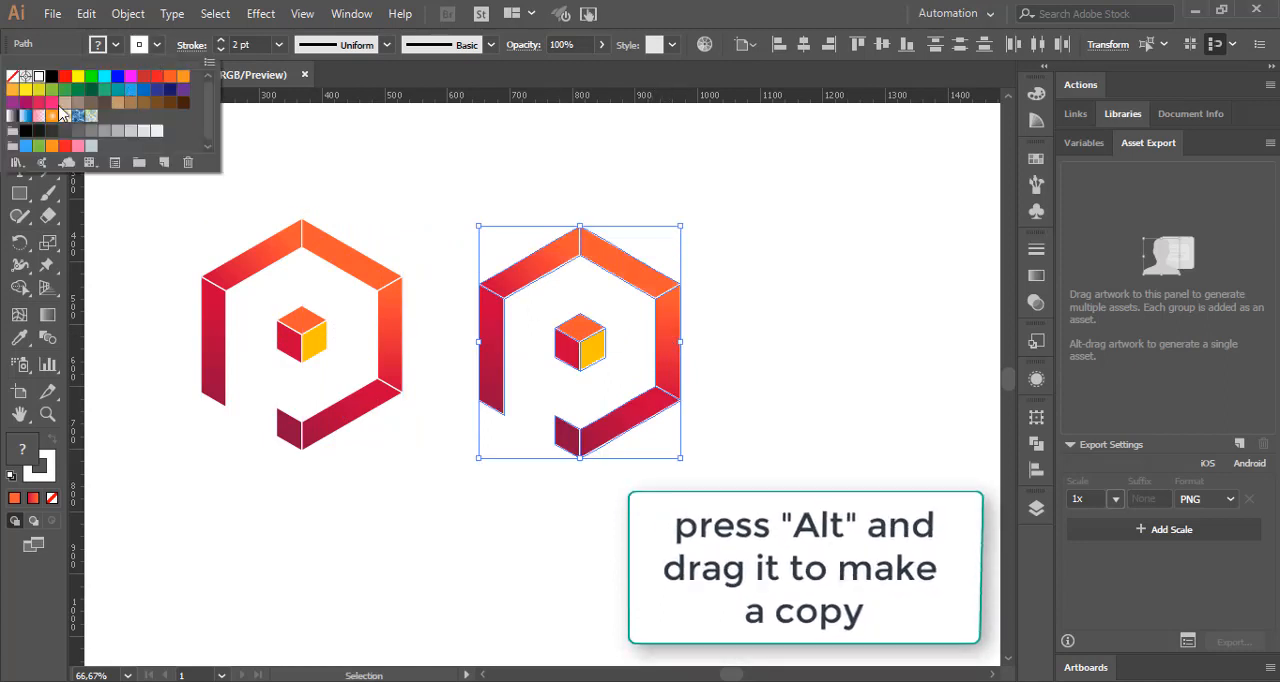
pyautogui.click(39, 131)
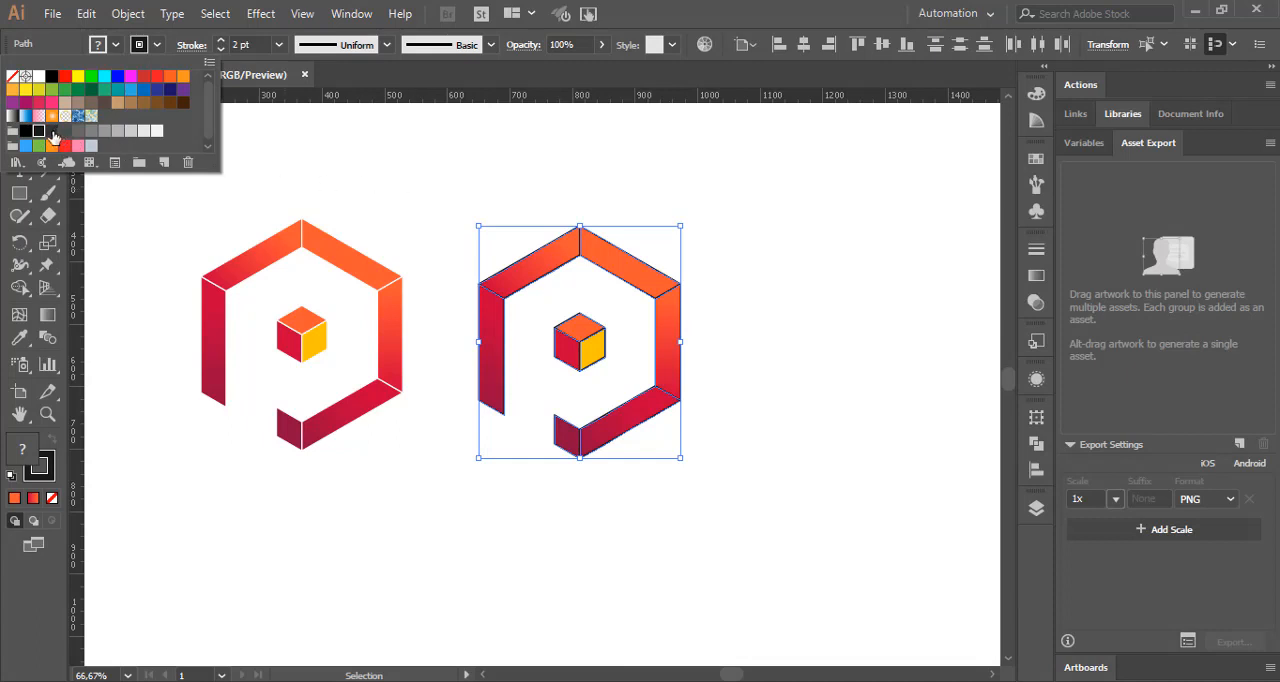
pyautogui.click(52, 131)
pyautogui.click(472, 163)
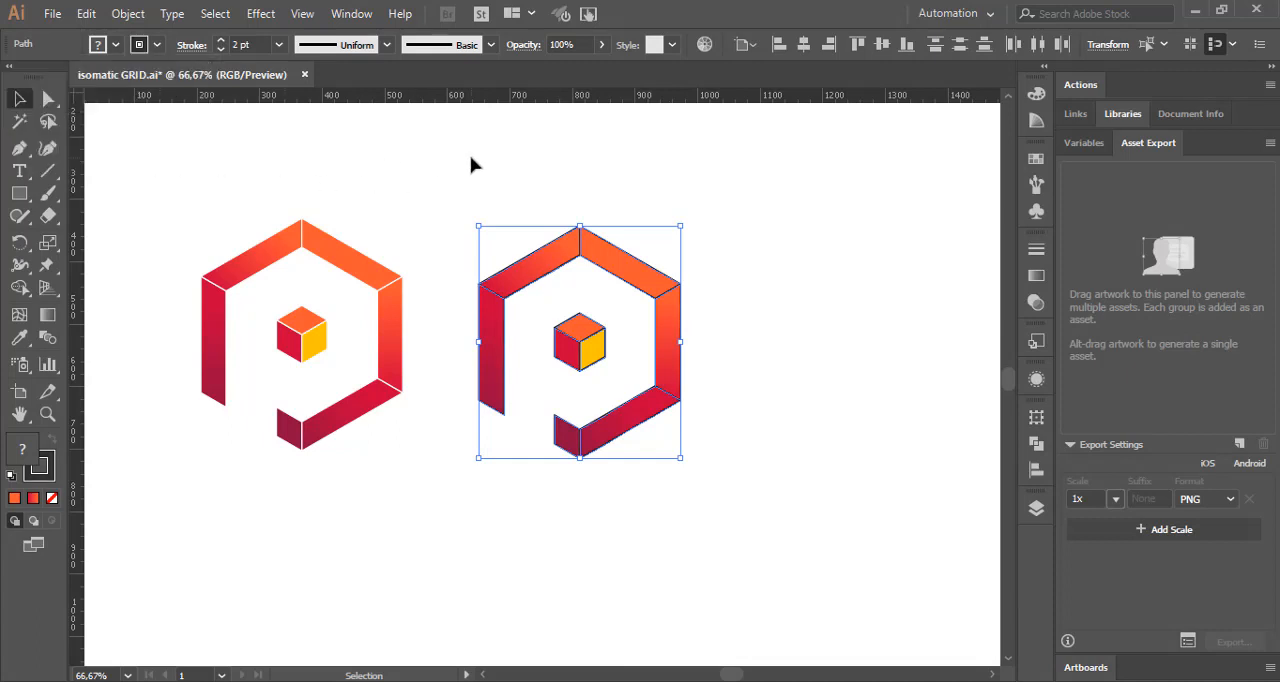
pyautogui.click(472, 163)
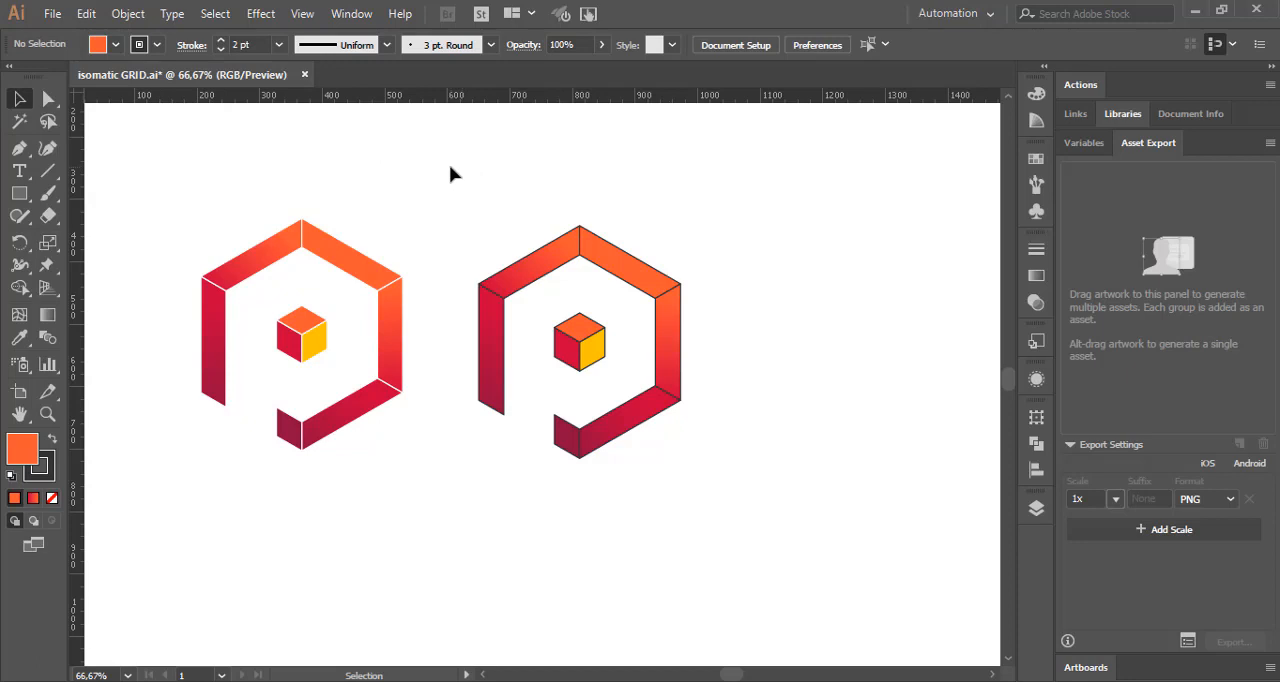
pyautogui.moveTo(450, 166); pyautogui.dragTo(735, 516)
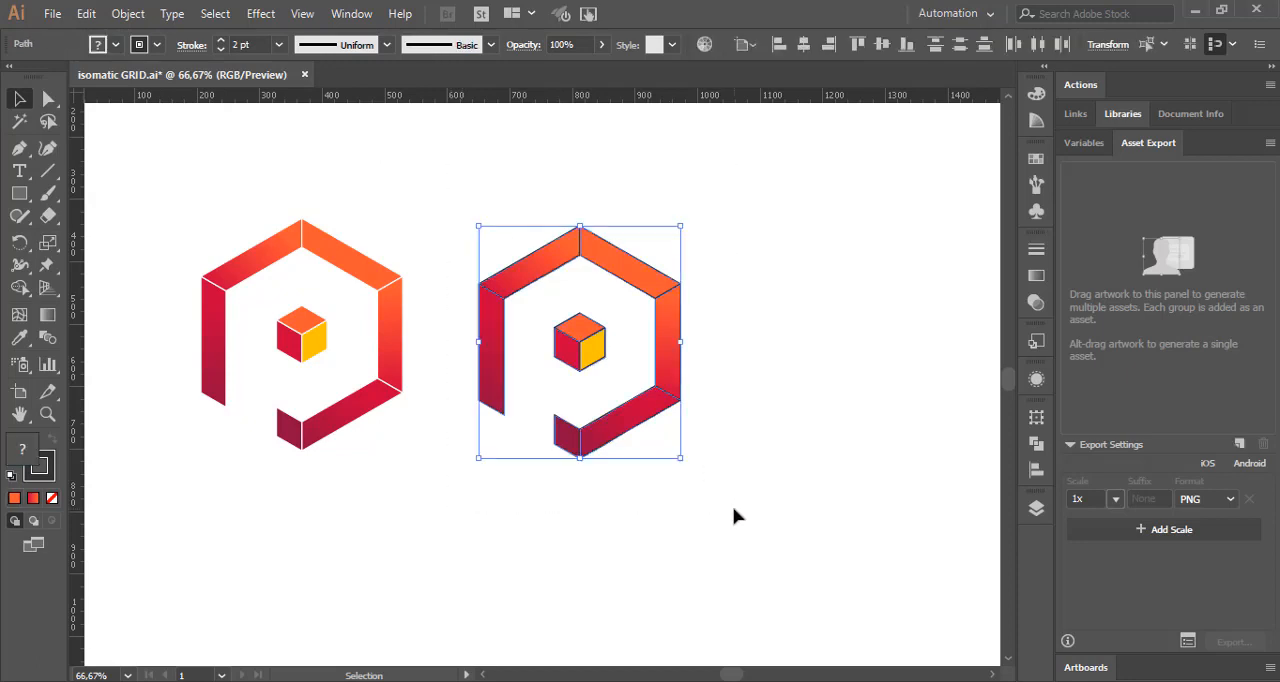
pyautogui.click(802, 359)
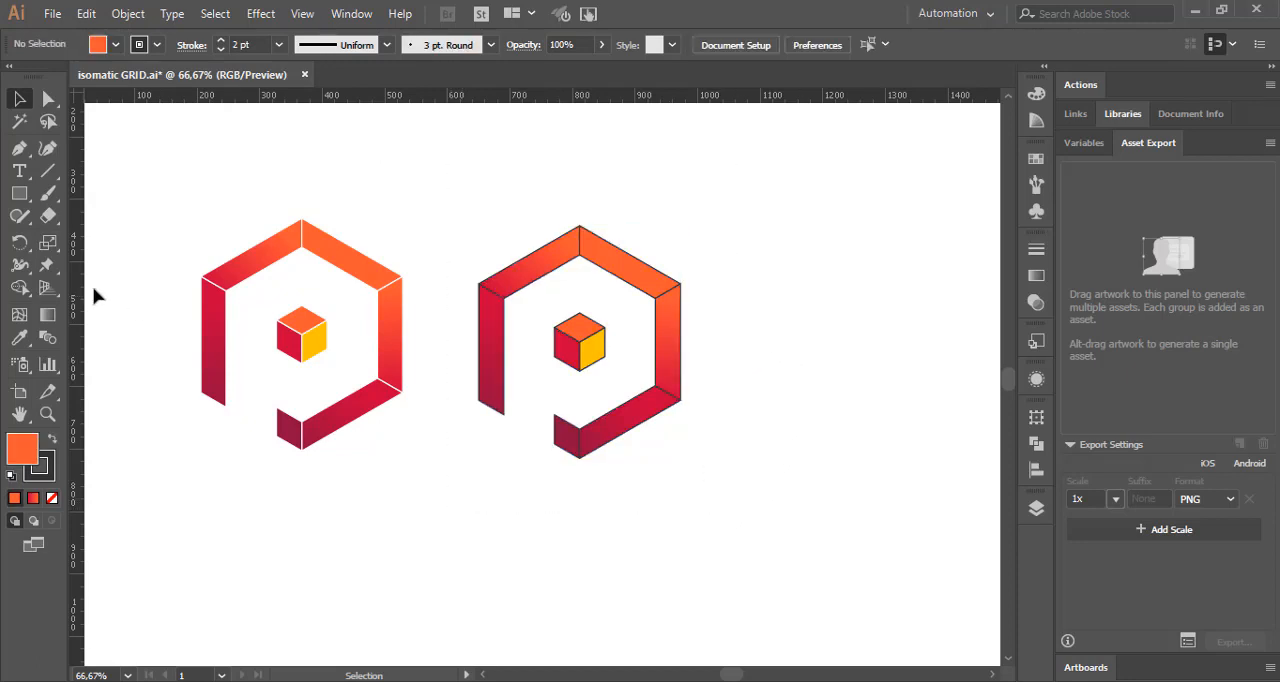
# Step: Fill the top face of the copy's cube with the hex code FFC300 copied from the Color Hunt palette in the browser
pyautogui.click(585, 331)
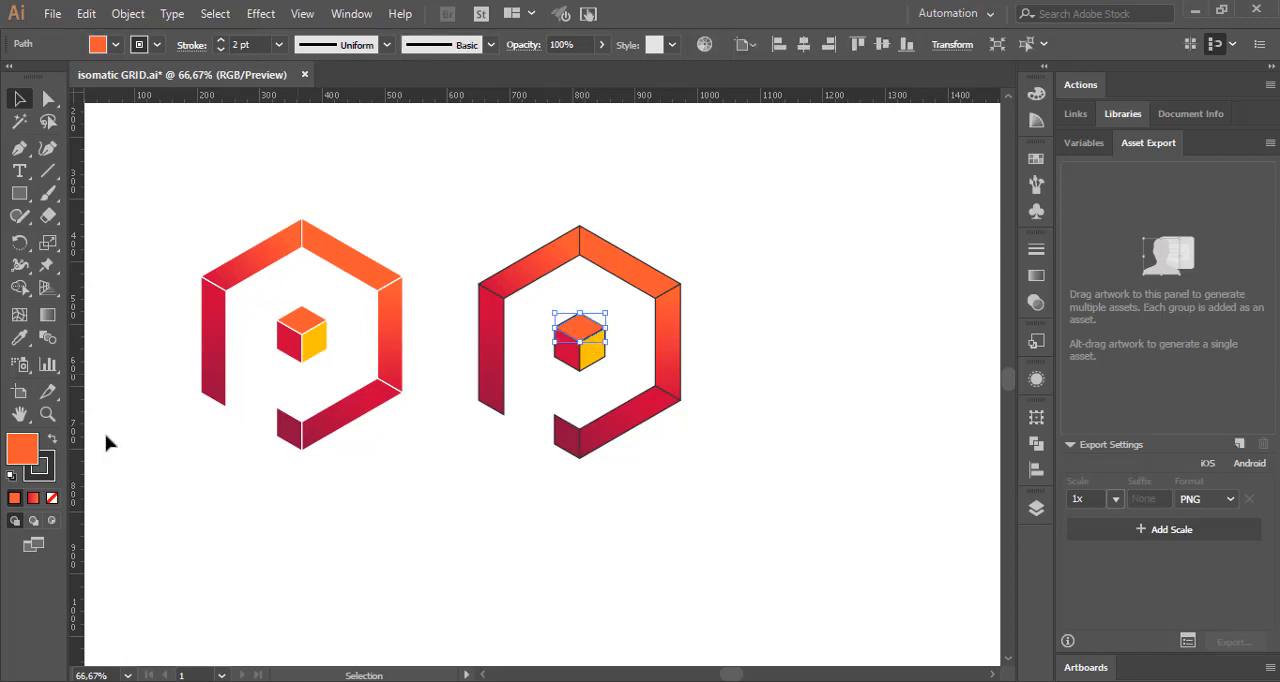
pyautogui.moveTo(390, 681)
pyautogui.click(390, 615)
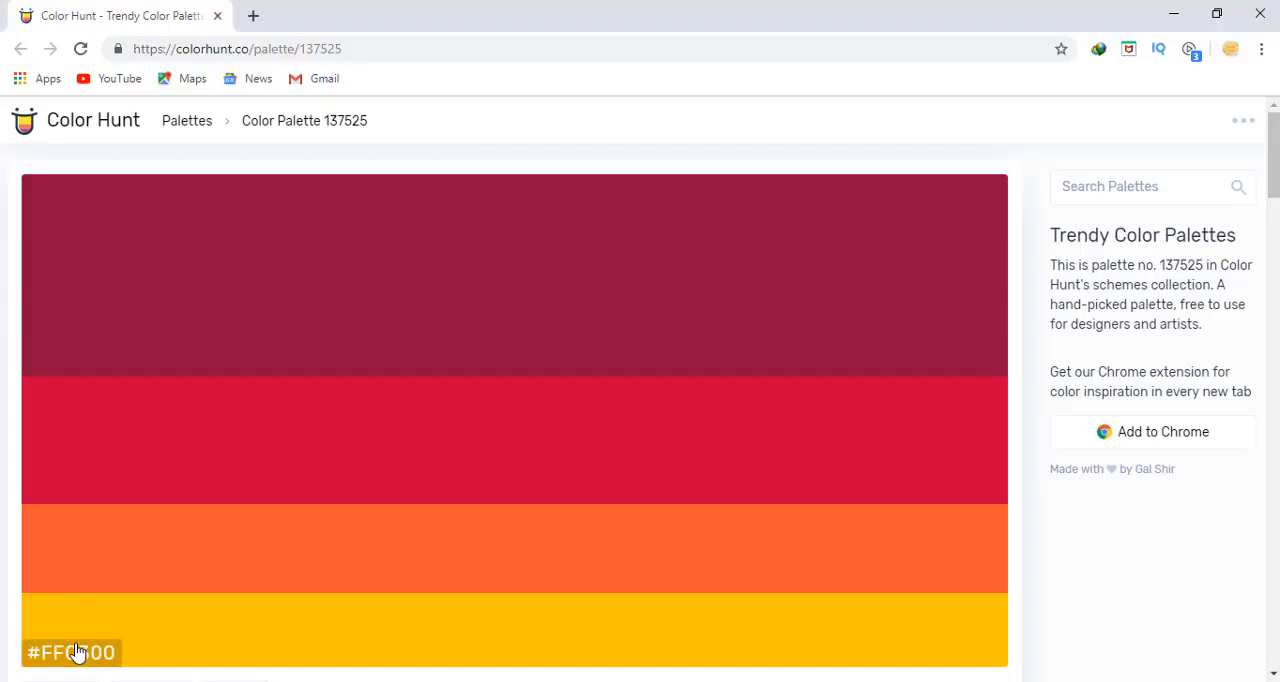
pyautogui.click(540, 680)
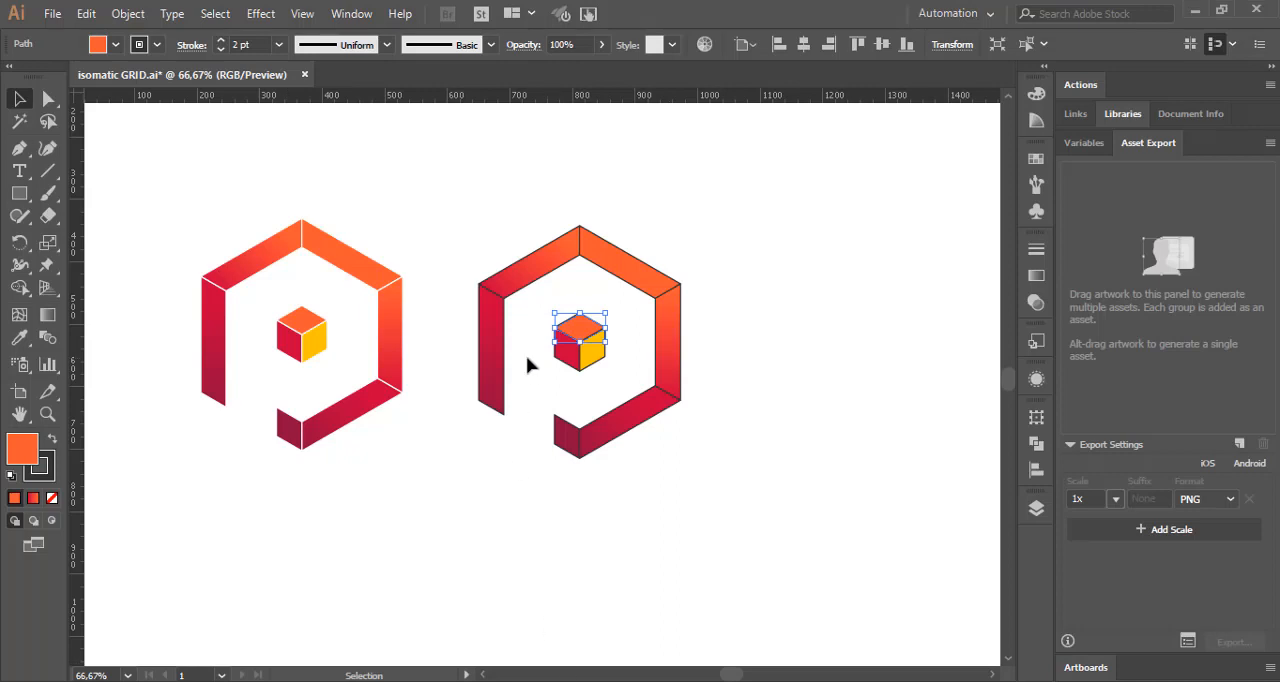
pyautogui.doubleClick(22, 449)
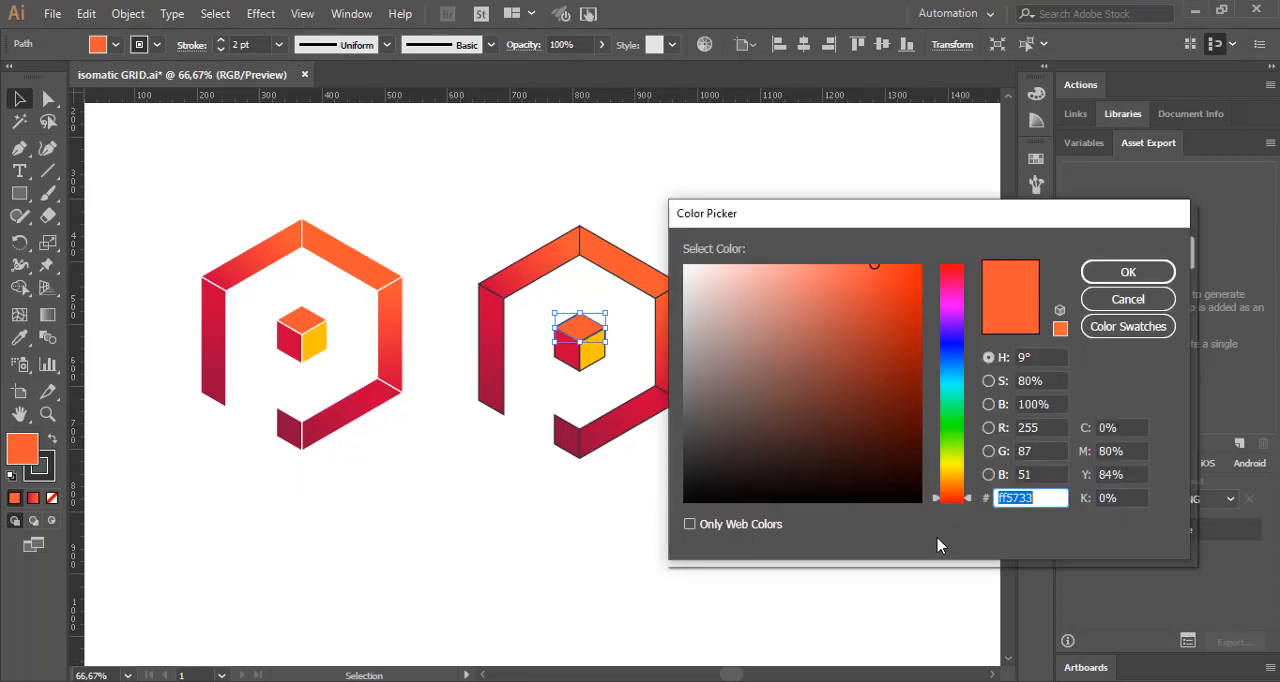
pyautogui.hotkey('ctrl', 'v')
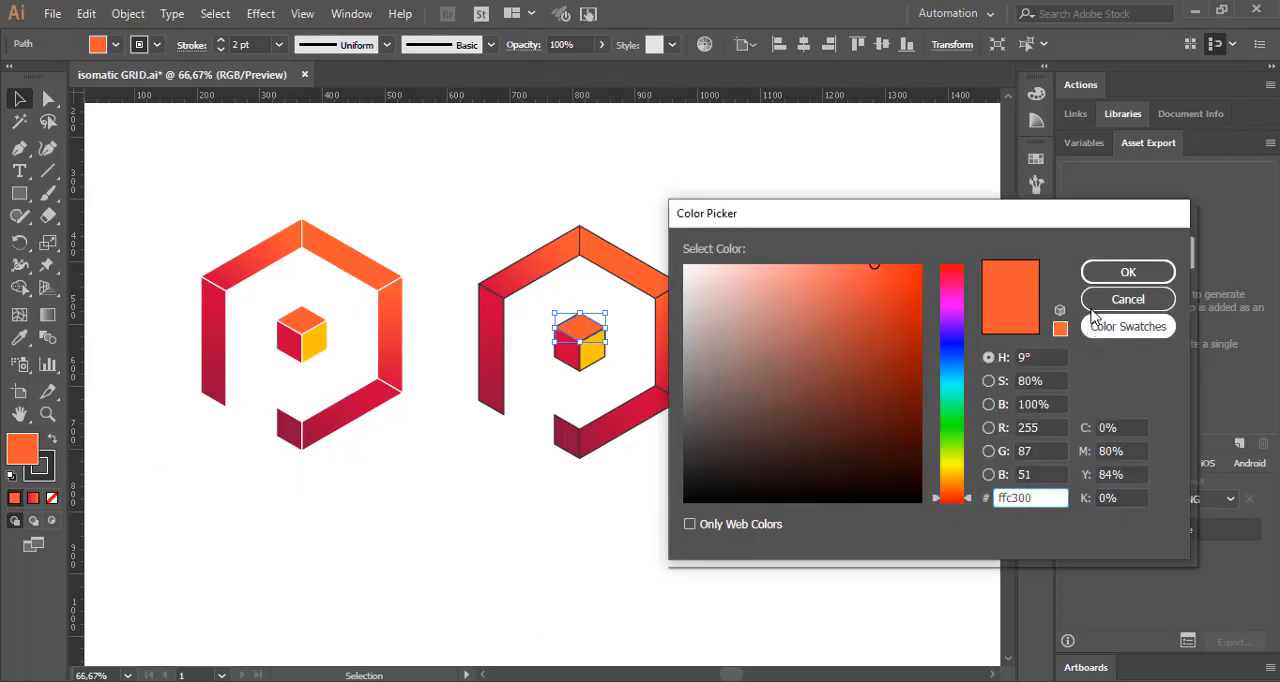
pyautogui.click(1128, 271)
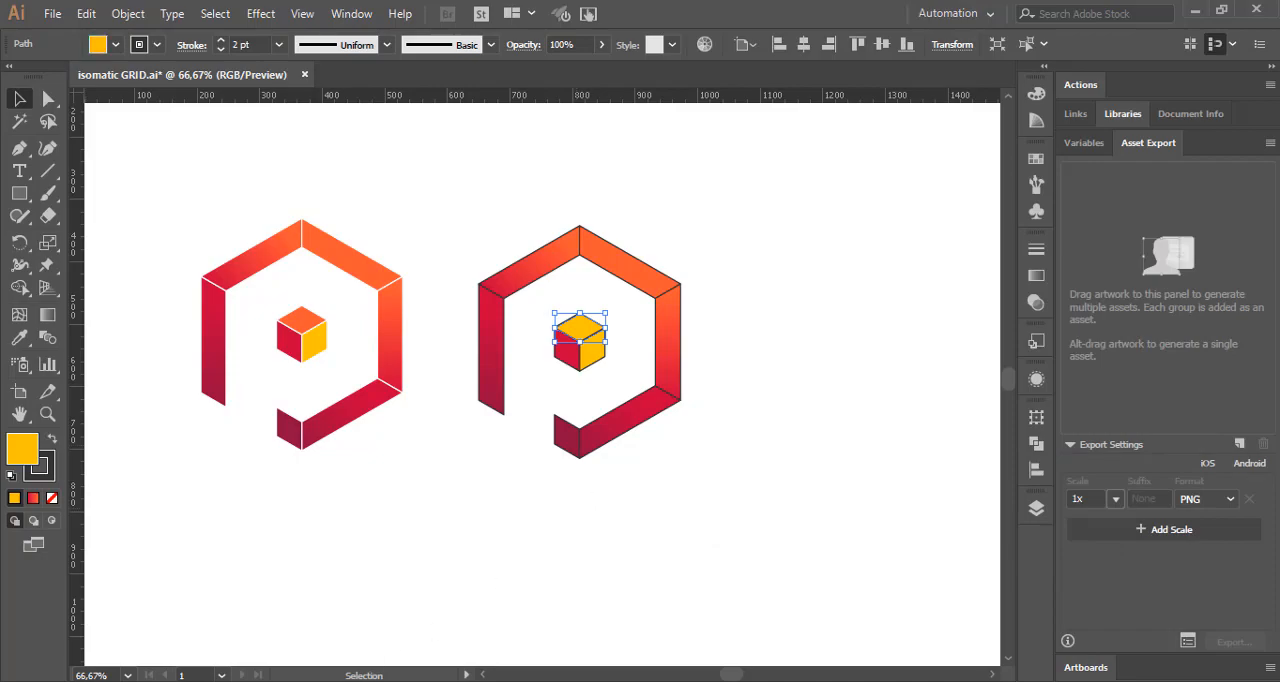
# Step: Fill the right face of the copy's cube with the orange FF5733 copied from the browser palette and deselect it
pyautogui.click(395, 678)
pyautogui.click(102, 583)
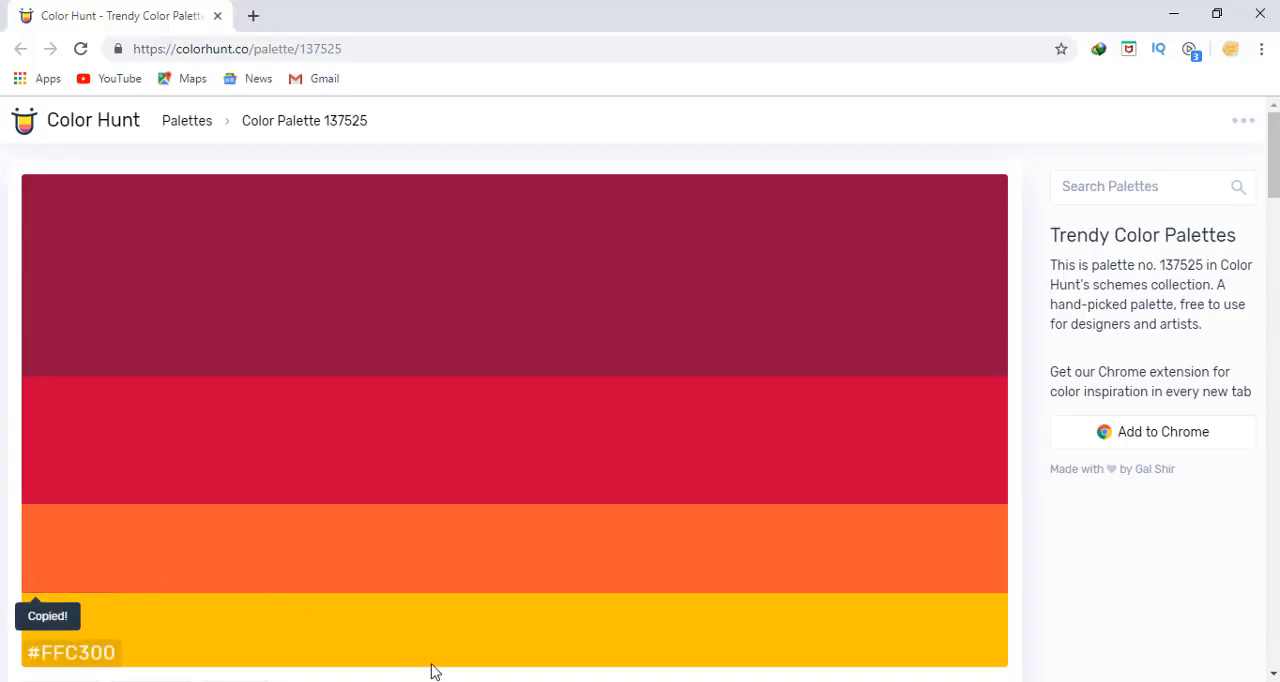
pyautogui.click(572, 679)
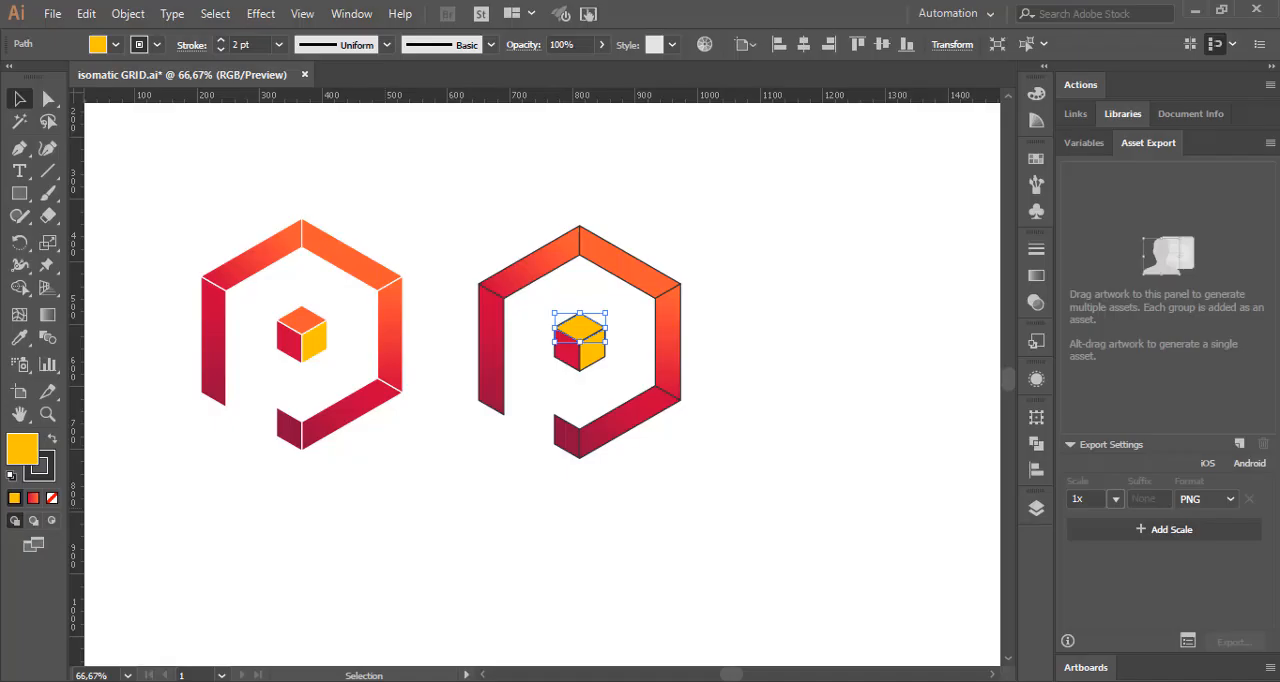
pyautogui.click(591, 362)
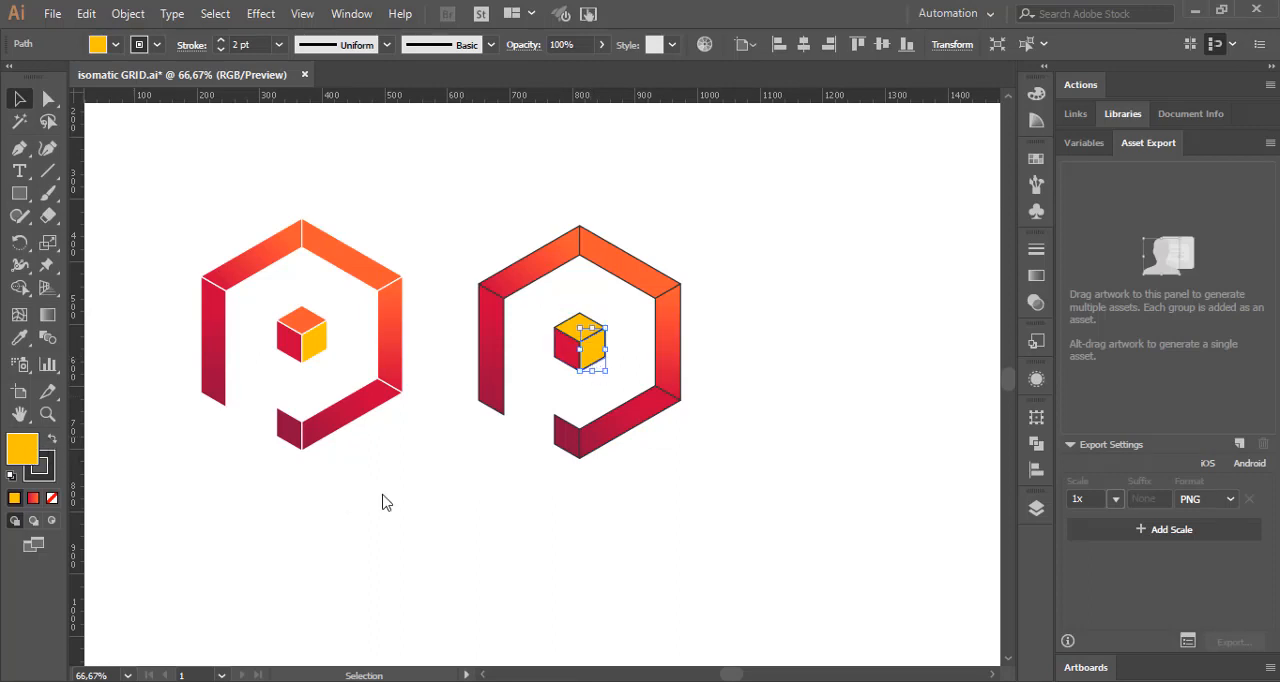
pyautogui.hotkey('ctrl', 'v')
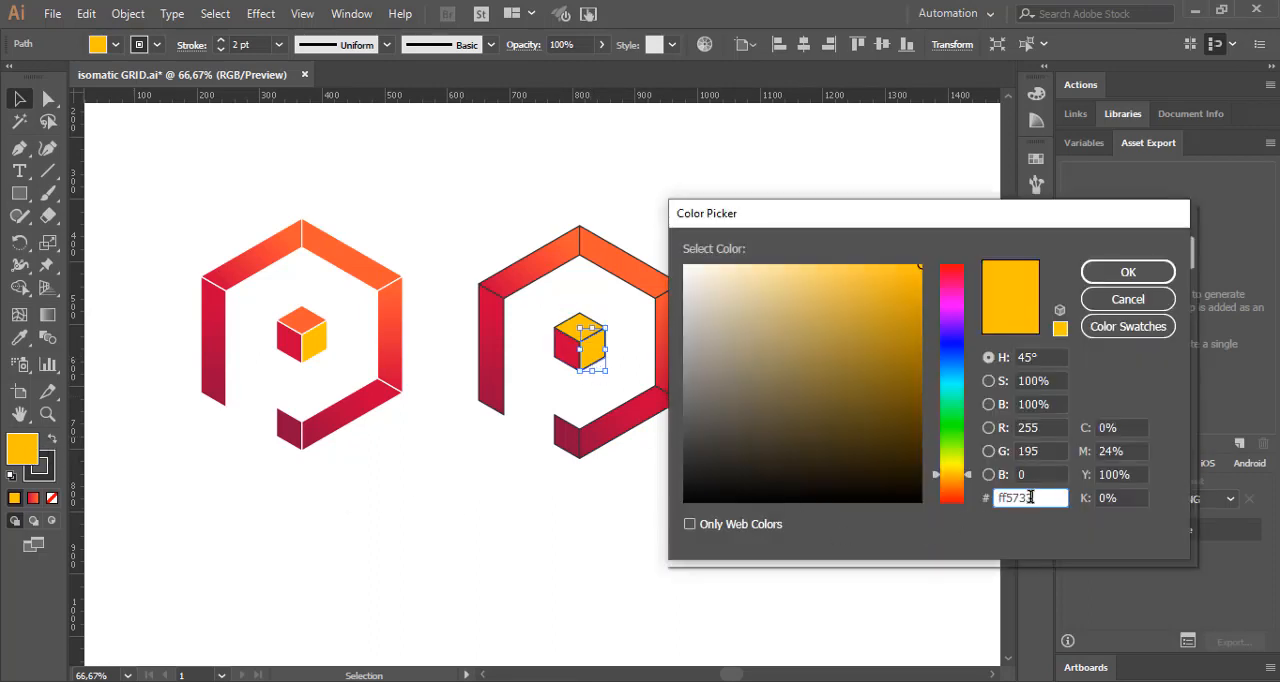
pyautogui.click(1118, 270)
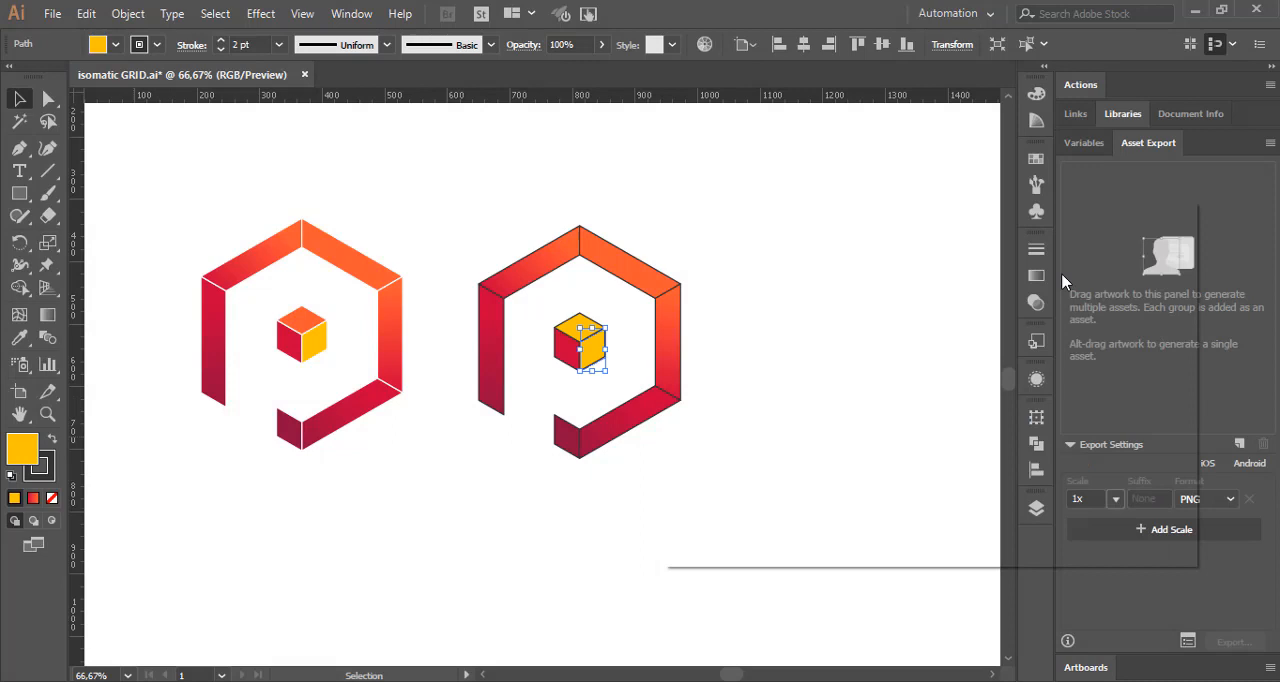
pyautogui.click(853, 287)
# Step: Apply a gradient to the copy's upper-right bar and set its starting stop color to FFC300 from the browser palette
pyautogui.click(615, 271)
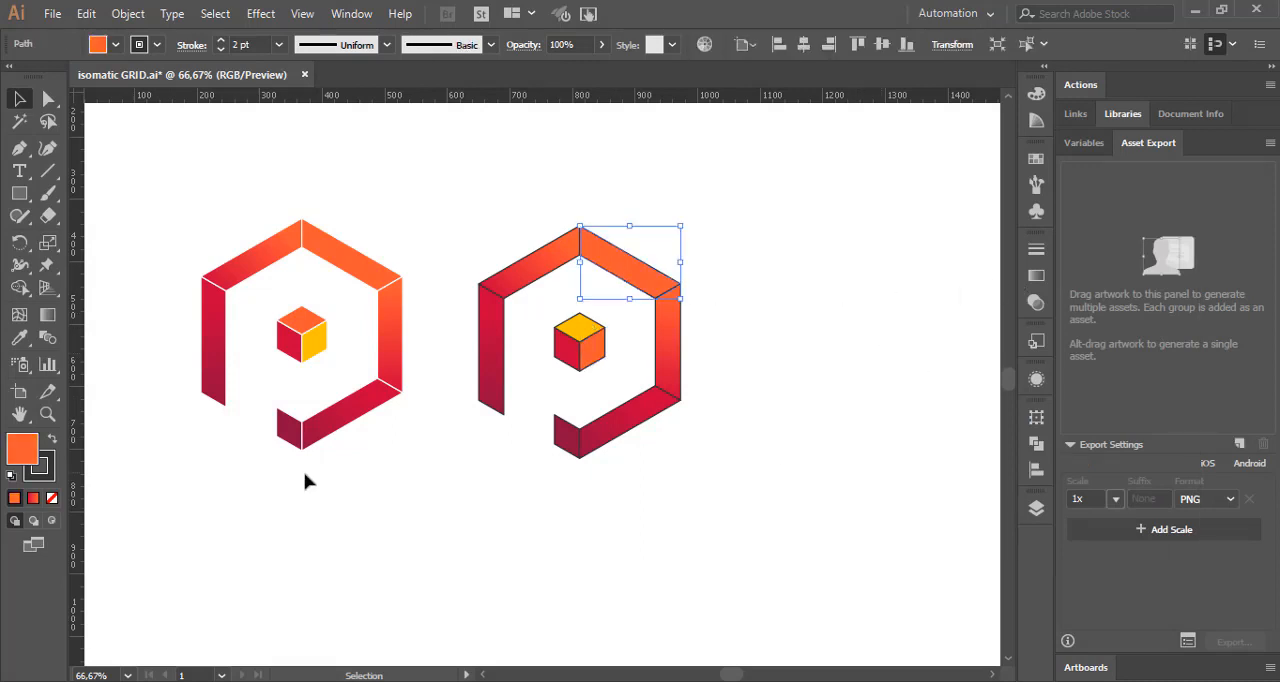
pyautogui.click(33, 497)
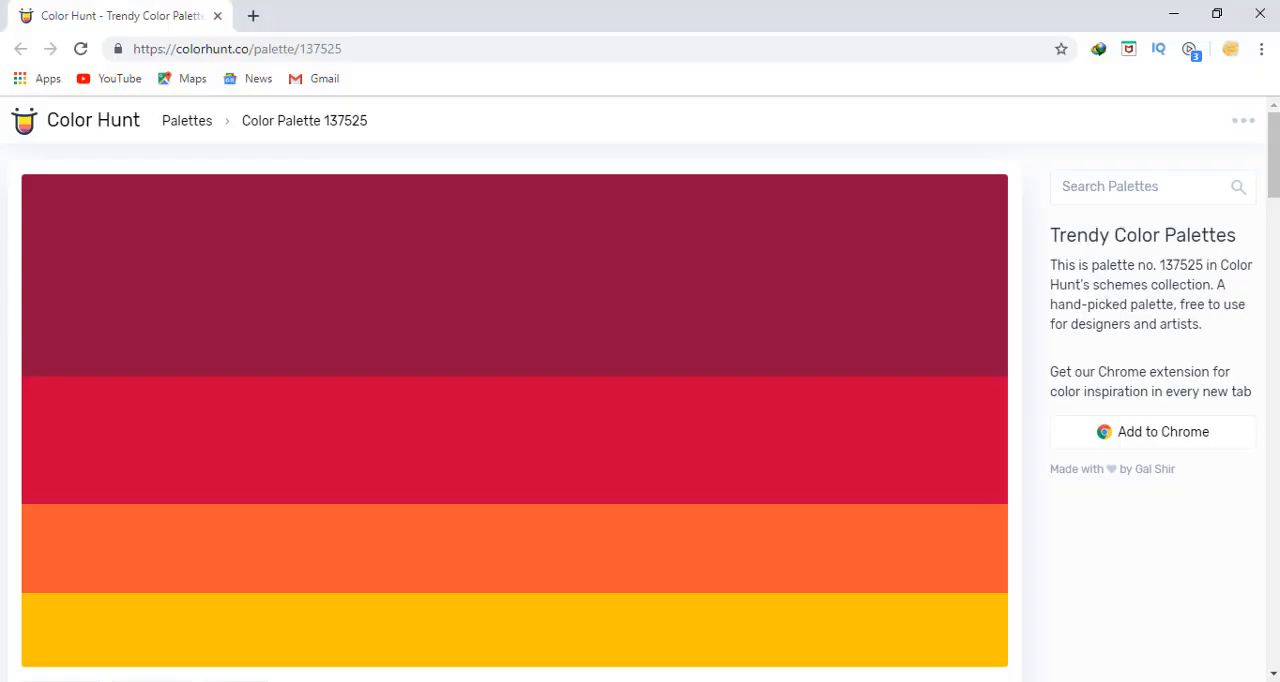
pyautogui.click(104, 657)
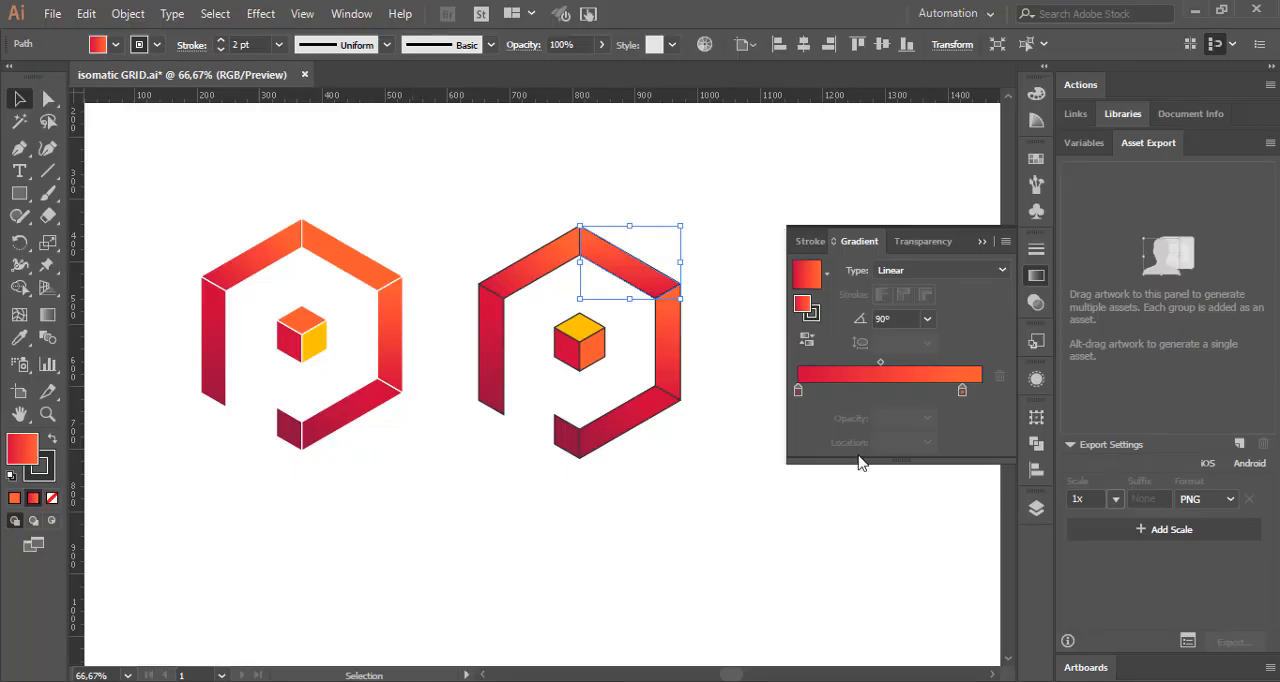
pyautogui.click(962, 391)
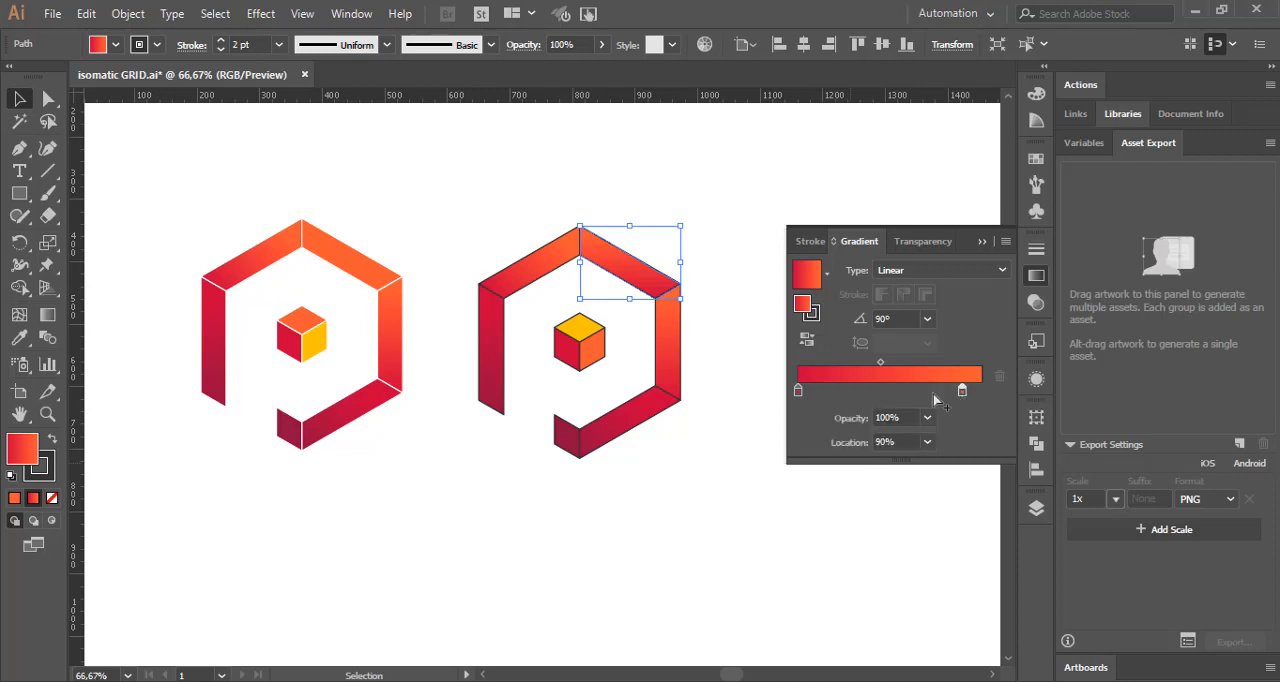
pyautogui.doubleClick(798, 391)
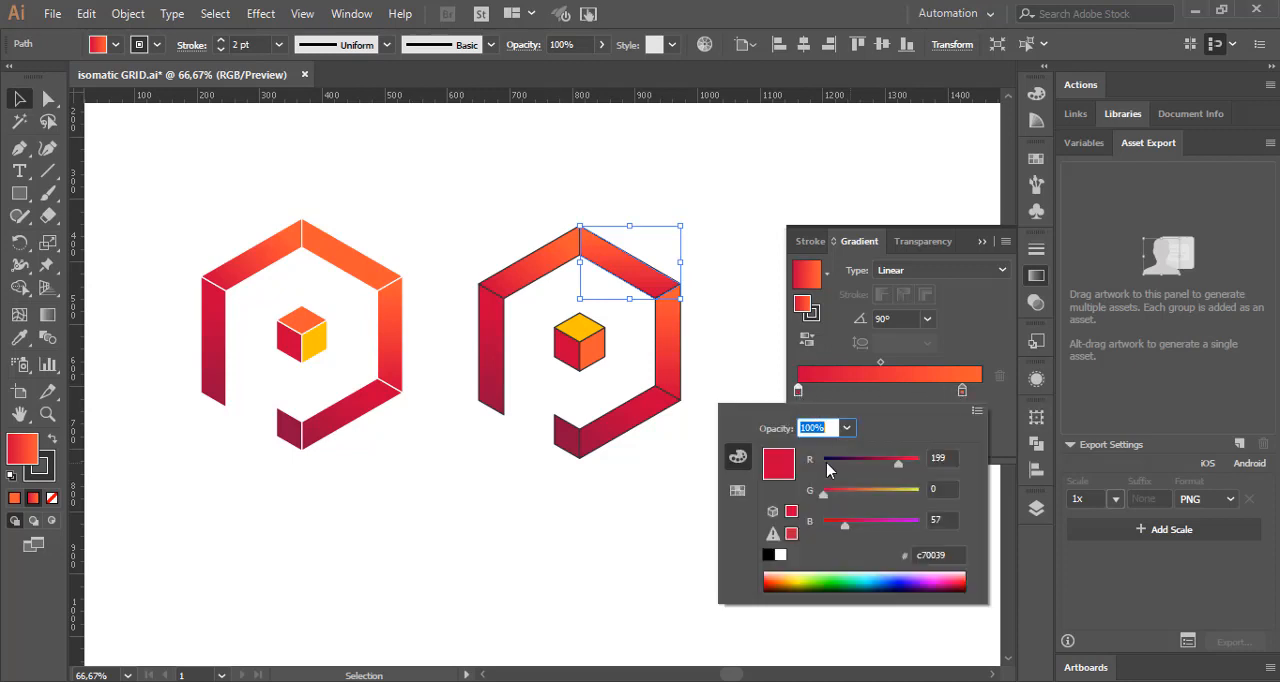
pyautogui.click(954, 554)
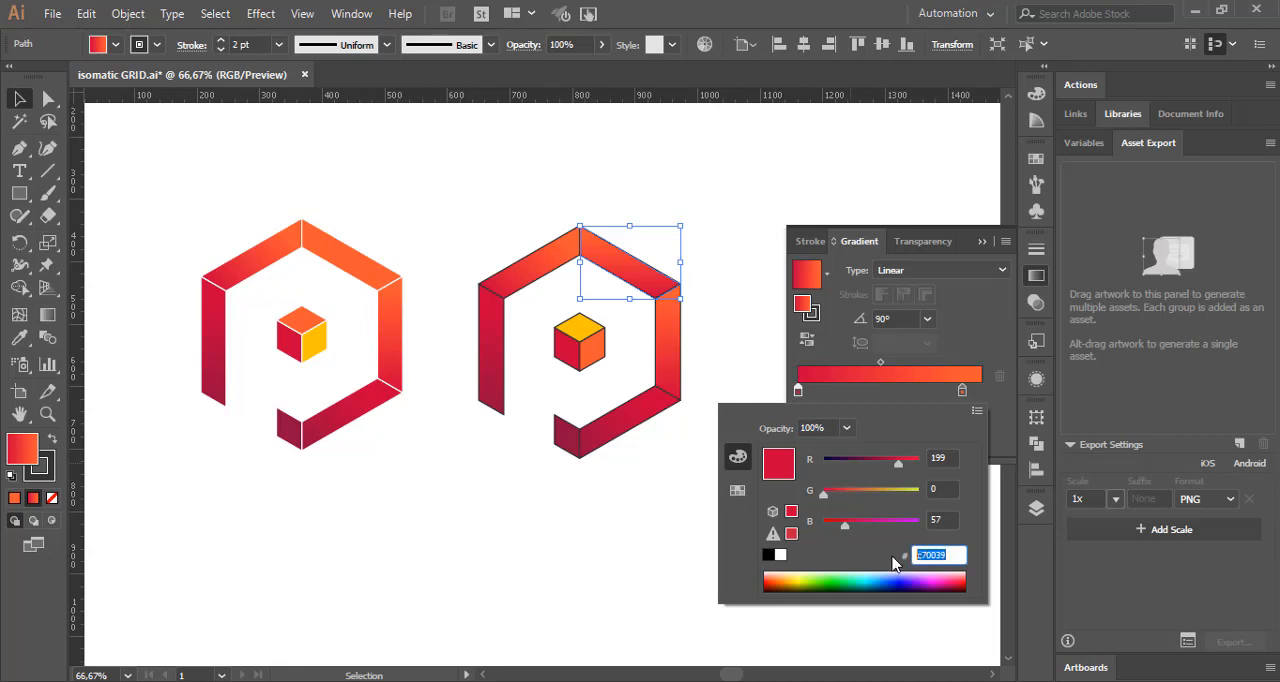
pyautogui.write('ffc300')
pyautogui.press('Return')
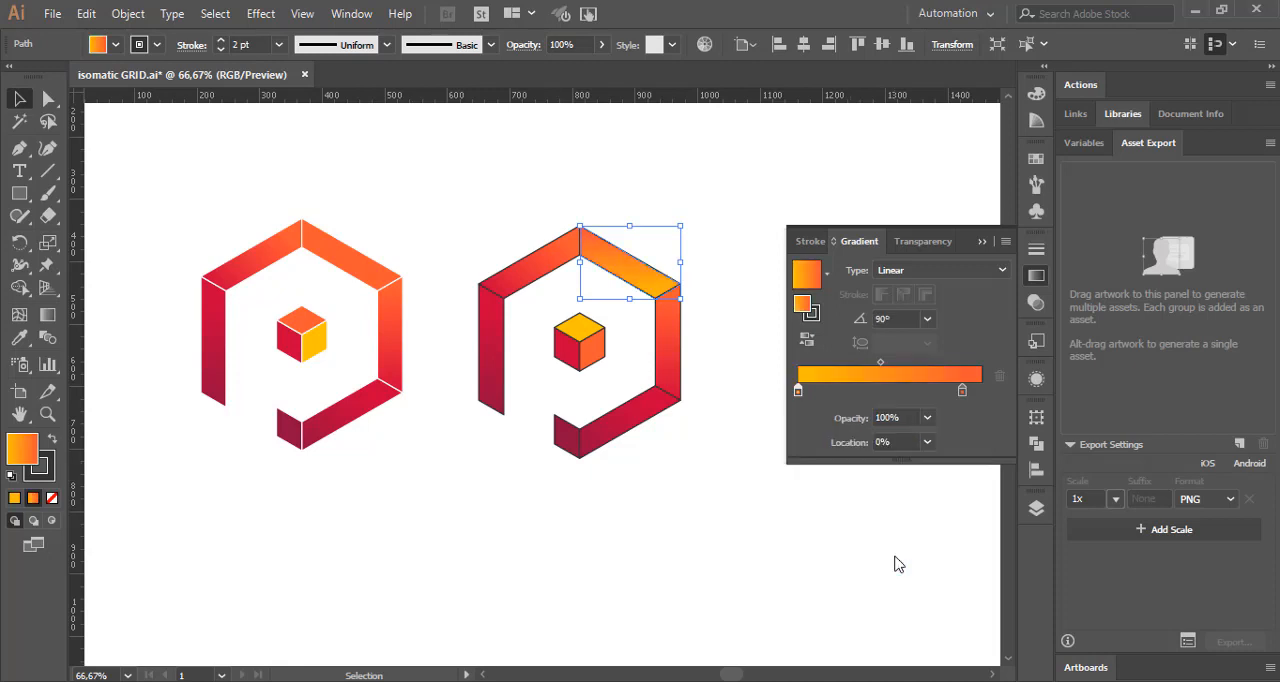
# Step: Make the upper-right bar's gradient radial, set its ending stop location to 84%, hide the gradient settings and deselect the bar
pyautogui.click(953, 272)
pyautogui.click(932, 309)
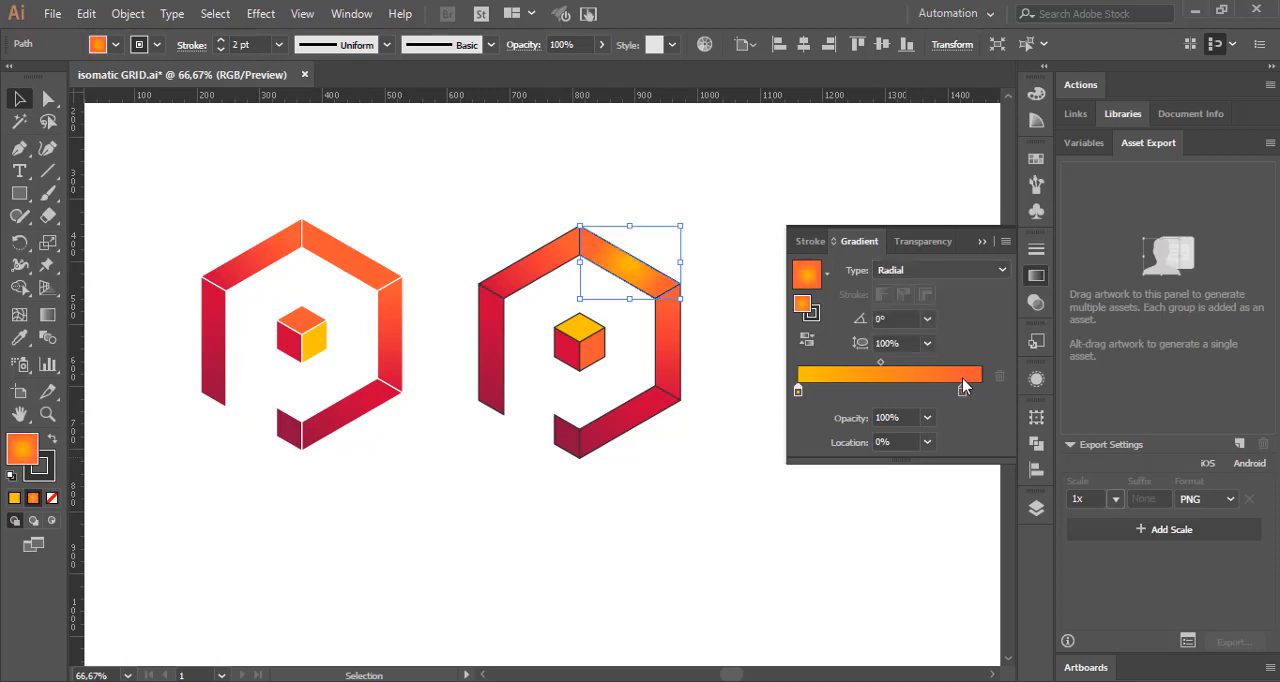
pyautogui.moveTo(963, 390); pyautogui.dragTo(953, 392)
pyautogui.click(914, 441)
pyautogui.write('84')
pyautogui.press('Return')
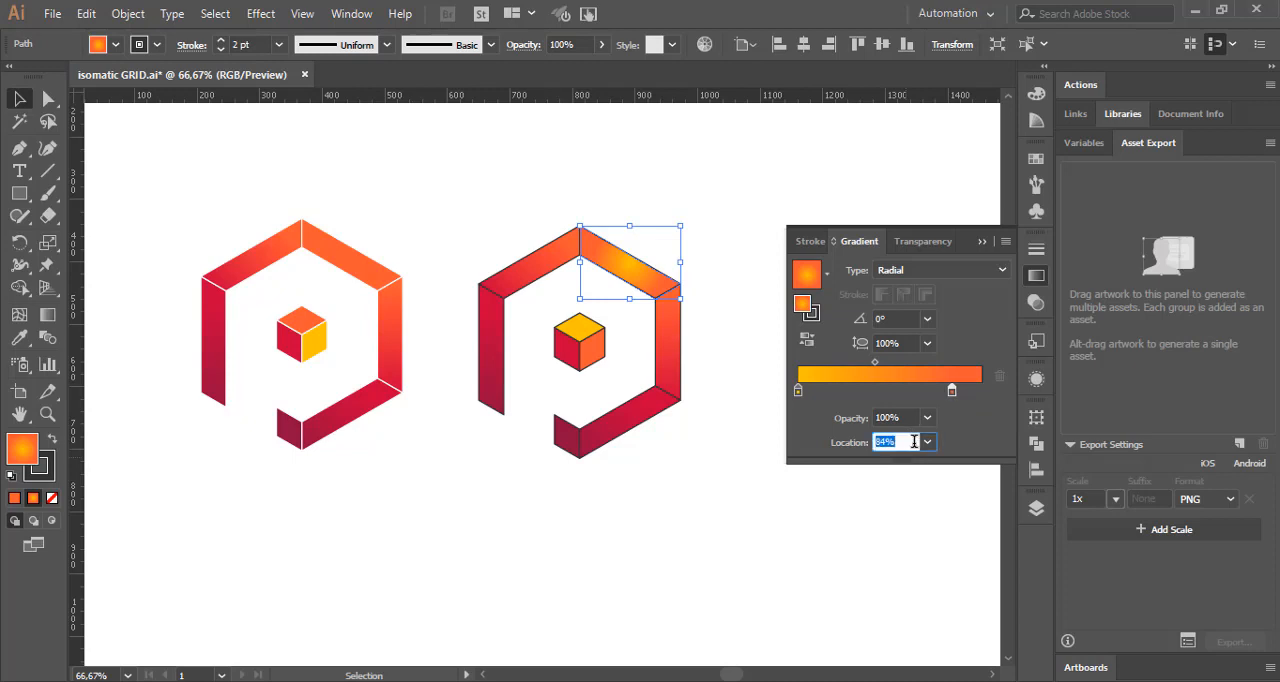
pyautogui.click(1036, 275)
pyautogui.click(860, 274)
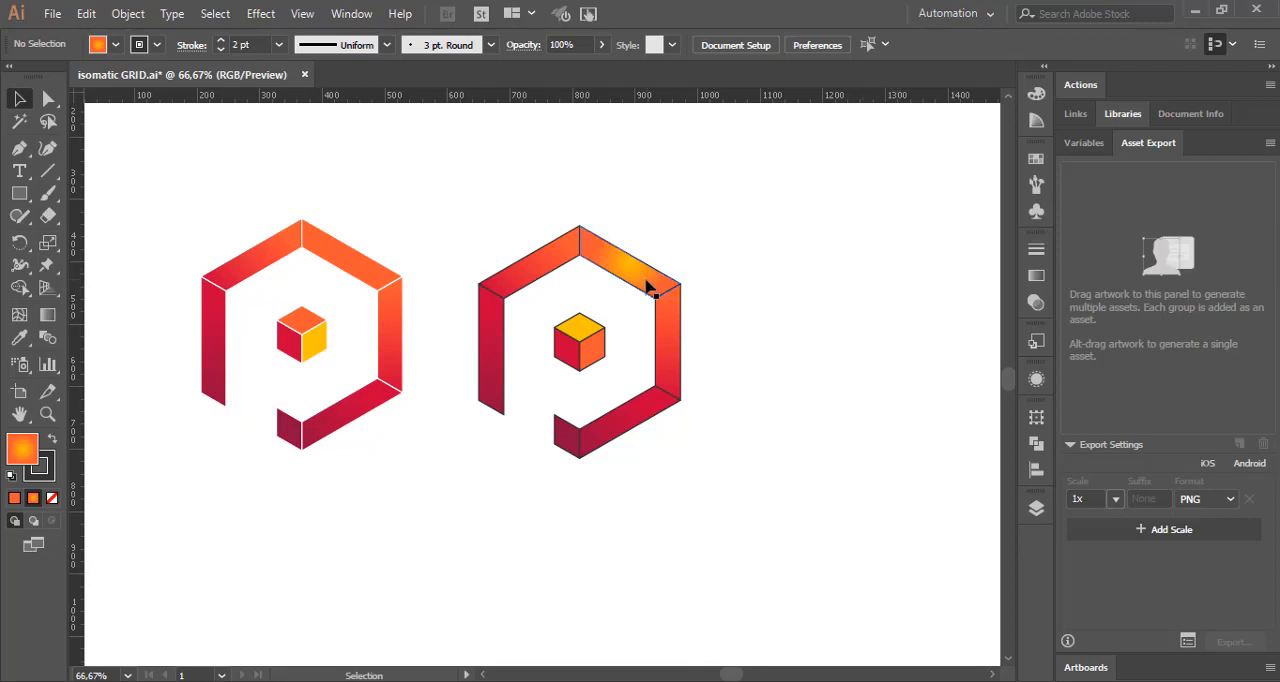
# Step: Group all pieces of the dark-outlined logo copy and move the group farther right, away from the original
pyautogui.click(543, 266)
pyautogui.moveTo(438, 158); pyautogui.dragTo(760, 549)
pyautogui.press('a')
pyautogui.press('v')
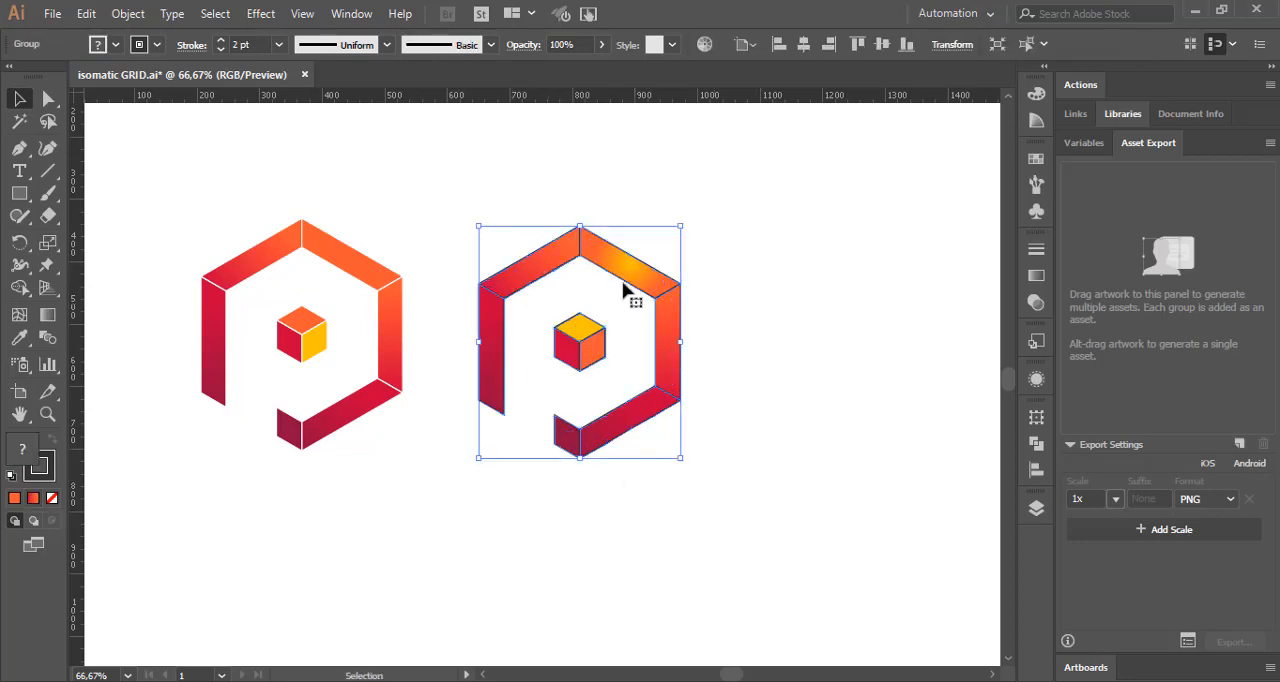
pyautogui.moveTo(632, 281); pyautogui.dragTo(882, 285)
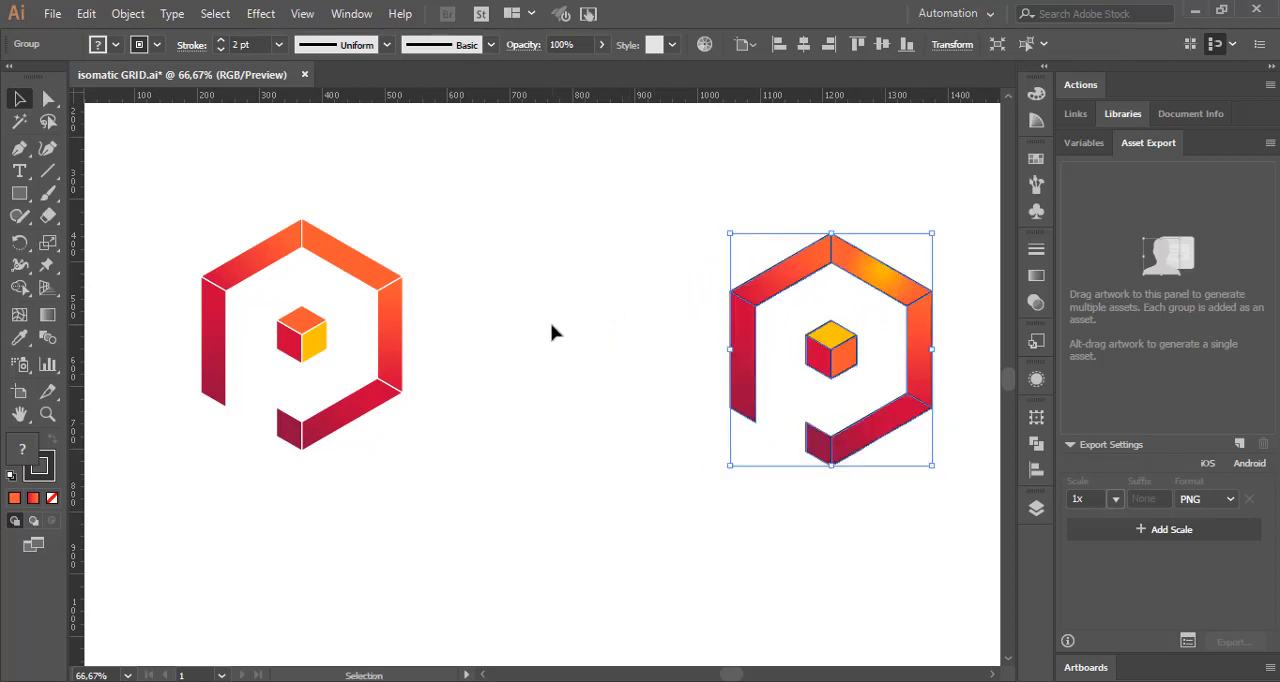
# Step: Group the pieces of the white-outlined logo and place a duplicate of the group between it and the dark-outlined version
pyautogui.click(380, 278)
pyautogui.moveTo(155, 206); pyautogui.dragTo(488, 564)
pyautogui.hotkey('ctrl', 'g')
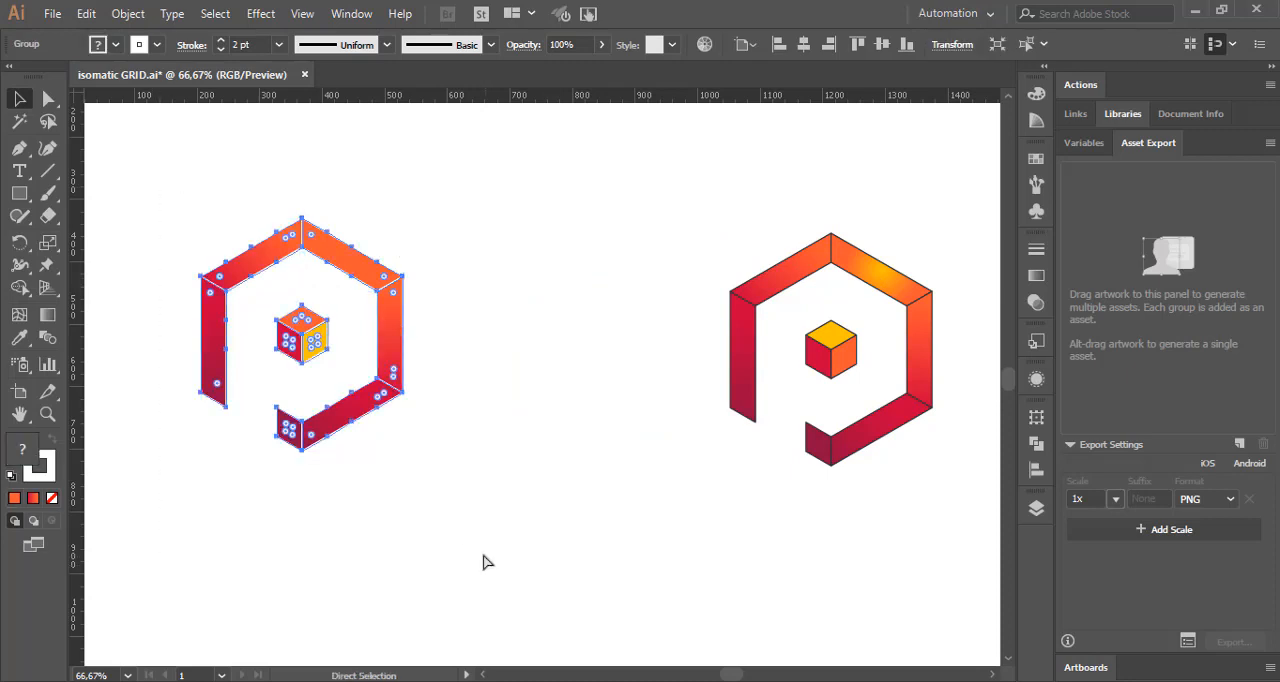
pyautogui.moveTo(362, 278); pyautogui.dragTo(594, 284)
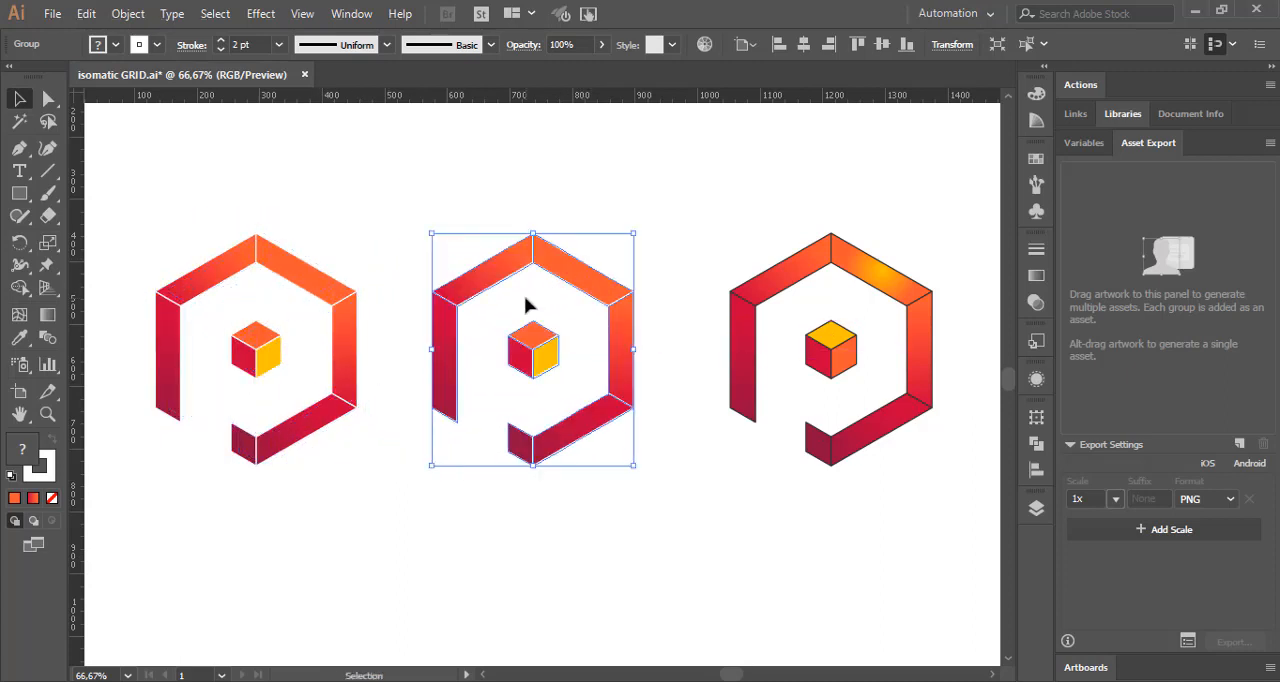
# Step: Remove the stroke from the middle logo copy and deselect it
pyautogui.click(157, 44)
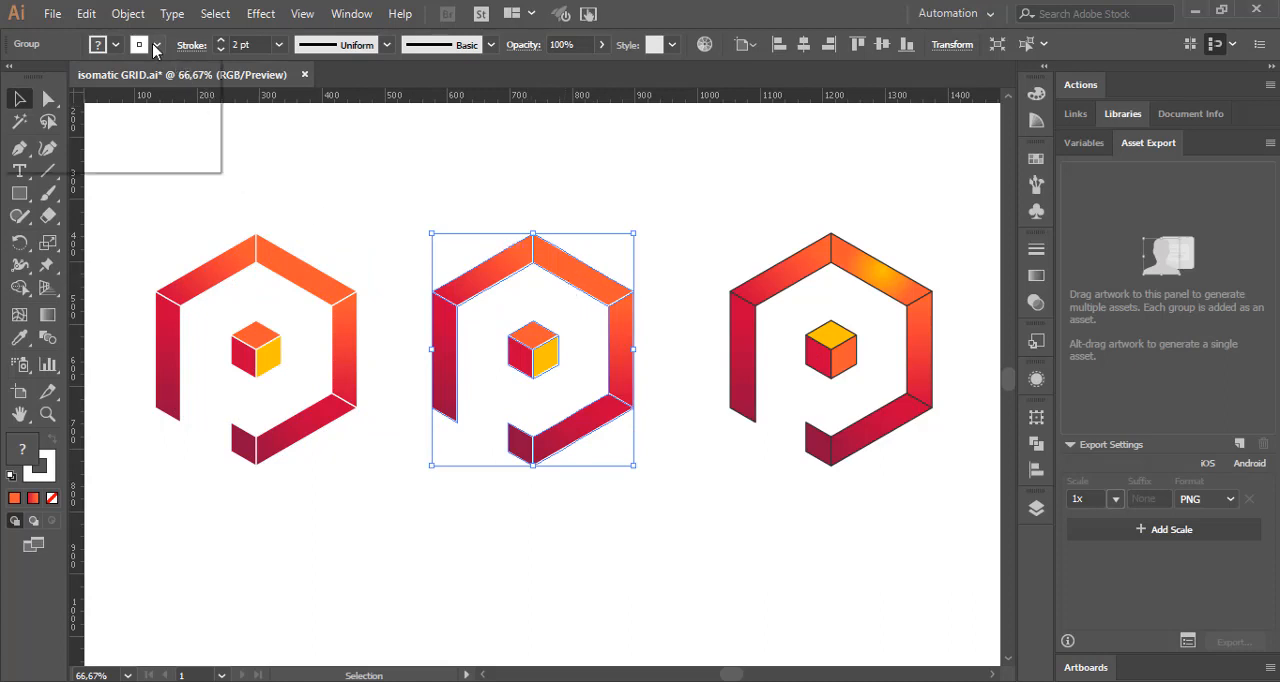
pyautogui.click(12, 76)
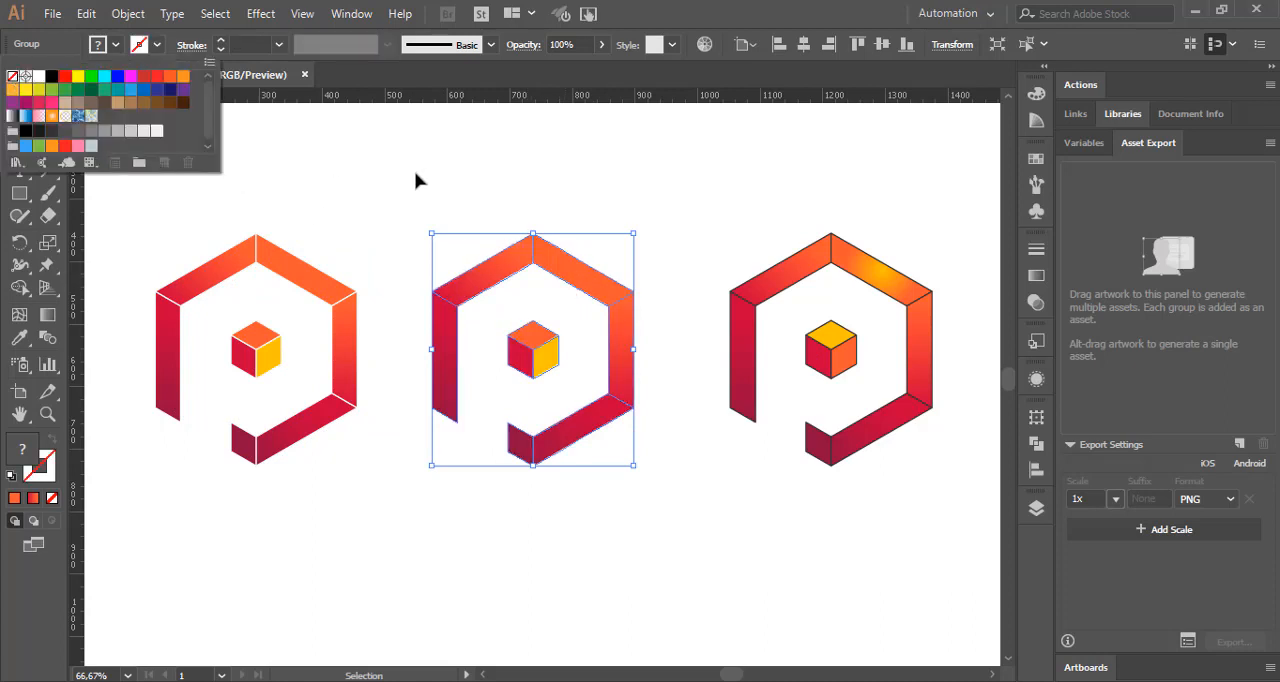
pyautogui.click(491, 201)
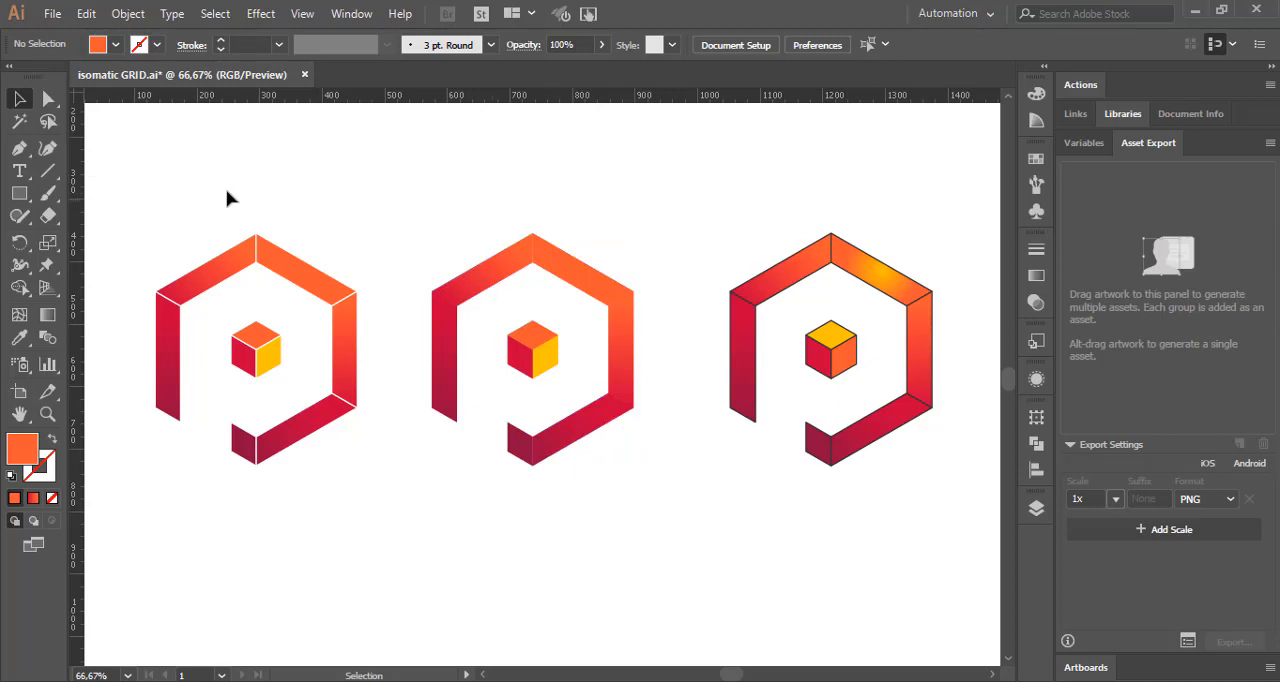
# Step: Distribute all three logos across the artboard by their horizontal centers
pyautogui.moveTo(128, 153); pyautogui.dragTo(974, 597)
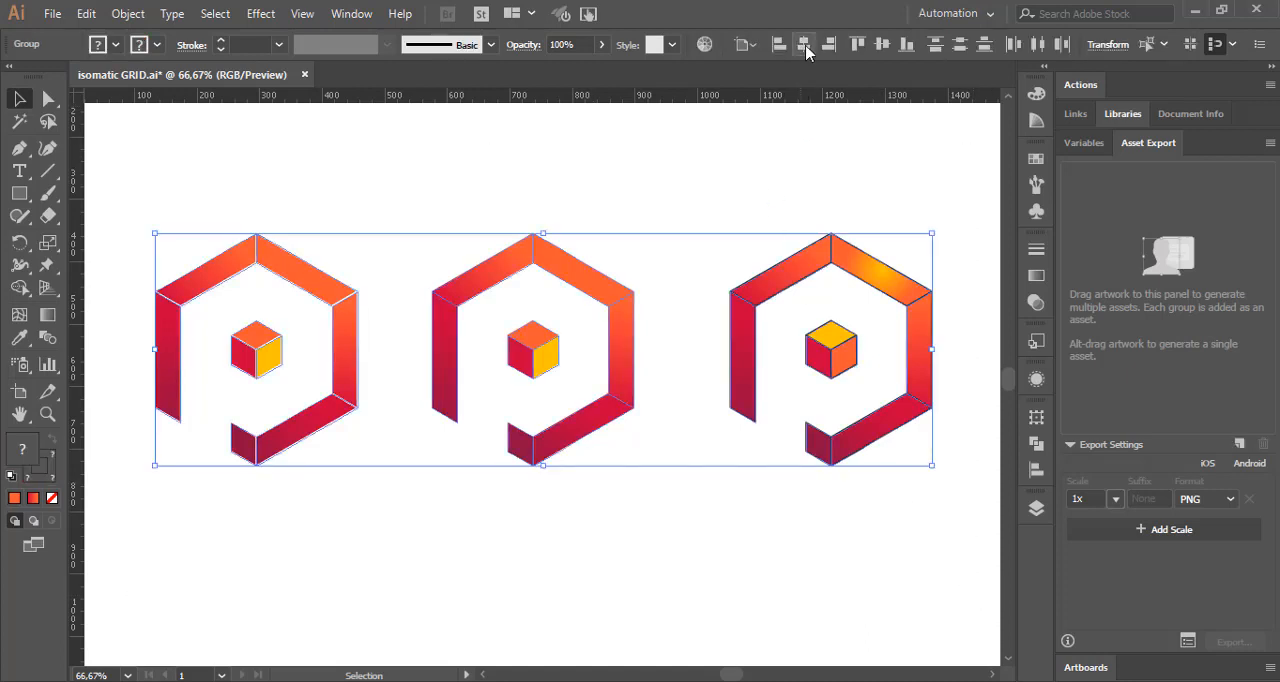
pyautogui.click(1038, 44)
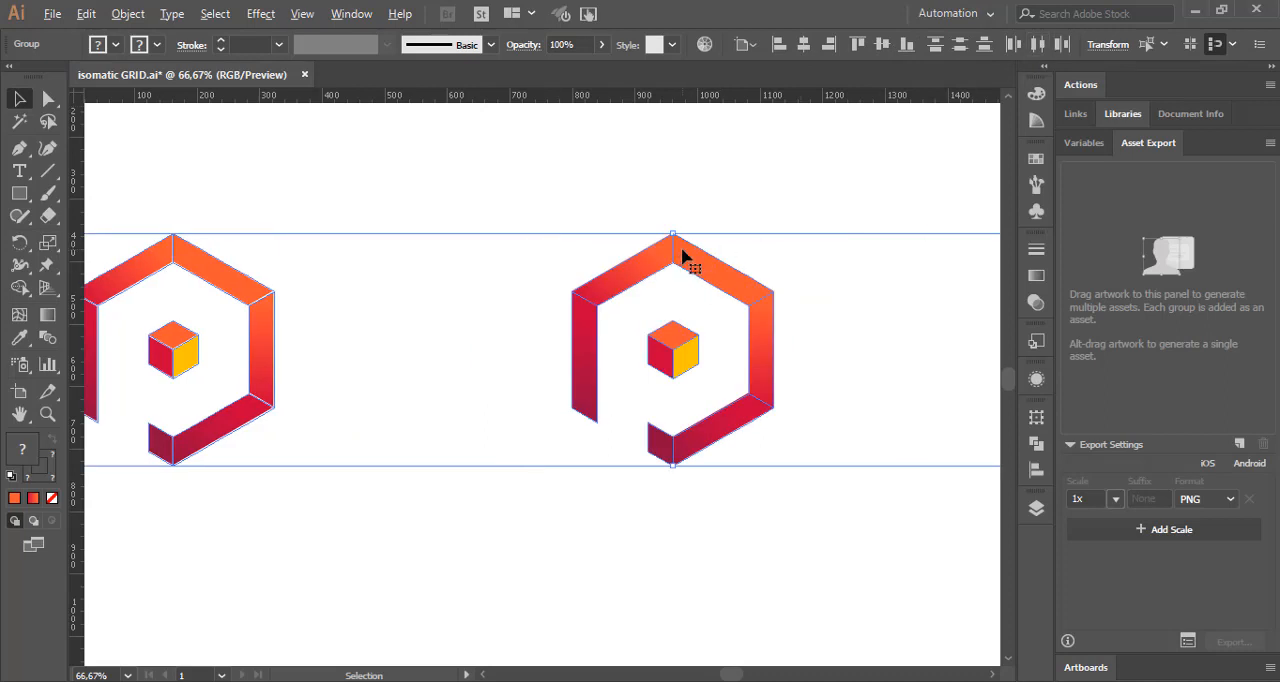
pyautogui.scroll(-1, 682, 256)
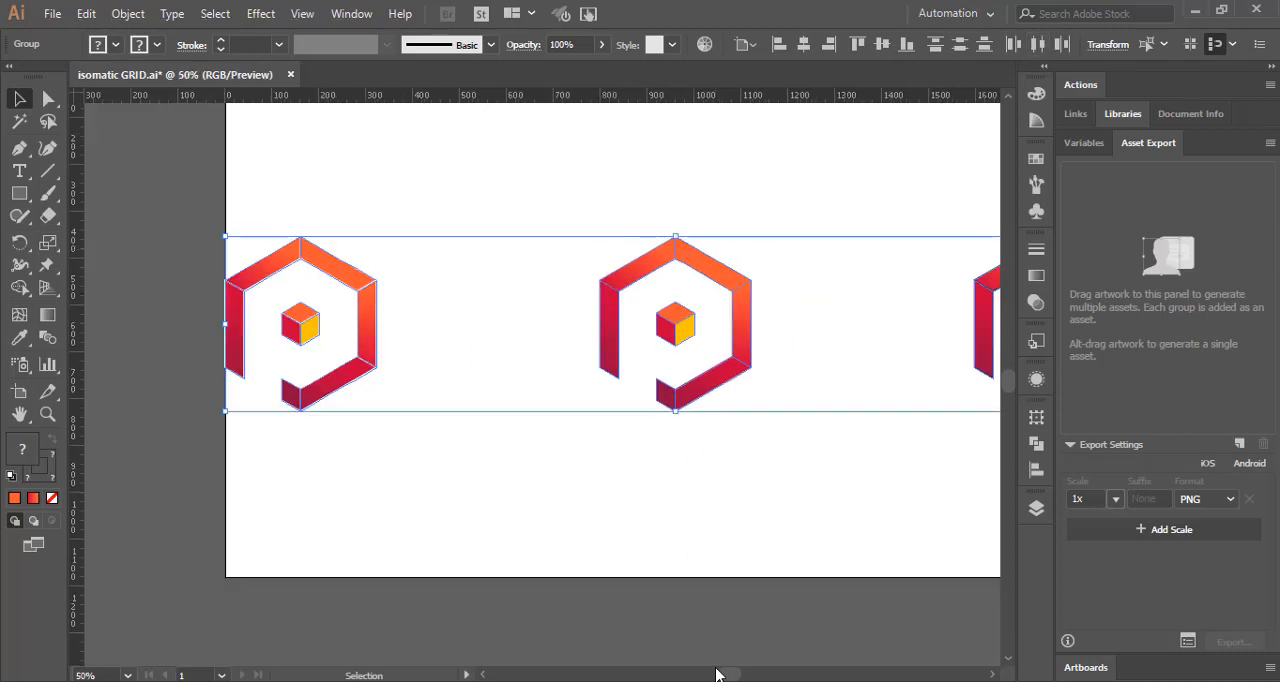
pyautogui.moveTo(724, 677); pyautogui.dragTo(737, 675)
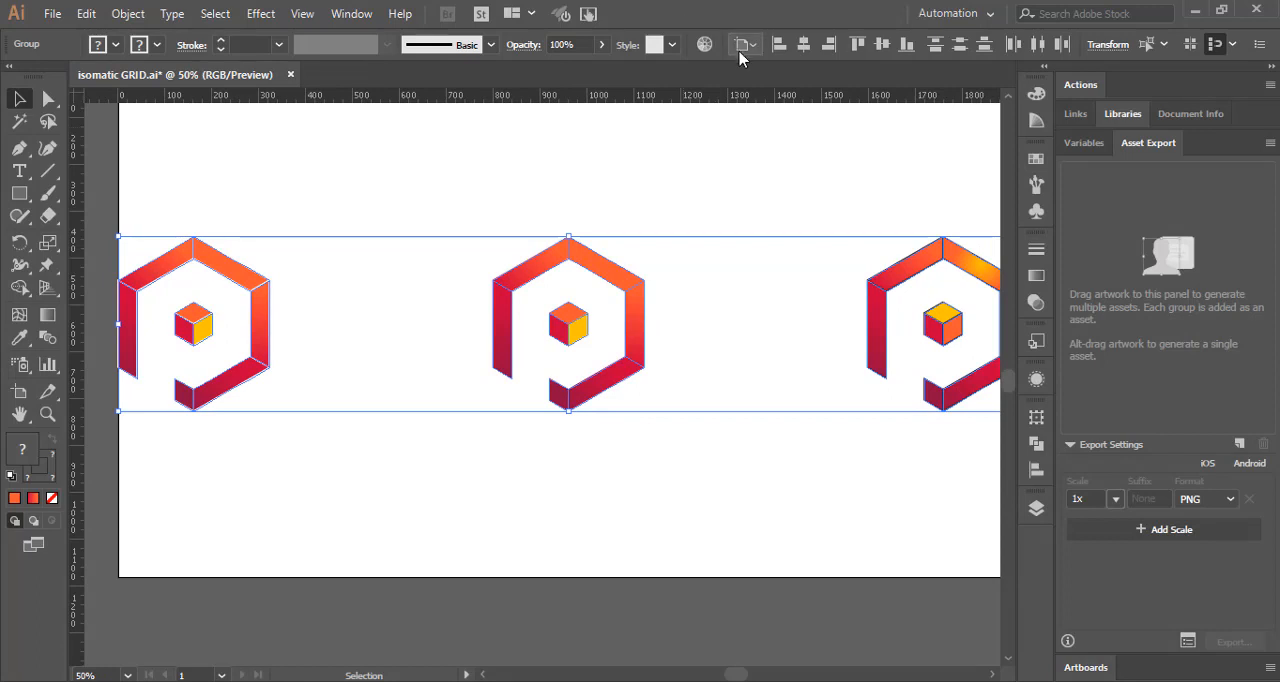
# Step: Switch the alignment reference to the selection and move the two outer logos inward, closer to the middle one
pyautogui.click(750, 45)
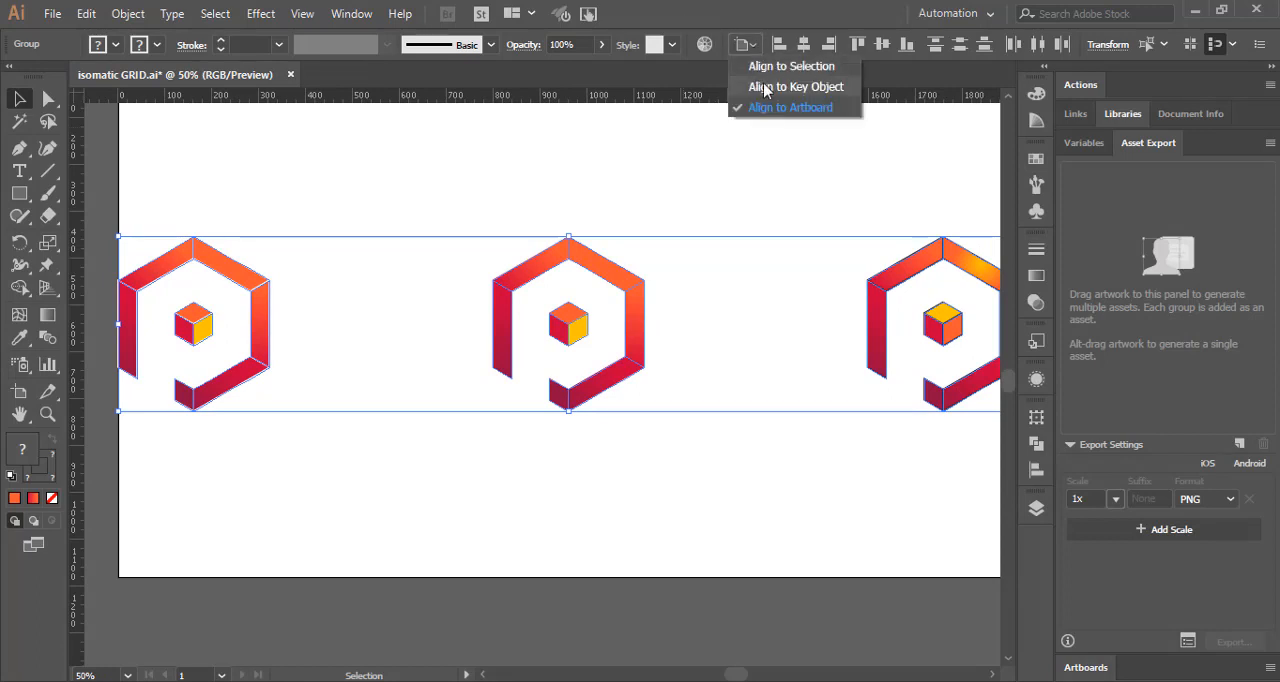
pyautogui.click(791, 66)
pyautogui.click(560, 213)
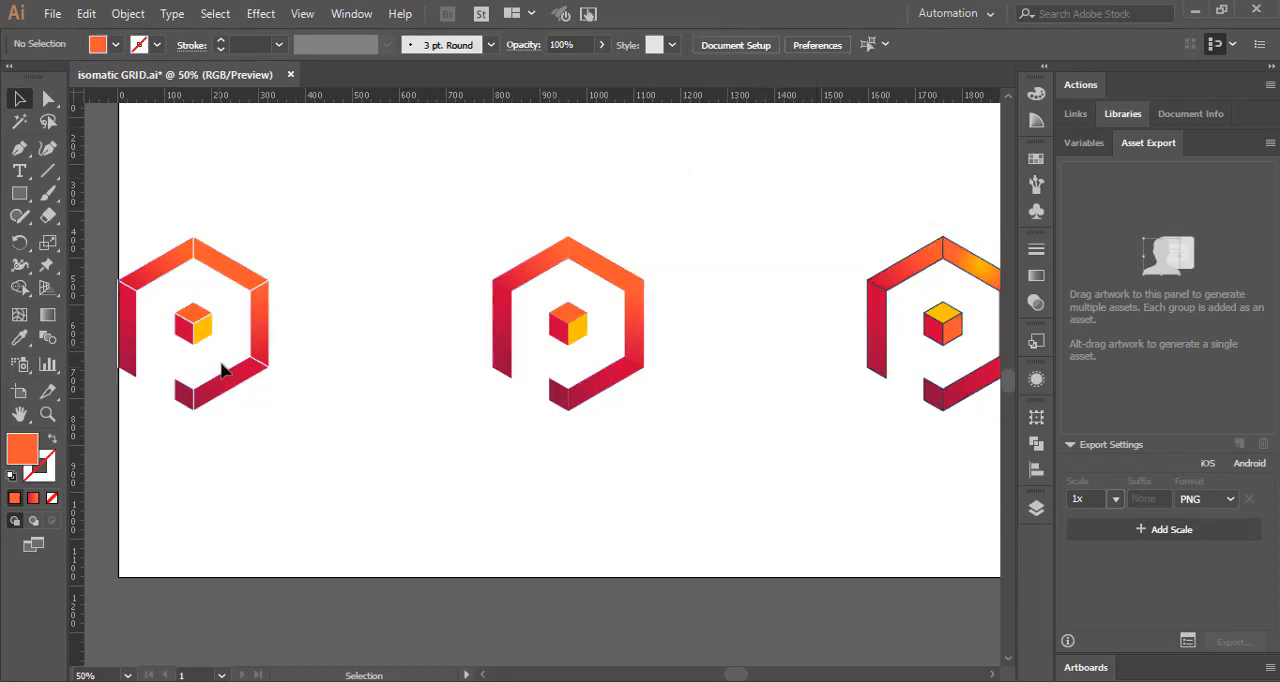
pyautogui.moveTo(260, 340); pyautogui.dragTo(368, 338)
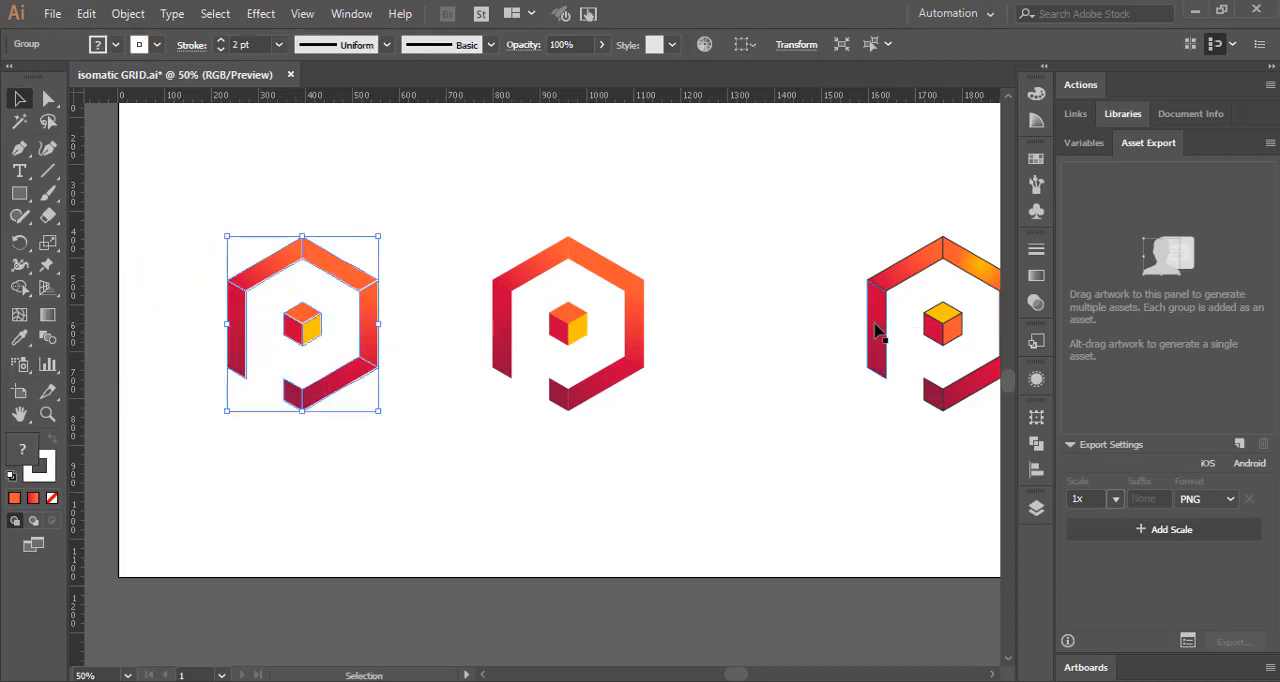
pyautogui.moveTo(876, 330); pyautogui.dragTo(740, 335)
# Step: Align the three logos on their vertical centers and distribute them evenly by their horizontal centers
pyautogui.moveTo(192, 156); pyautogui.dragTo(900, 497)
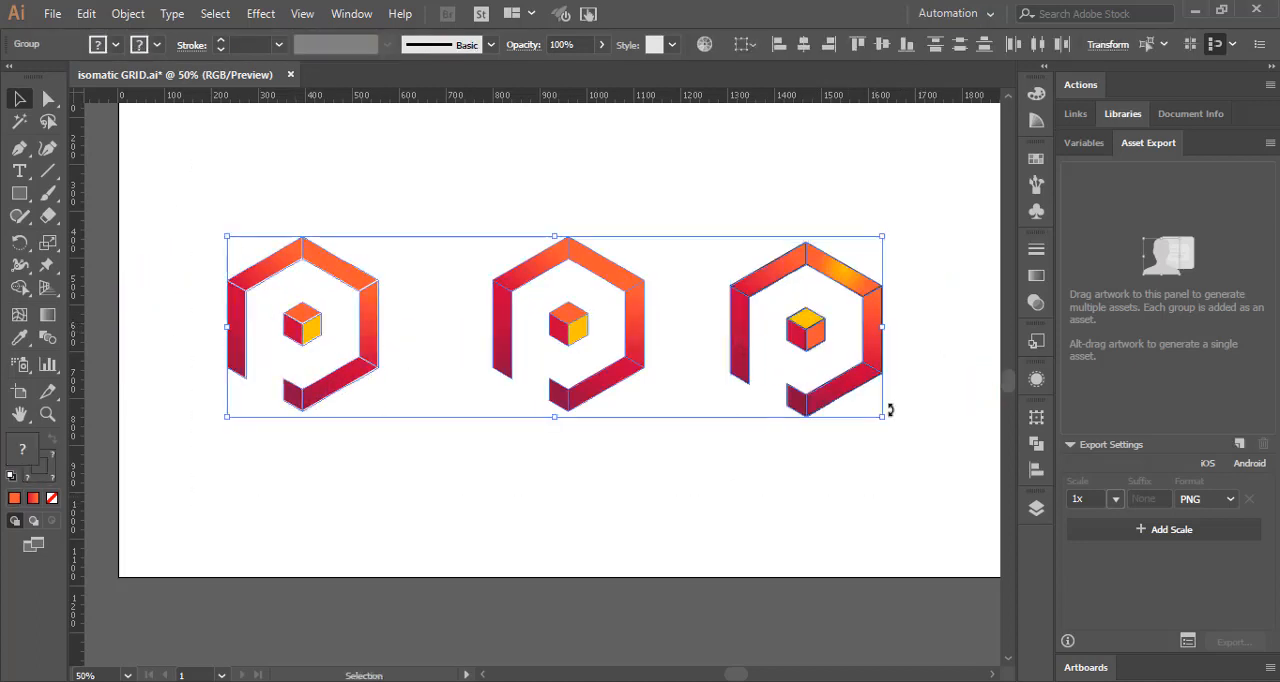
pyautogui.click(881, 44)
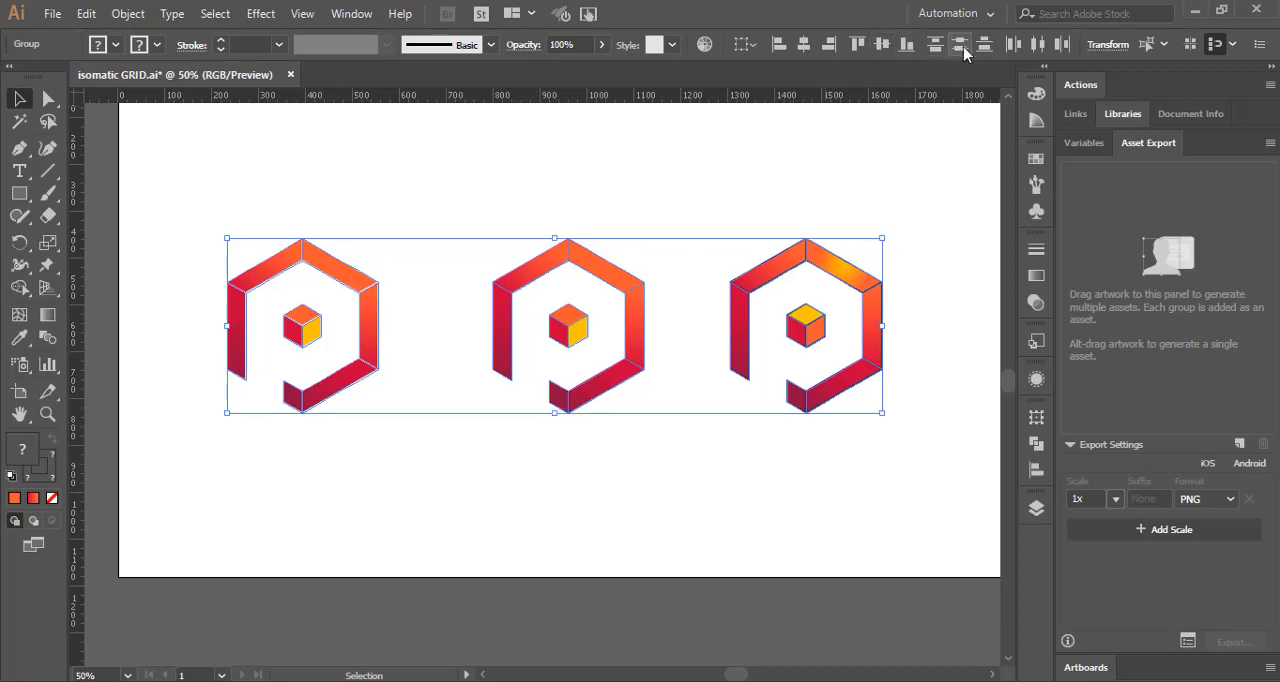
pyautogui.click(1037, 44)
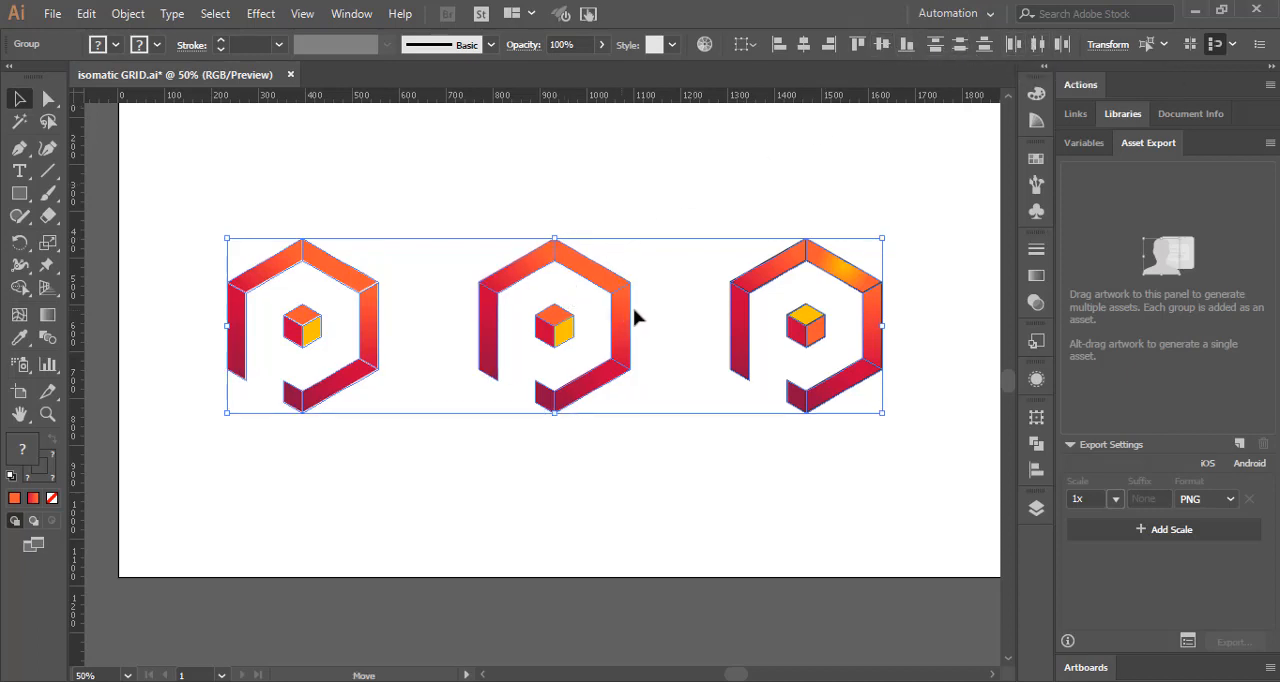
# Step: Move the row of three logos slightly right toward the middle of the artboard and deselect it
pyautogui.moveTo(625, 320); pyautogui.dragTo(655, 310)
pyautogui.click(610, 188)
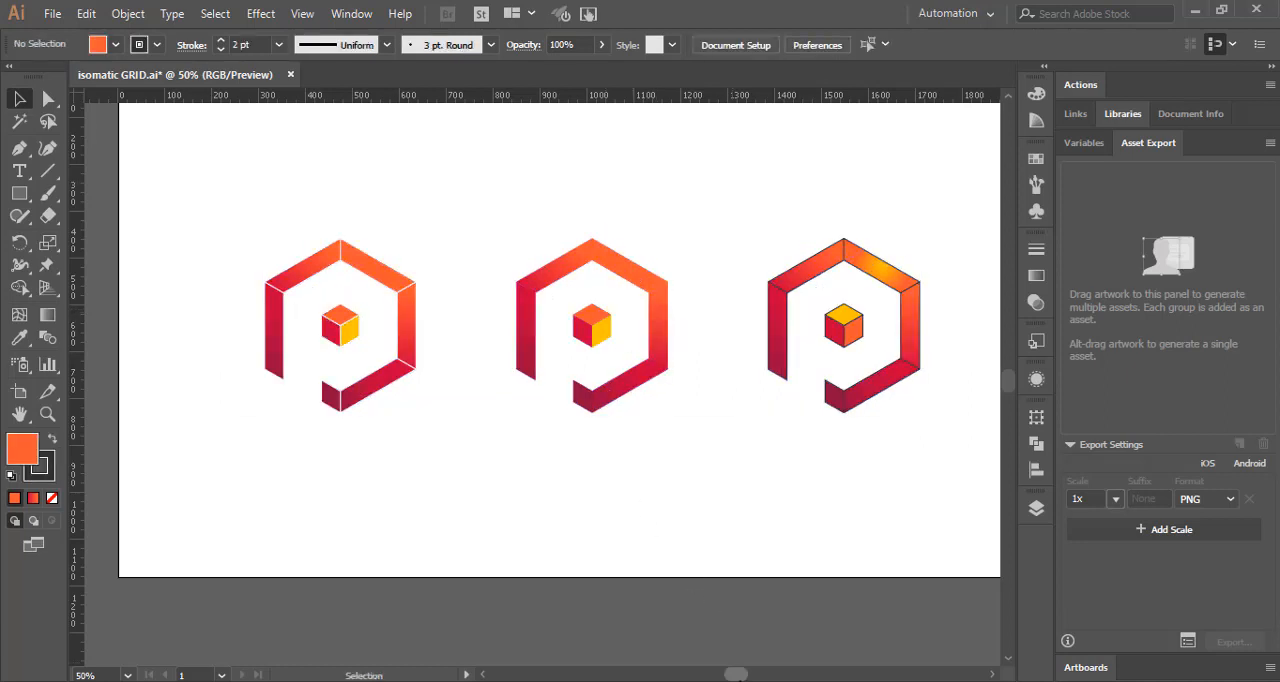
pyautogui.moveTo(736, 677); pyautogui.dragTo(739, 673)
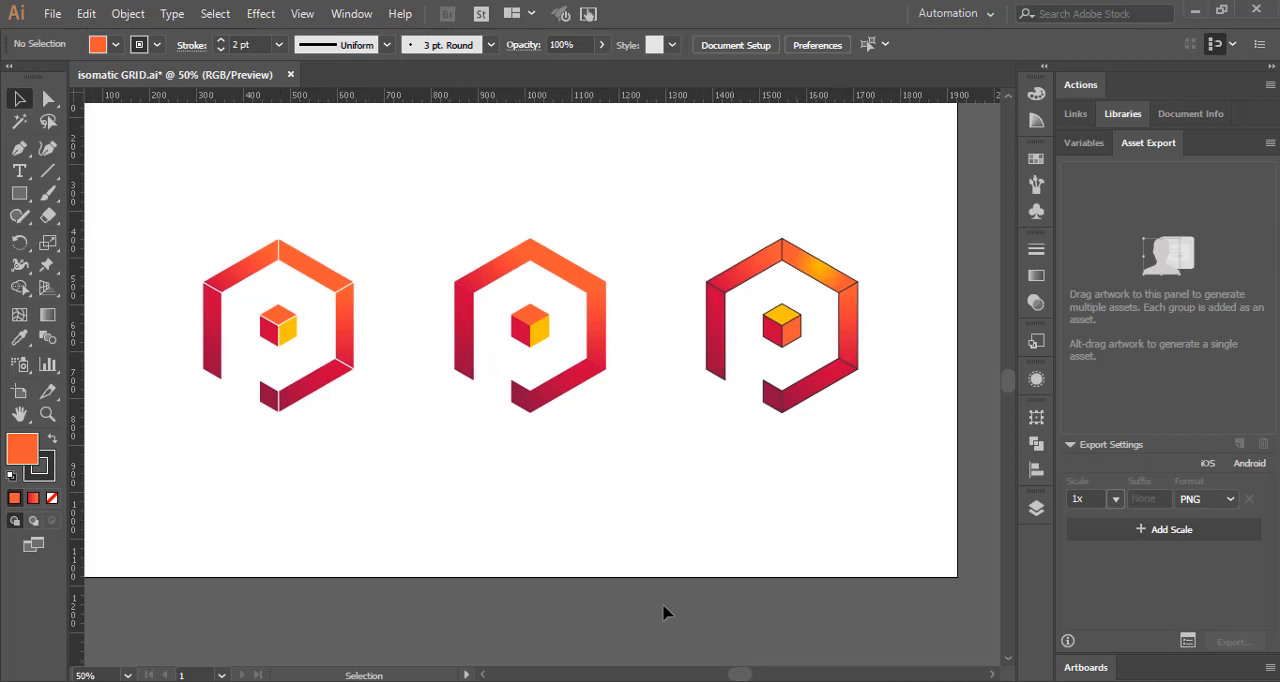
pyautogui.scroll(1, 588, 510)
pyautogui.scroll(1, 588, 512)
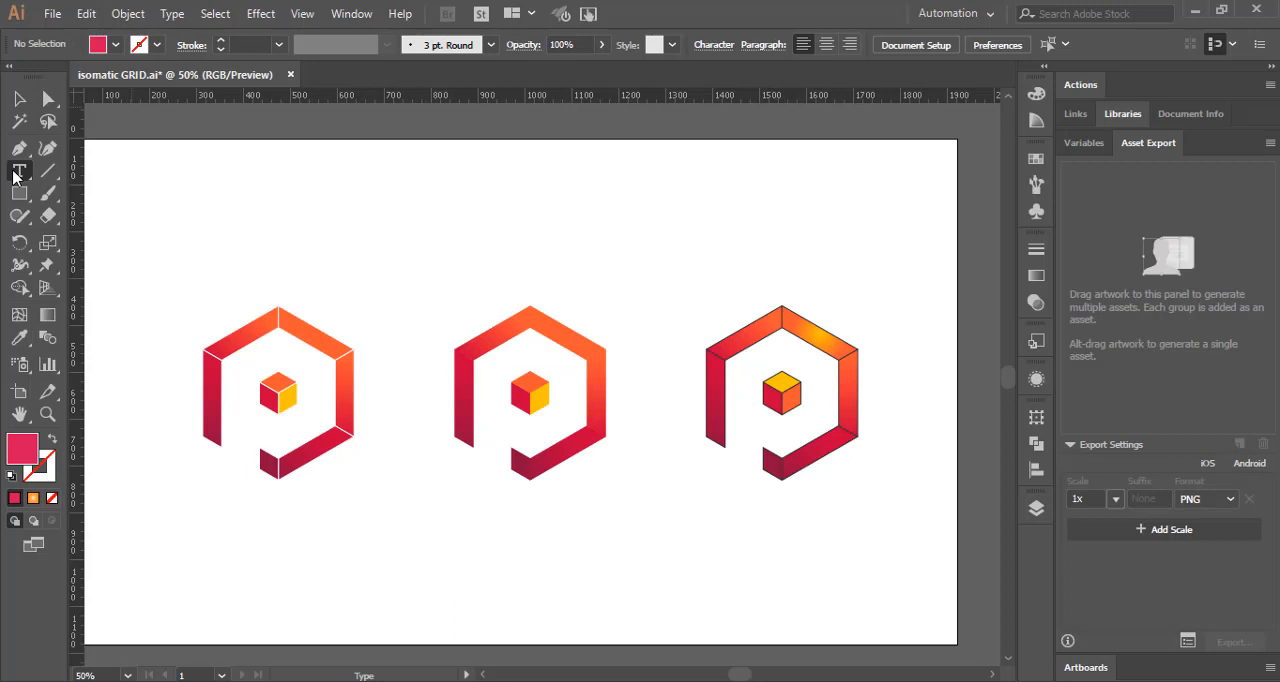
# Step: Add the heading text "THANK YOU FOR WATCHING" above the three logos
pyautogui.click(19, 171)
pyautogui.click(267, 221)
pyautogui.write('T')
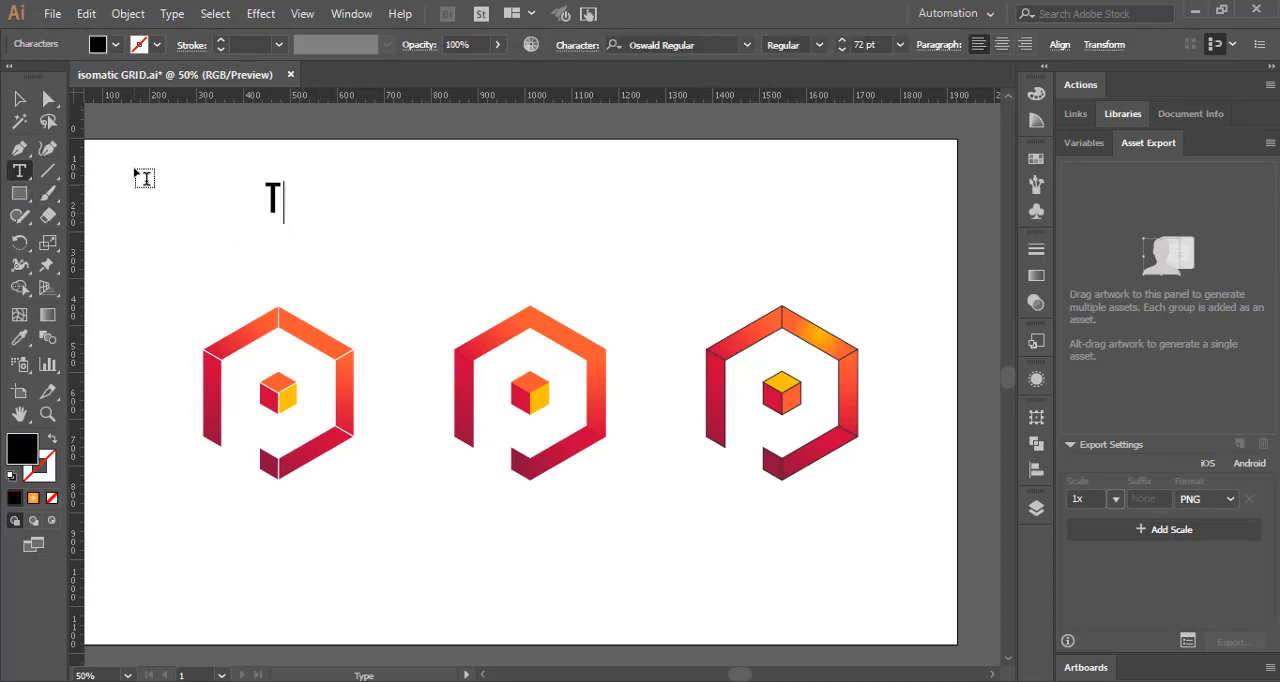
pyautogui.write('HANK')
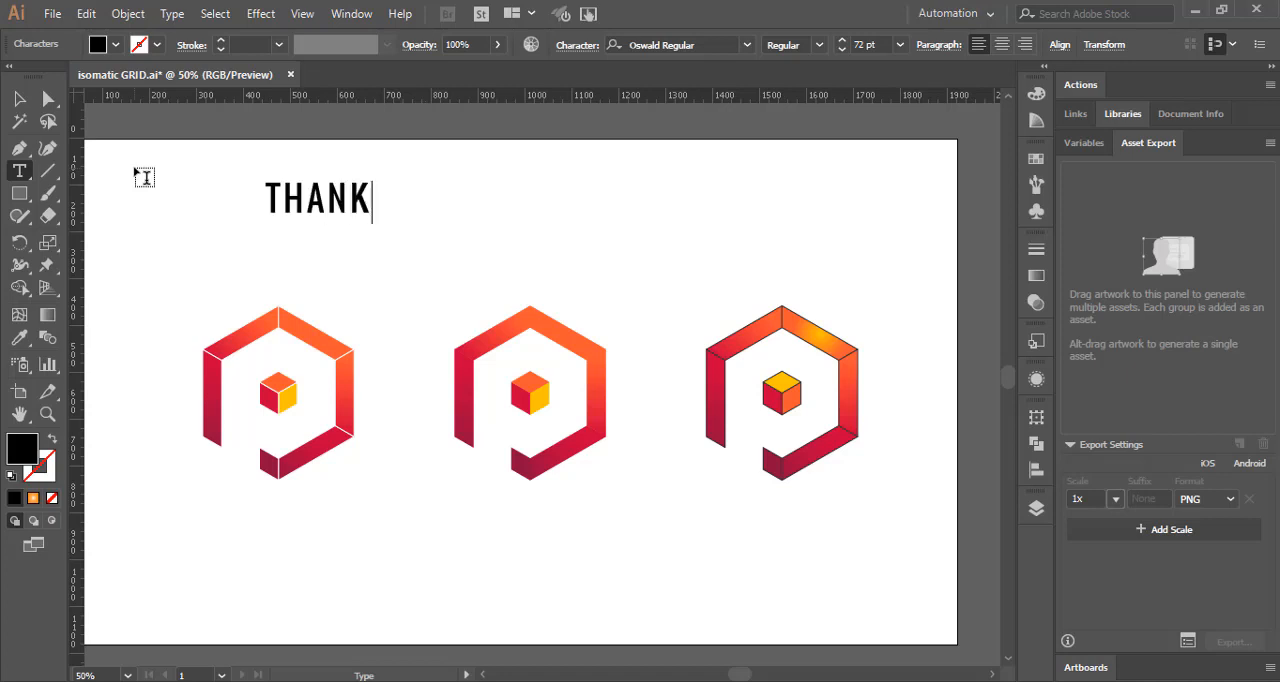
pyautogui.write(' YOU')
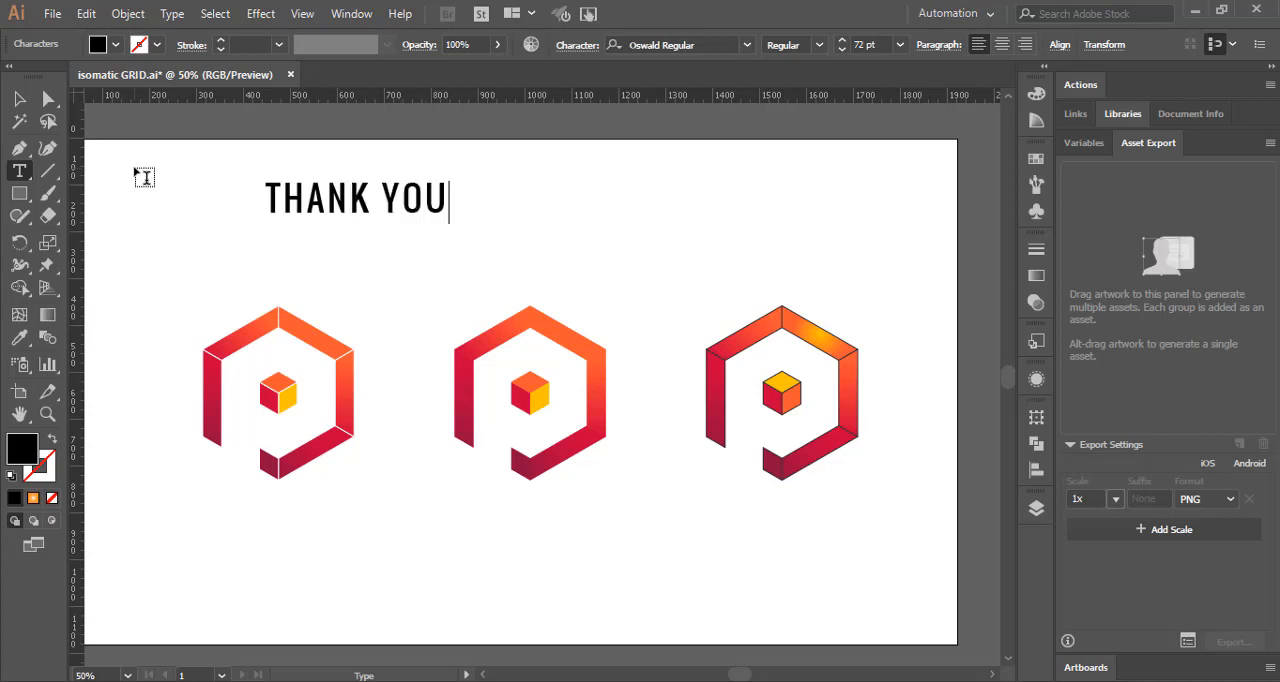
pyautogui.write(' FOR ')
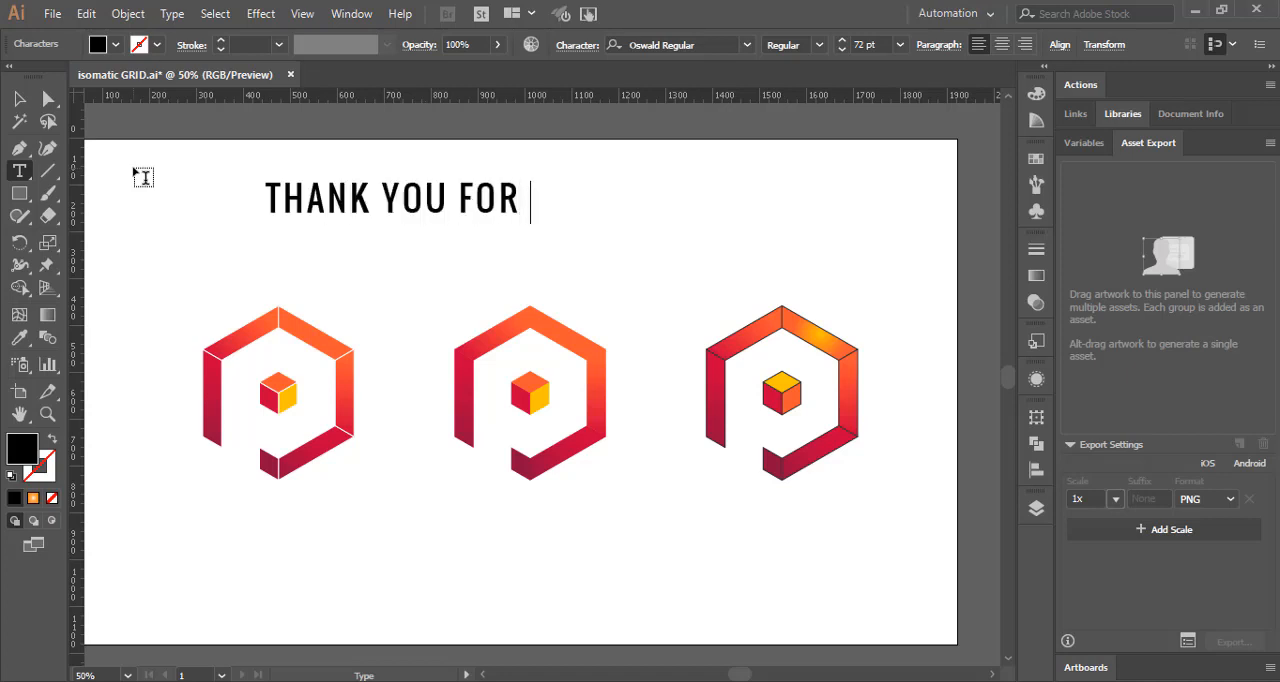
pyautogui.write('WATCHI')
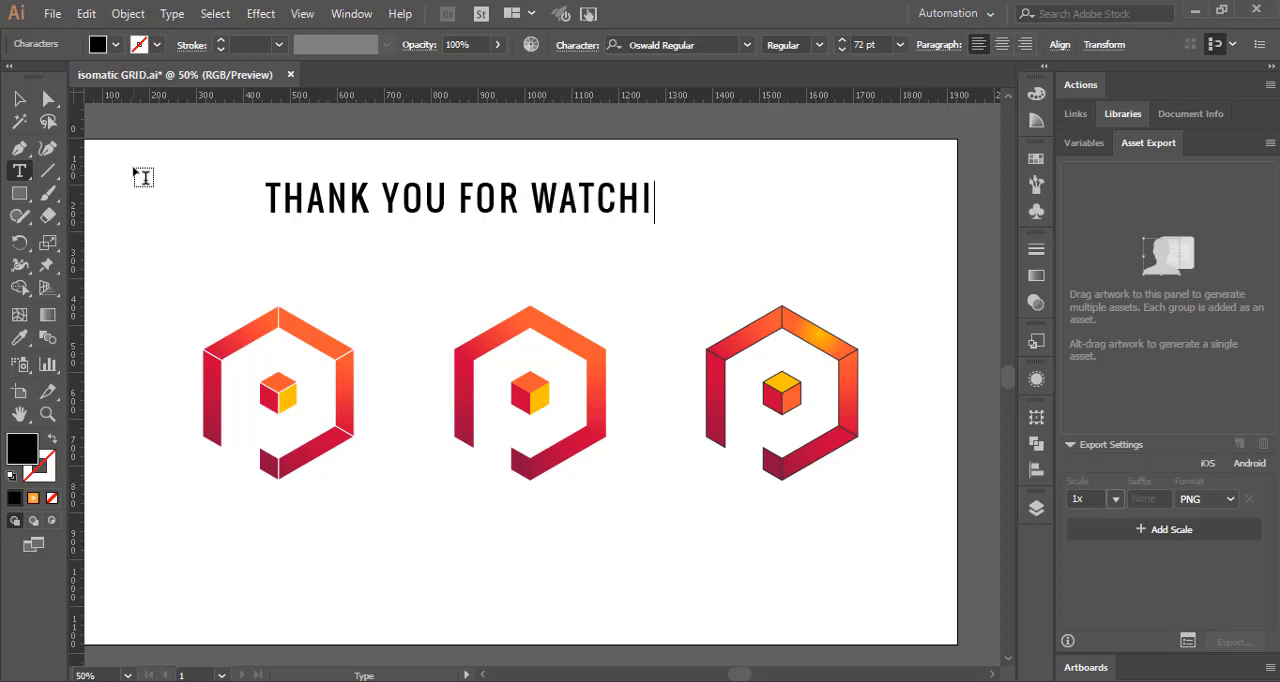
pyautogui.write('NG')
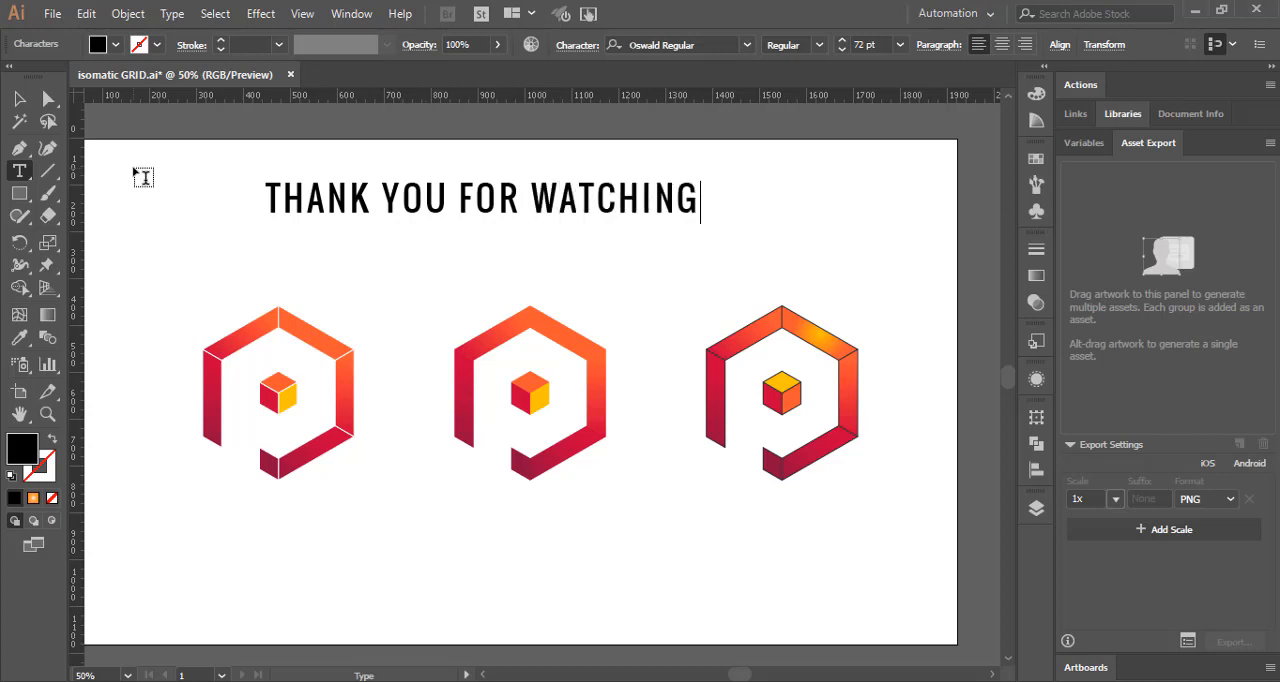
# Step: Move the heading down closer to the logos and center it horizontally on the artboard
pyautogui.click(19, 98)
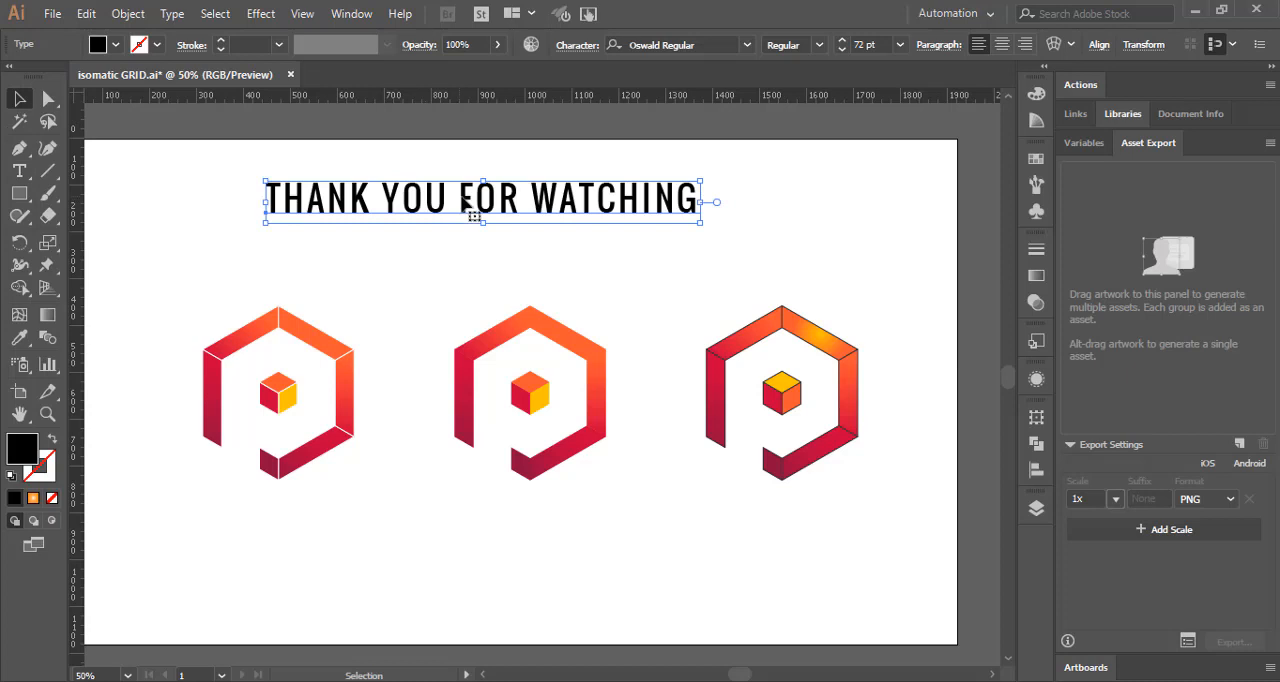
pyautogui.moveTo(451, 193); pyautogui.dragTo(515, 222)
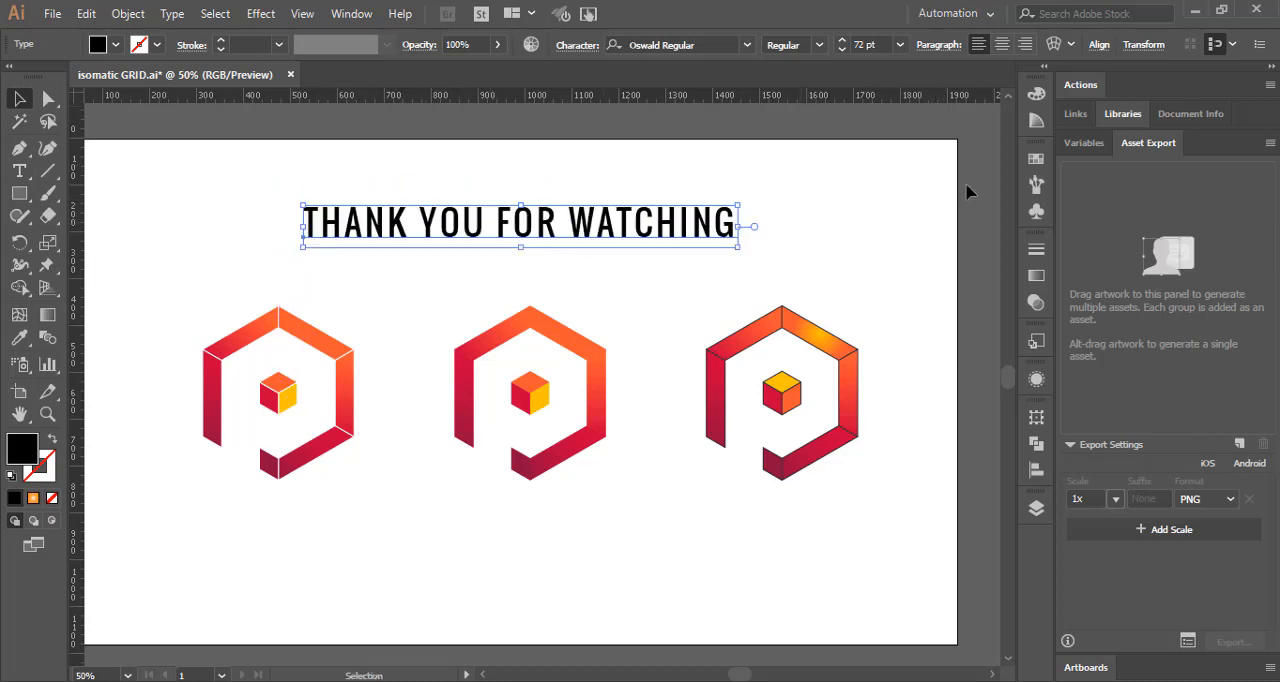
pyautogui.click(1036, 467)
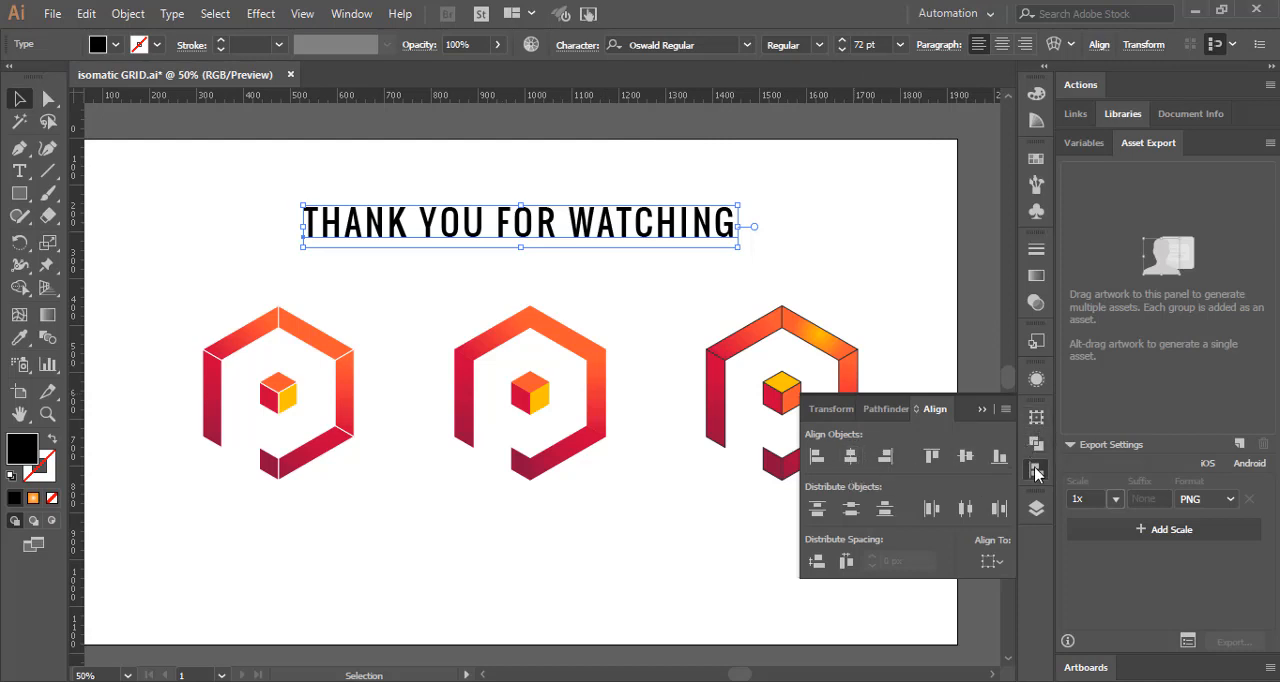
pyautogui.click(991, 561)
pyautogui.click(1037, 624)
pyautogui.click(850, 456)
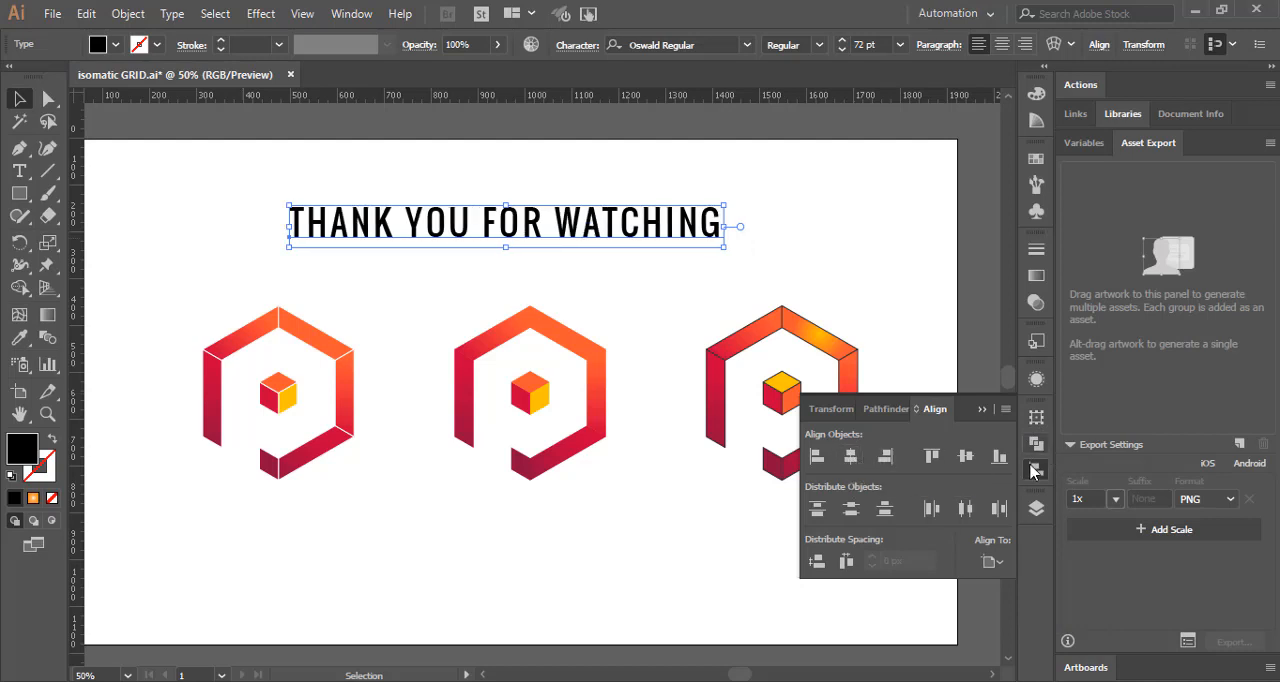
pyautogui.click(1036, 469)
# Step: Fill the heading text with the copied crimson color C70039 and deselect it
pyautogui.doubleClick(21, 452)
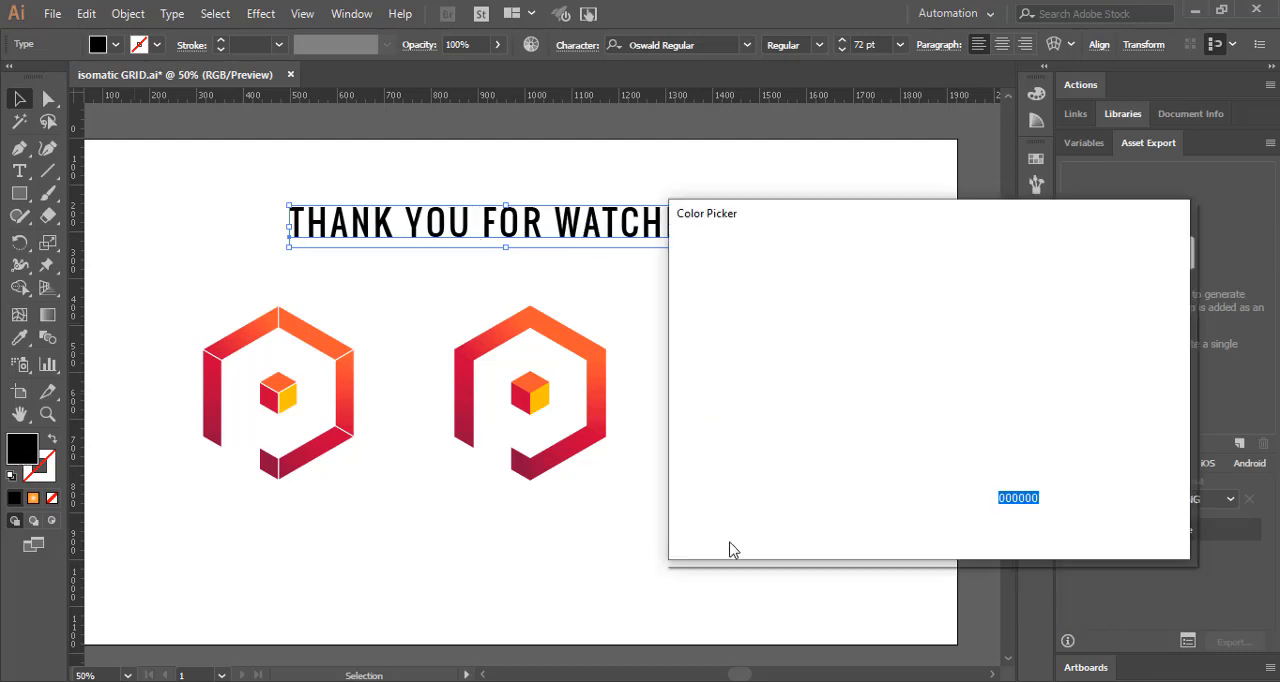
pyautogui.hotkey('ctrl', 'v')
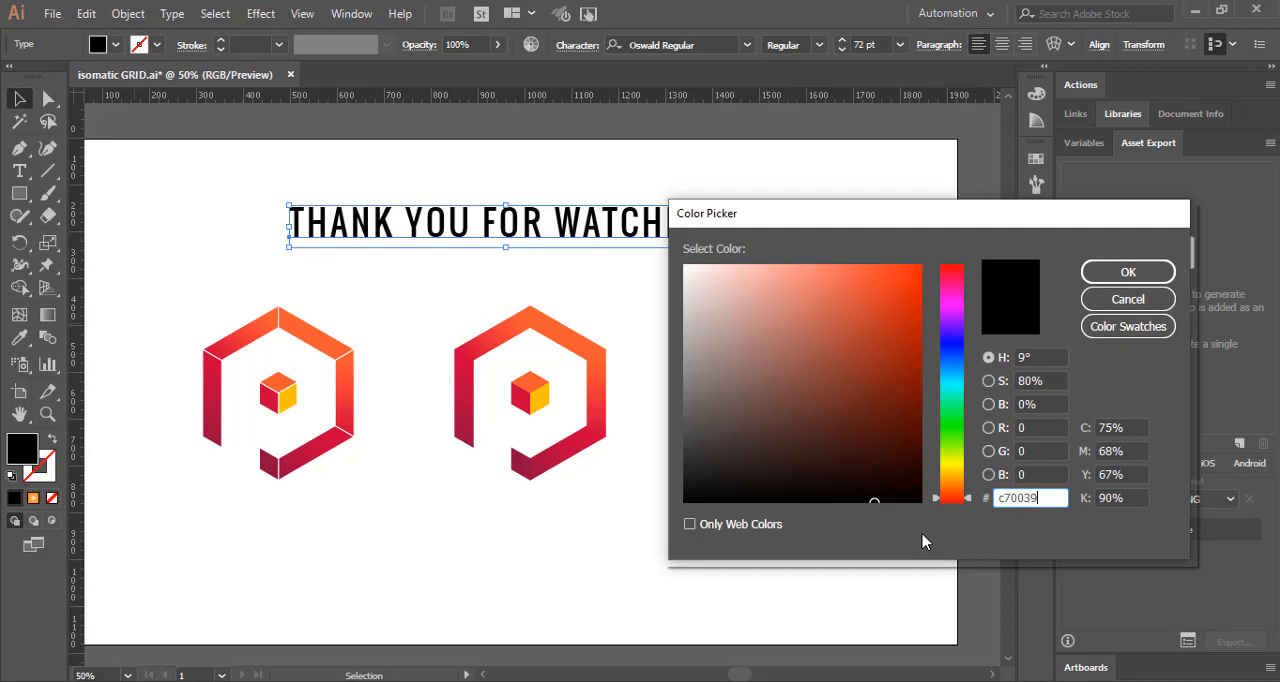
pyautogui.click(1093, 275)
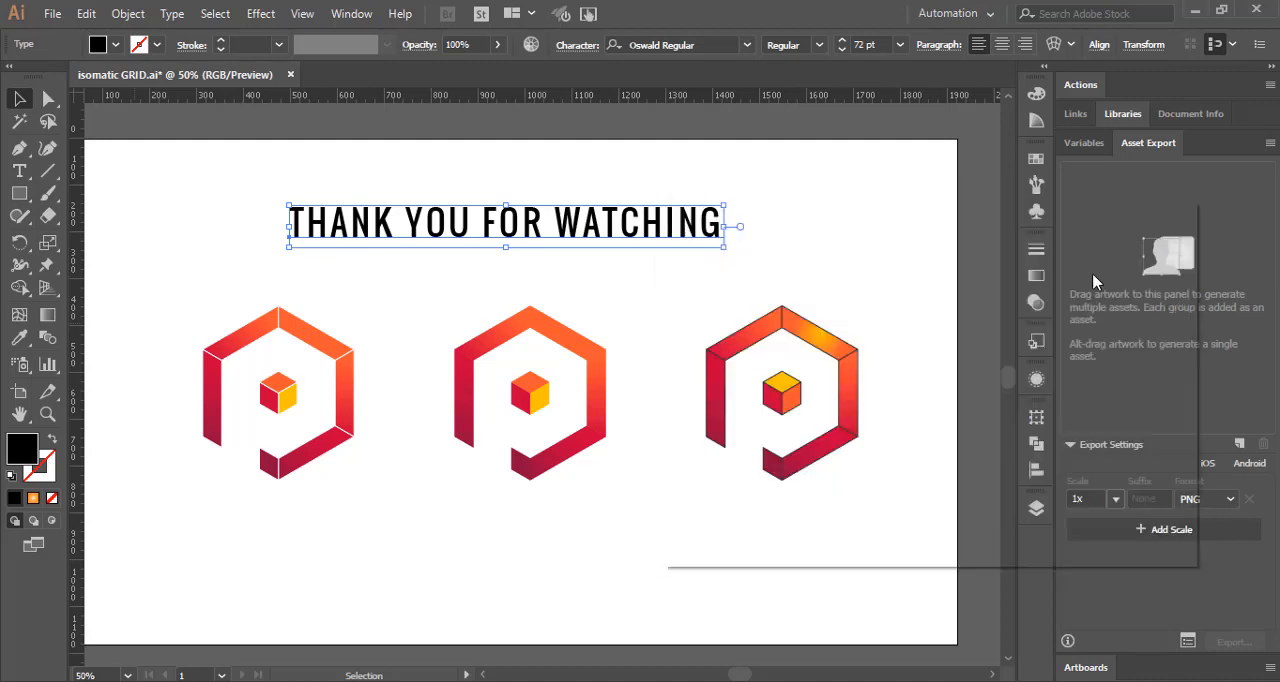
pyautogui.click(860, 226)
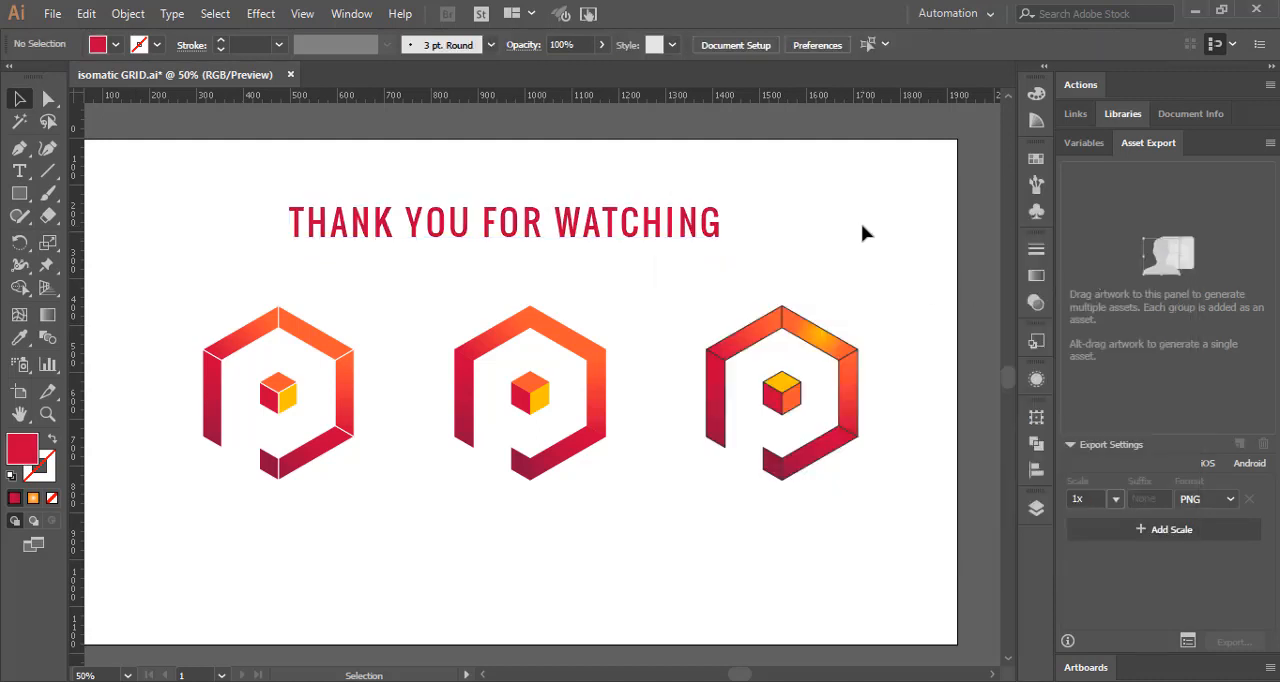